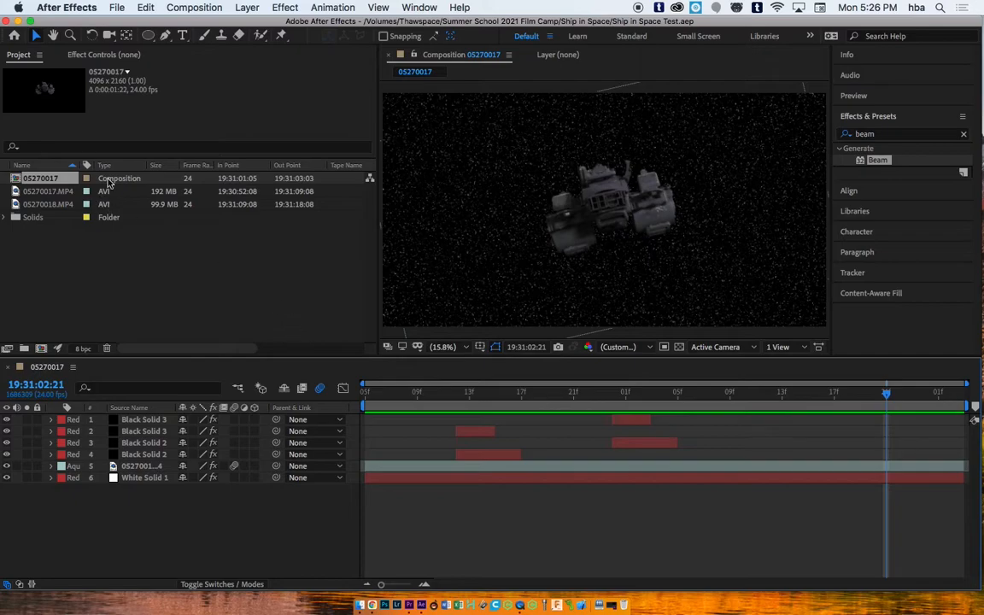
- Create a new, empty project
{"action": "left_click", "coordinate": [116, 8]}
{"action": "mouse_move", "coordinate": [137, 24]}
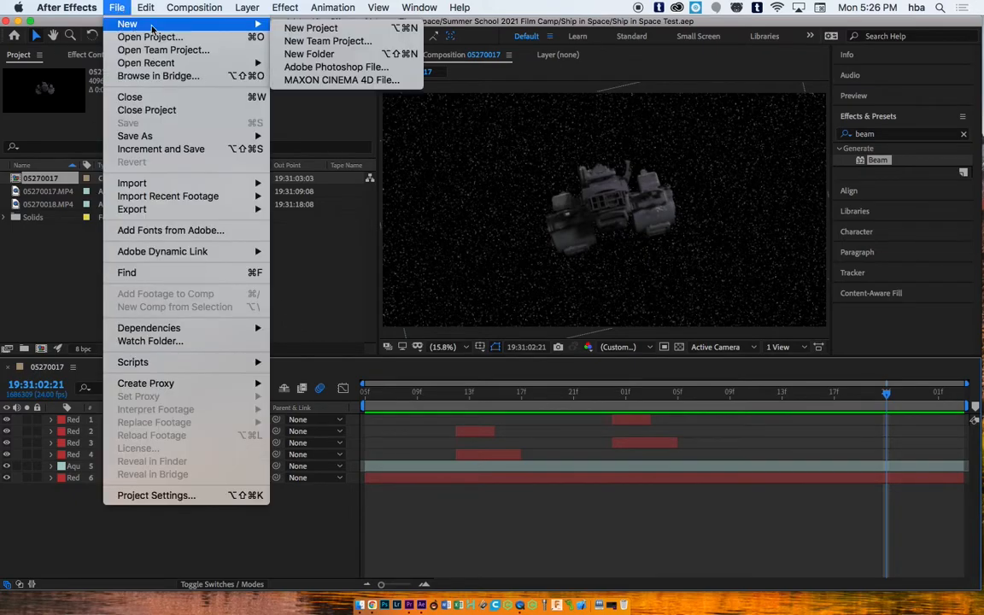
{"action": "left_click", "coordinate": [313, 28]}
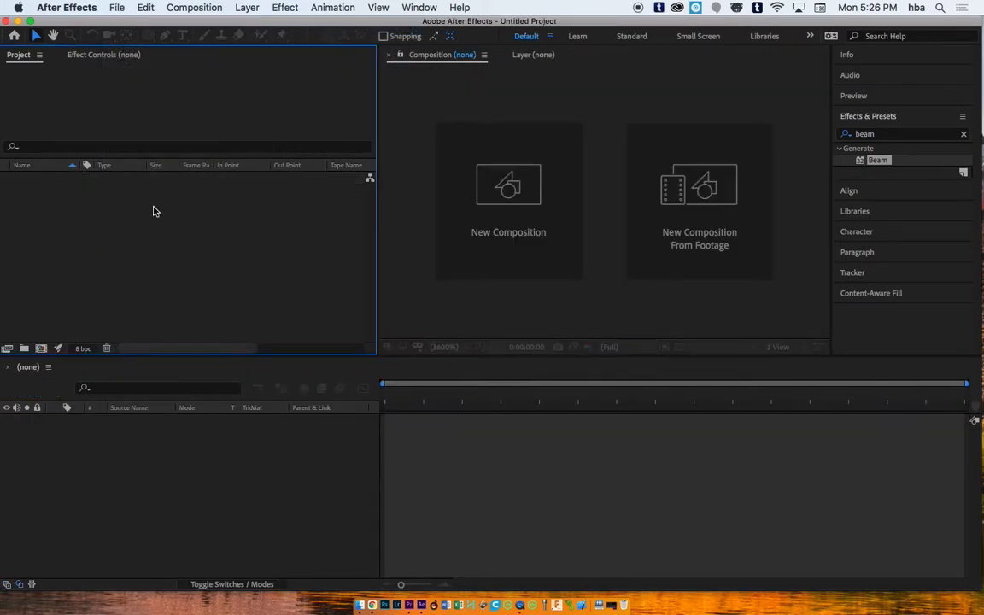
- Import the footage file 05270017.MP4 from the Ship in Space folder
{"action": "left_click", "coordinate": [117, 7]}
{"action": "mouse_move", "coordinate": [248, 182]}
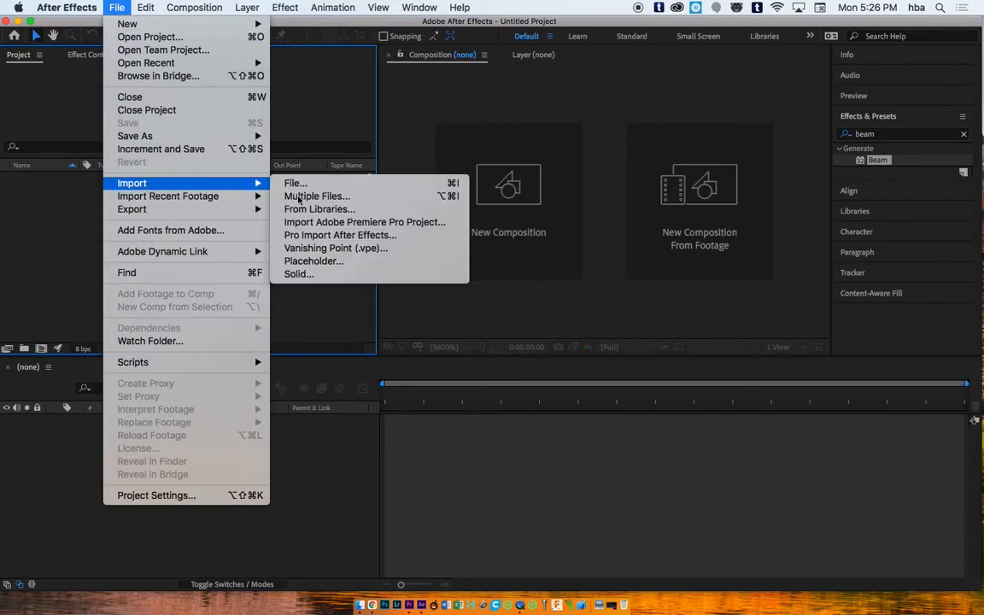
{"action": "left_click", "coordinate": [340, 187]}
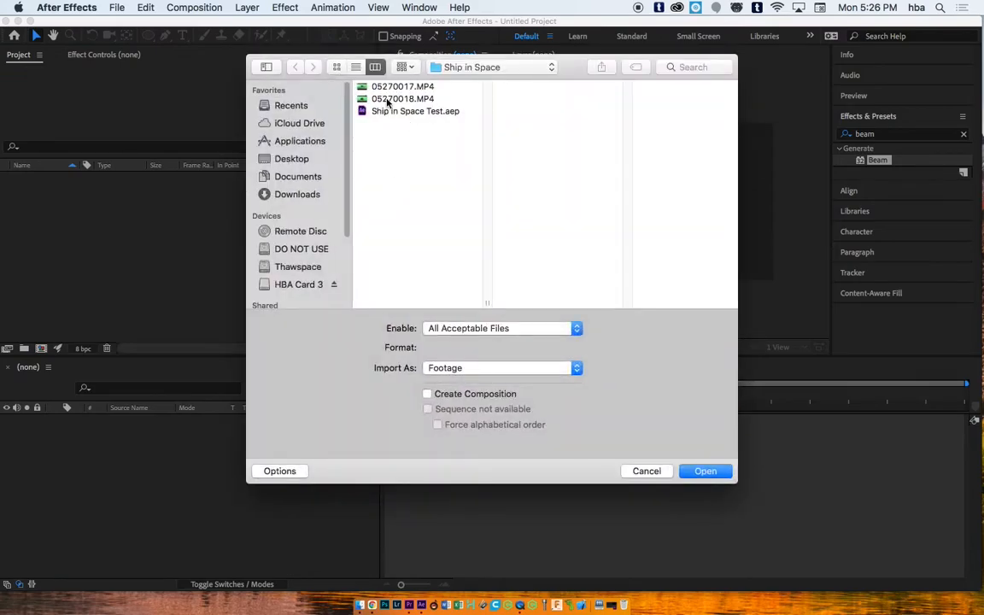
{"action": "left_click", "coordinate": [391, 88]}
{"action": "left_click", "coordinate": [702, 472]}
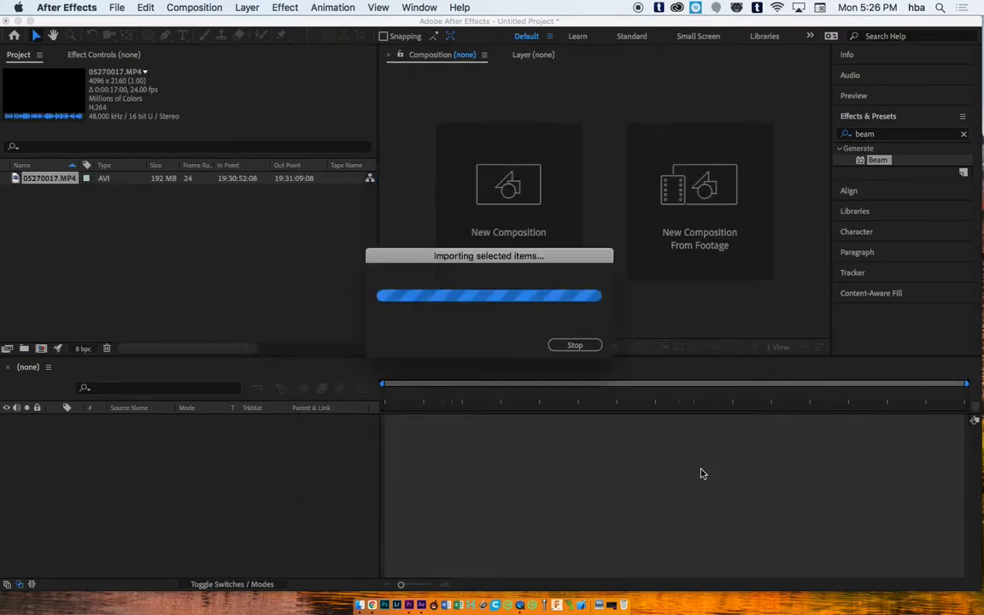
- Create a composition from the 05270017.MP4 footage and mute the layer's audio
{"action": "right_click", "coordinate": [65, 181]}
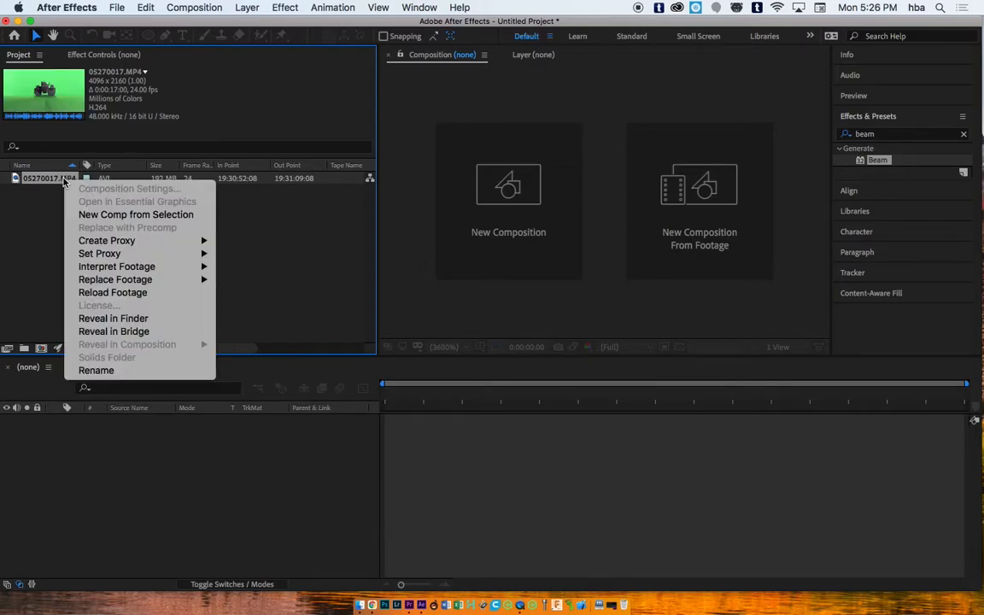
{"action": "left_click", "coordinate": [111, 221]}
{"action": "left_click_drag", "start_coordinate": [505, 395], "coordinate": [387, 404]}
{"action": "left_click", "coordinate": [17, 420]}
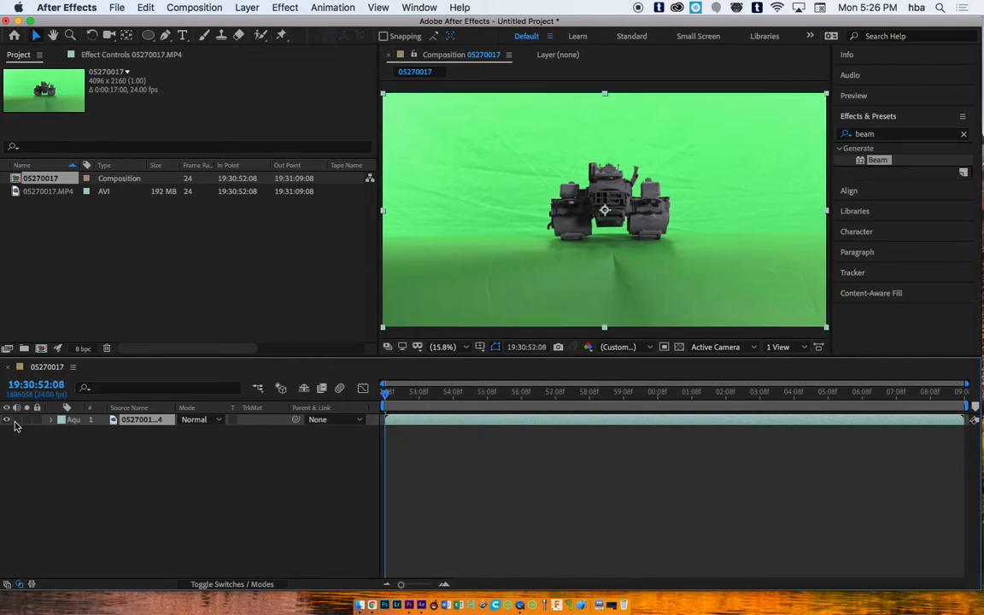
- Set the work area from 19:31:00:13 to about 19:31:04:03 and trim the composition to it
{"action": "left_click_drag", "start_coordinate": [527, 404], "coordinate": [657, 393]}
{"action": "key", "text": "space"}
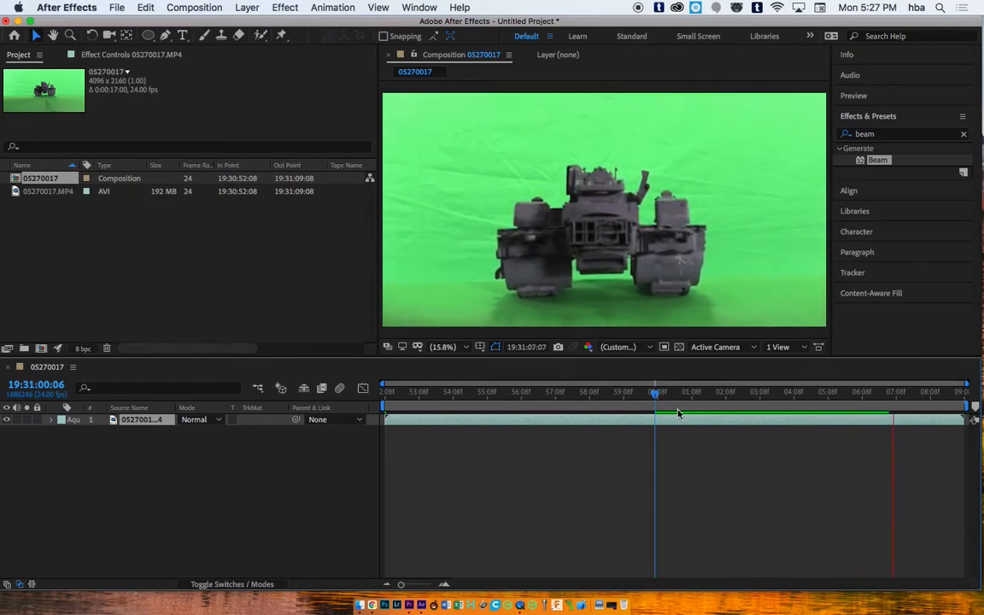
{"action": "left_click_drag", "start_coordinate": [684, 388], "coordinate": [672, 409]}
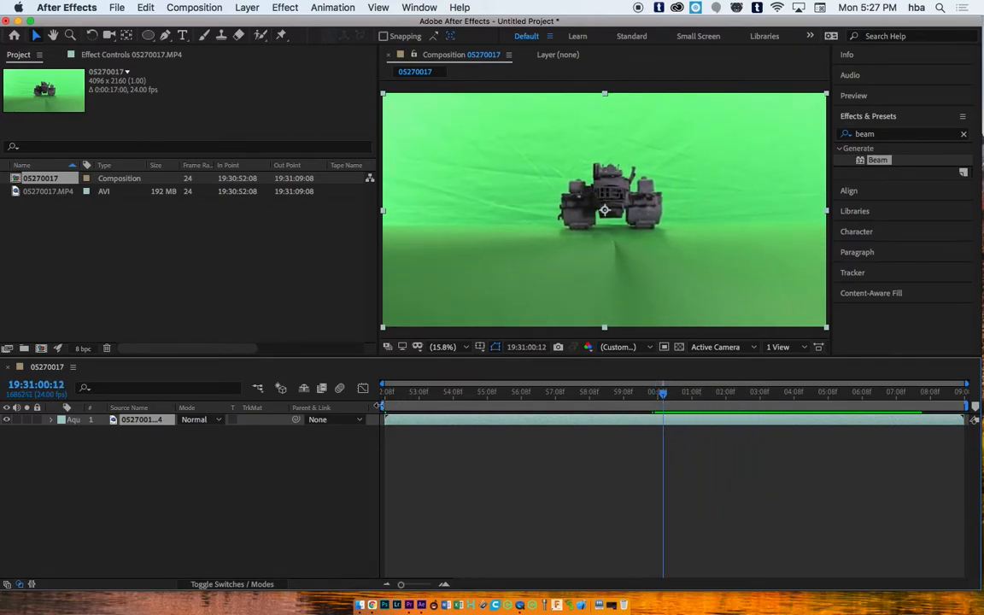
{"action": "left_click_drag", "start_coordinate": [382, 406], "coordinate": [789, 405]}
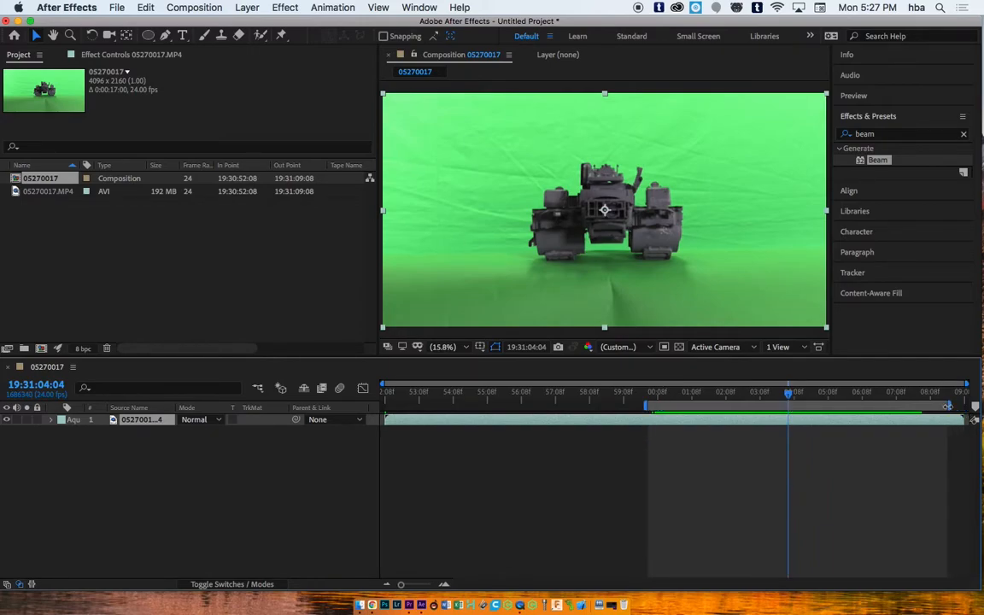
{"action": "mouse_move", "coordinate": [971, 405]}
{"action": "left_mouse_down"}
{"action": "mouse_move", "coordinate": [699, 395]}
{"action": "mouse_move", "coordinate": [714, 395]}
{"action": "left_mouse_up"}
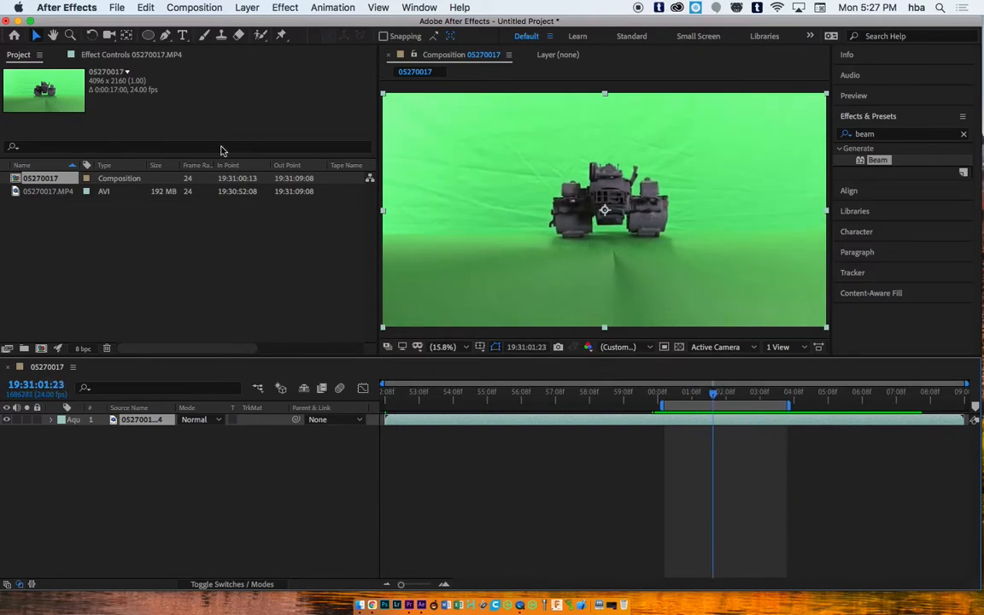
{"action": "left_click", "coordinate": [194, 7]}
{"action": "left_click", "coordinate": [229, 71]}
- Play back the trimmed composition from its first frame
{"action": "left_click_drag", "start_coordinate": [613, 393], "coordinate": [334, 386]}
{"action": "key", "text": "space"}
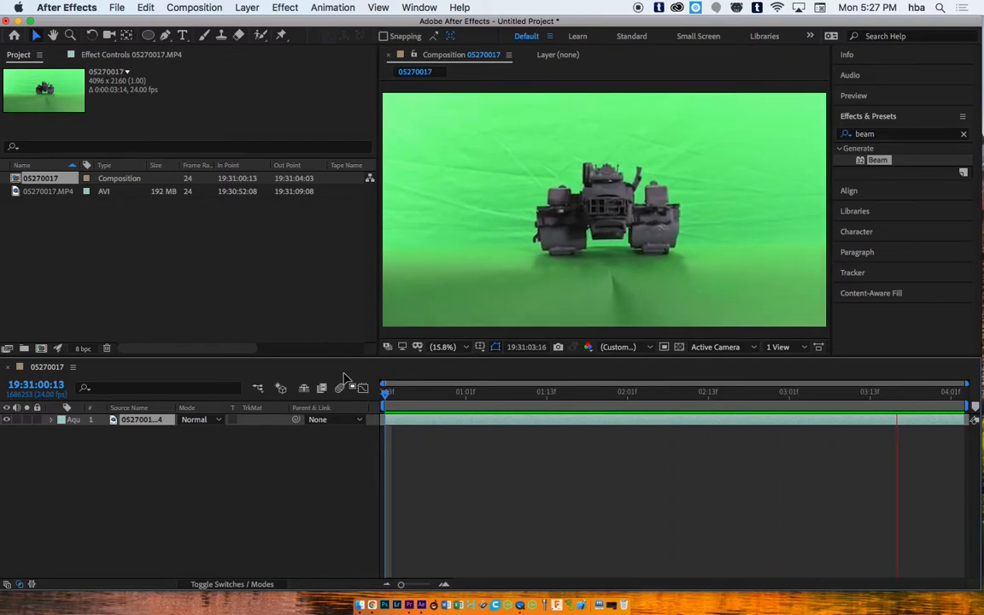
{"action": "key", "text": "space"}
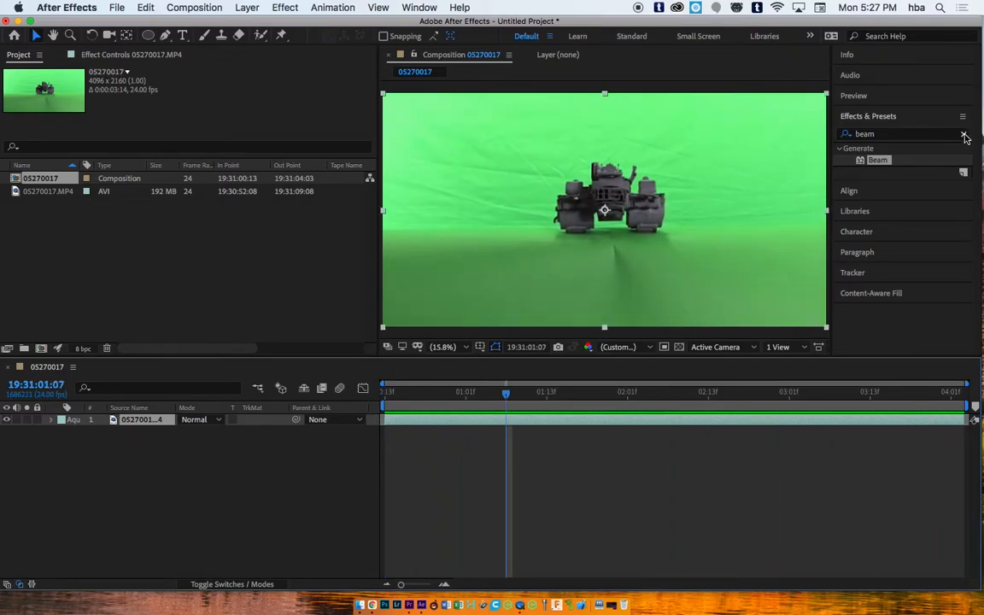
- Apply Keylight (1.2) to the footage layer and sample the bright green backdrop as its Screen Colour
{"action": "left_click", "coordinate": [965, 135]}
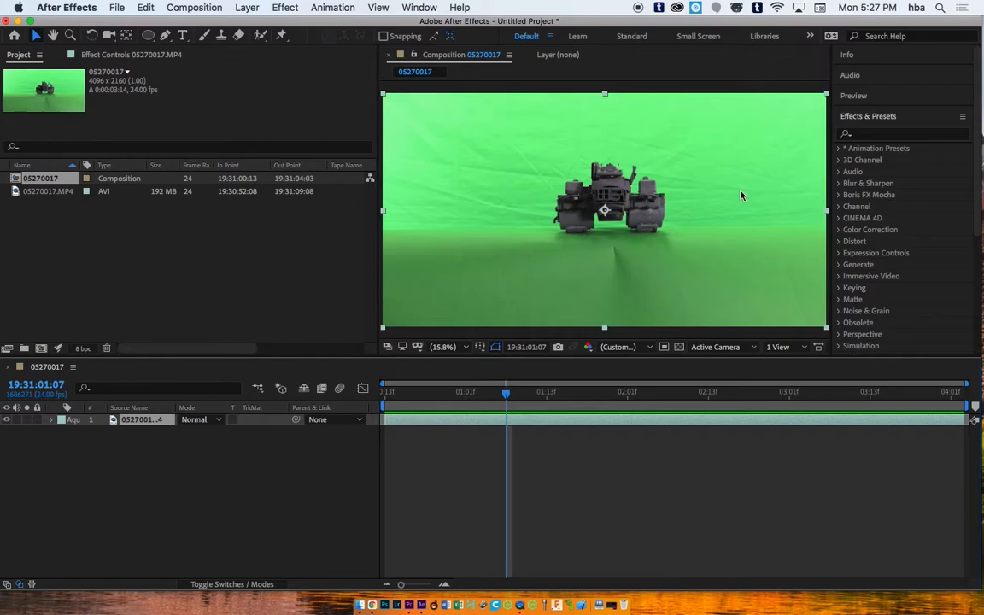
{"action": "left_click", "coordinate": [865, 134]}
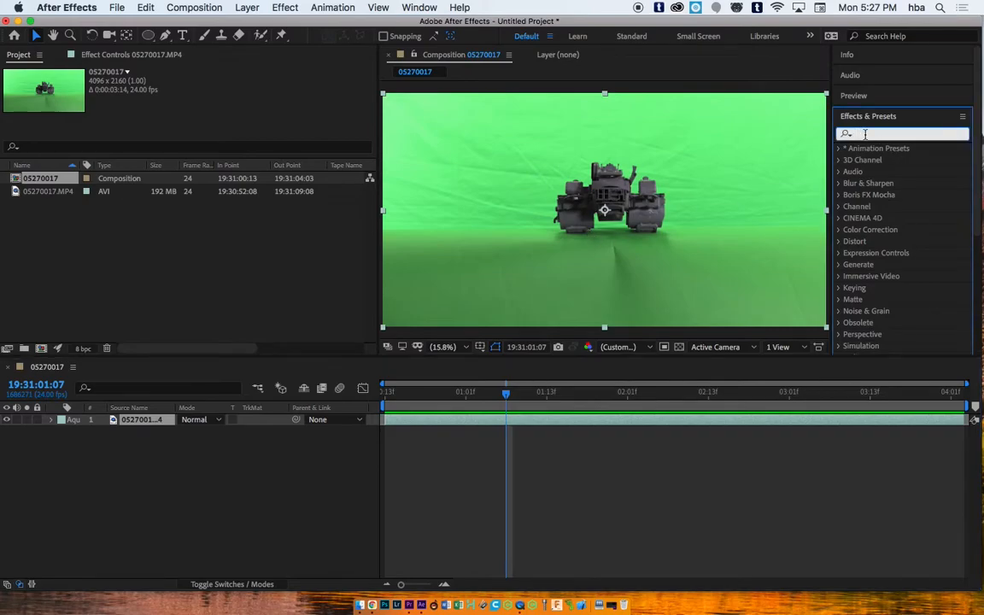
{"action": "type", "text": "key"}
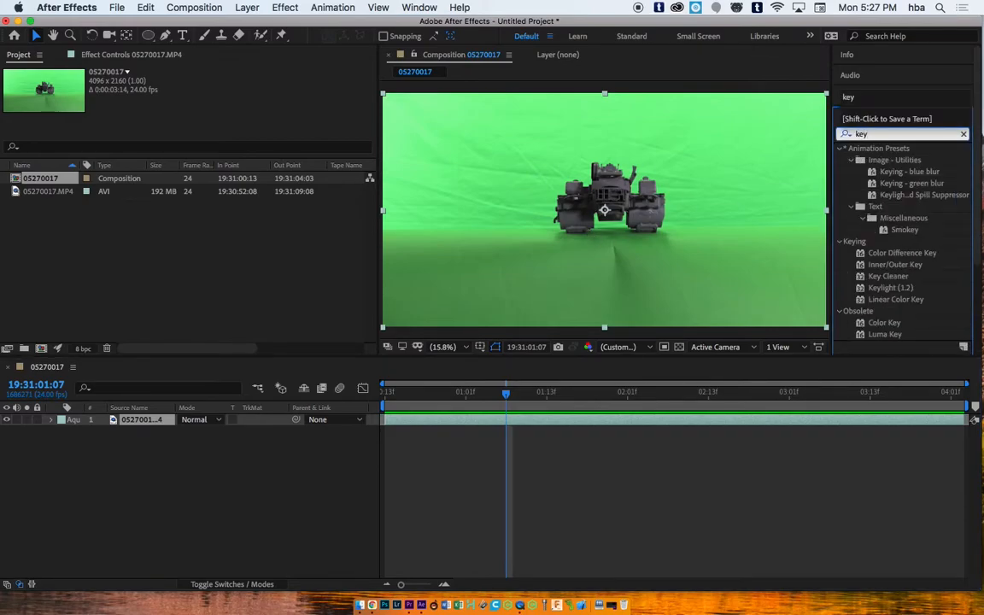
{"action": "left_click", "coordinate": [886, 291]}
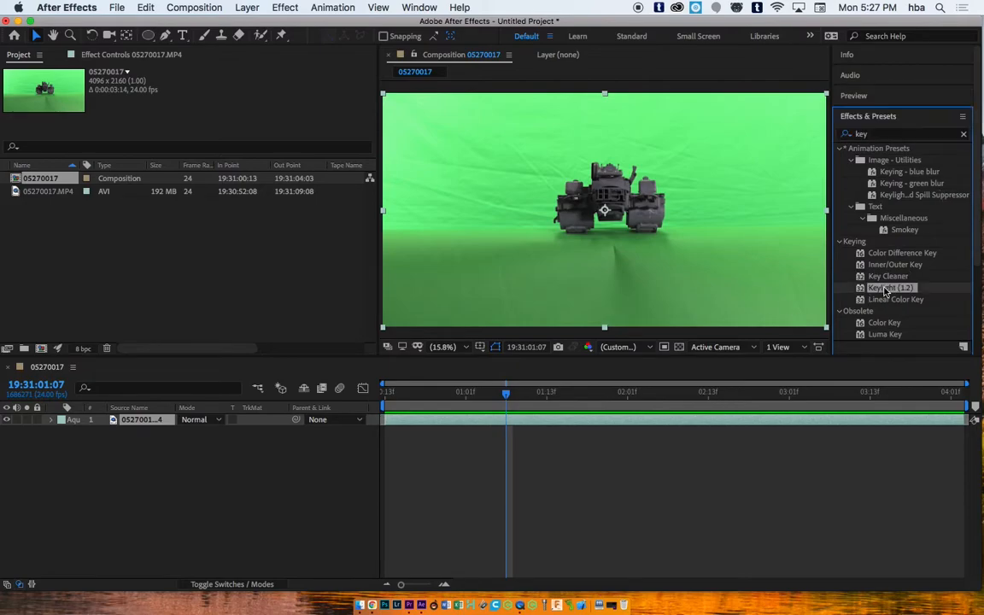
{"action": "left_click_drag", "start_coordinate": [864, 300], "coordinate": [719, 426]}
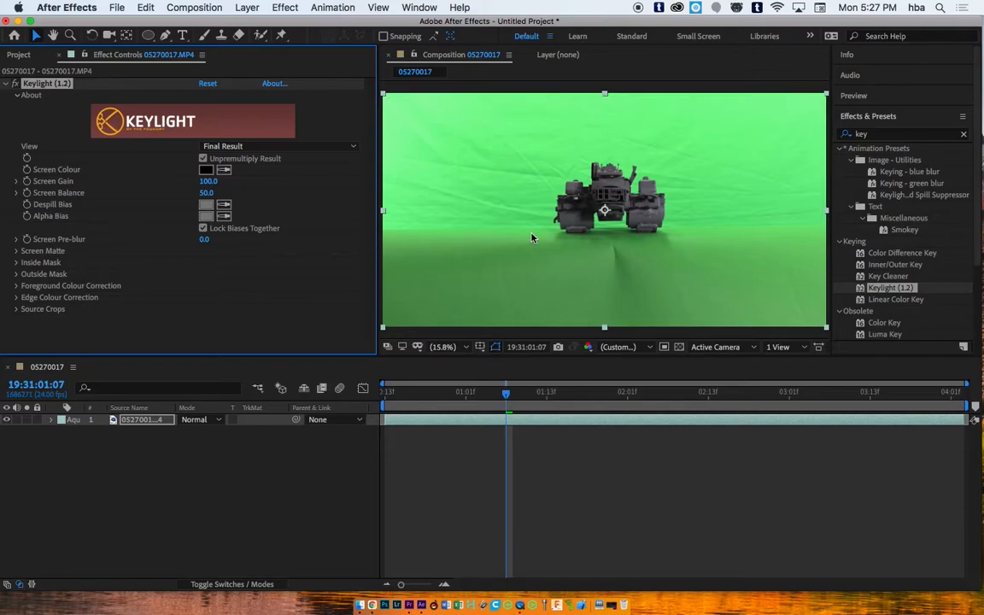
{"action": "left_click", "coordinate": [226, 170]}
{"action": "left_click", "coordinate": [435, 158]}
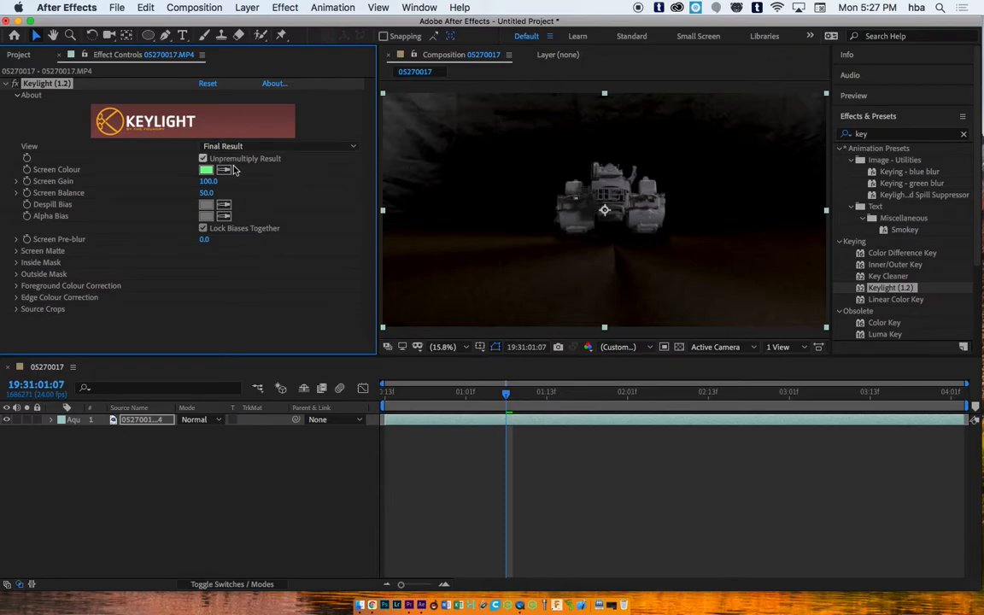
- Switch the Keylight view to Combined Matte and set Screen Gain to 109 and Screen Balance to 88
{"action": "left_click", "coordinate": [222, 146]}
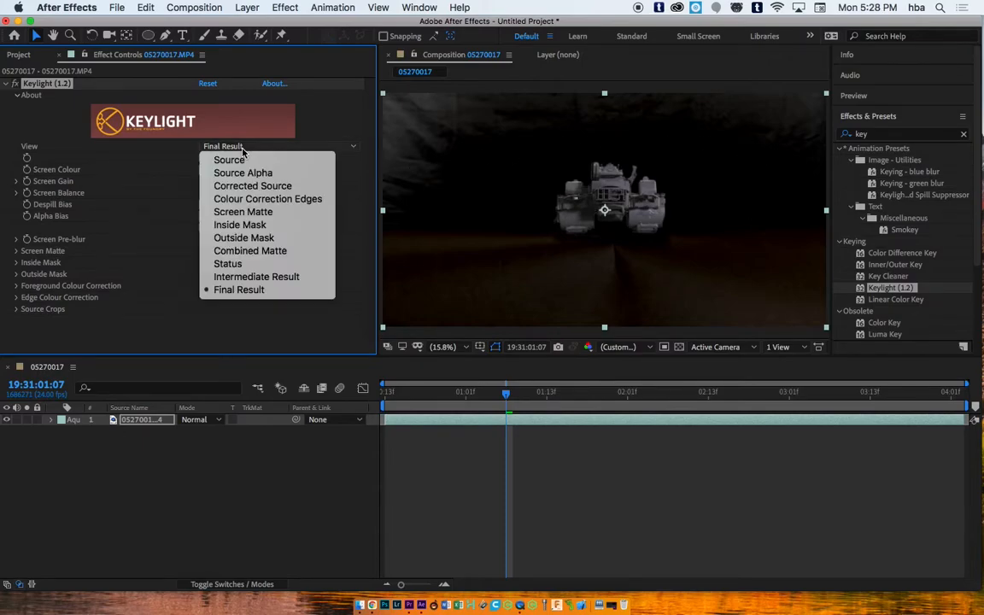
{"action": "left_click", "coordinate": [275, 253]}
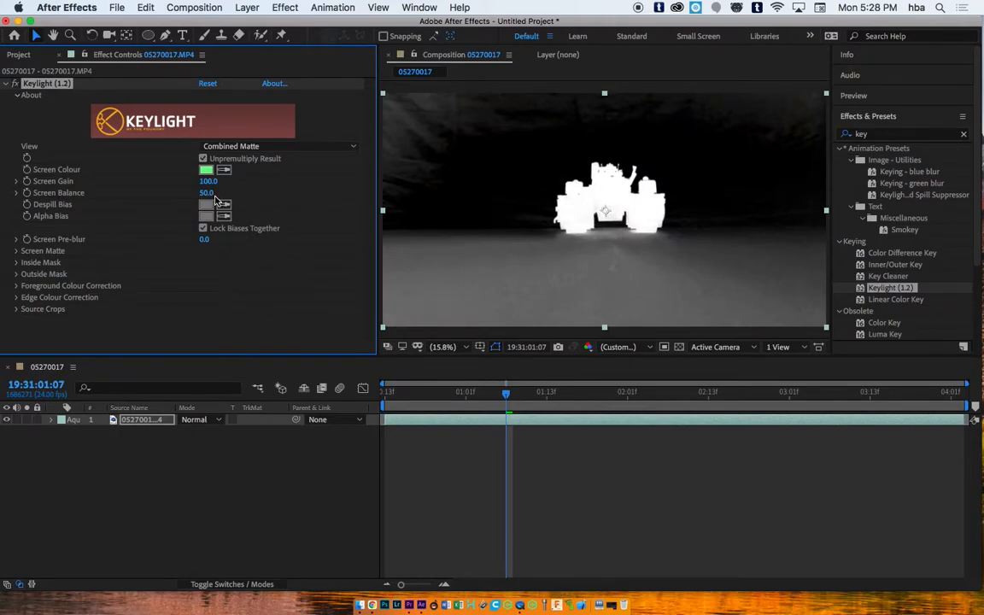
{"action": "left_click_drag", "start_coordinate": [209, 181], "coordinate": [214, 182]}
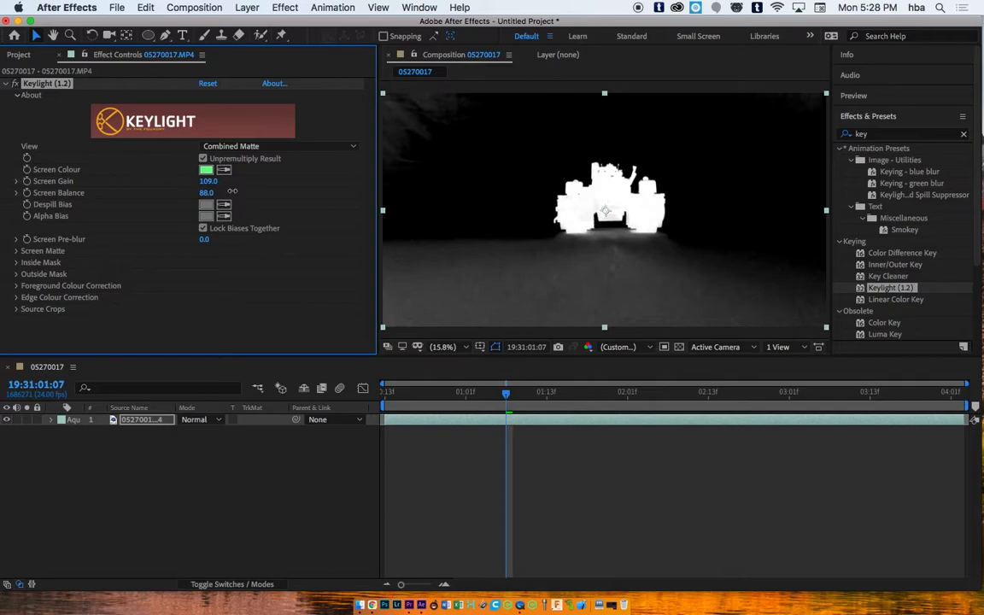
- In Keylight's Screen Matte settings, set Clip Black to 45 and Clip White to 92
{"action": "left_click", "coordinate": [15, 251]}
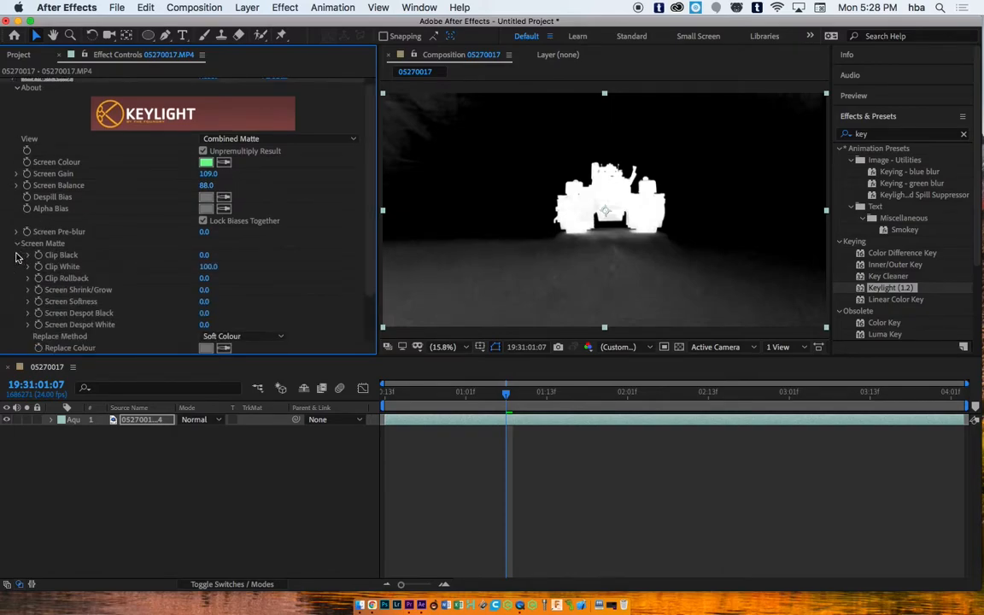
{"action": "left_click_drag", "start_coordinate": [204, 255], "coordinate": [224, 254]}
{"action": "left_click", "coordinate": [213, 267]}
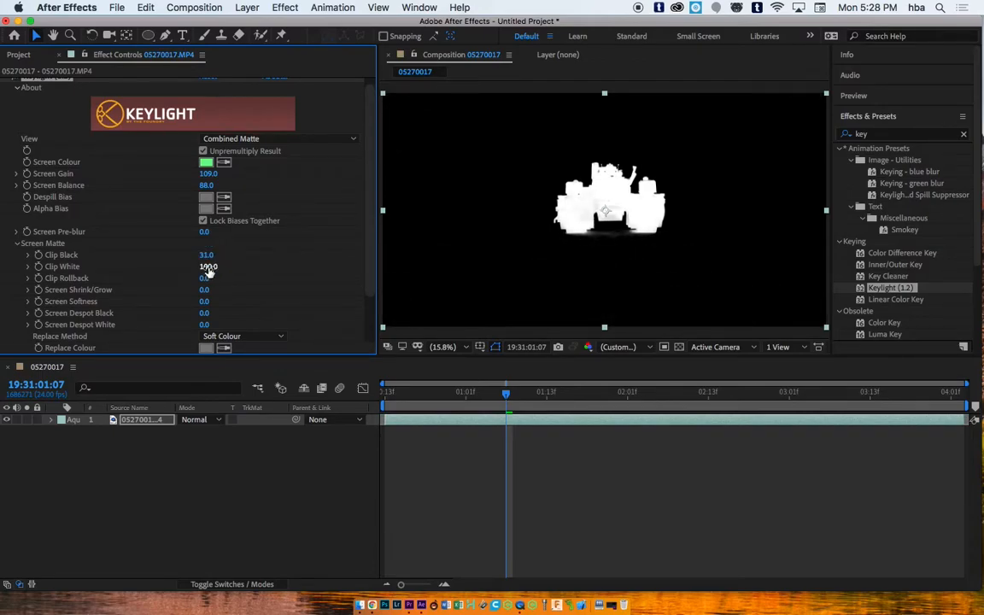
{"action": "mouse_move", "coordinate": [206, 255]}
{"action": "left_mouse_down"}
{"action": "mouse_move", "coordinate": [192, 255]}
{"action": "mouse_move", "coordinate": [219, 266]}
{"action": "mouse_move", "coordinate": [222, 254]}
{"action": "left_mouse_up"}
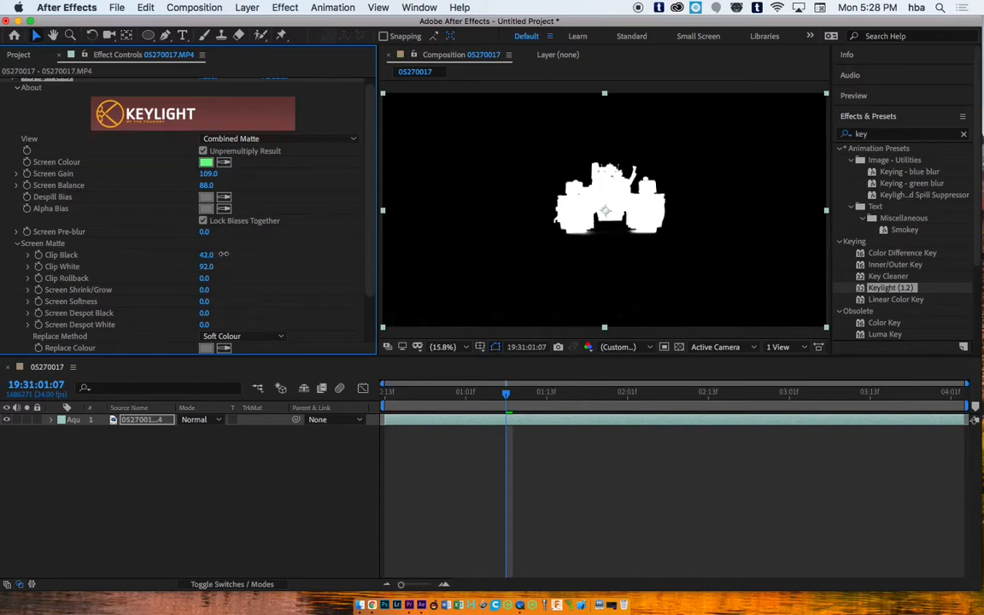
- Return the Keylight view to Final Result and play the keyed ship footage from the start
{"action": "left_click", "coordinate": [256, 139]}
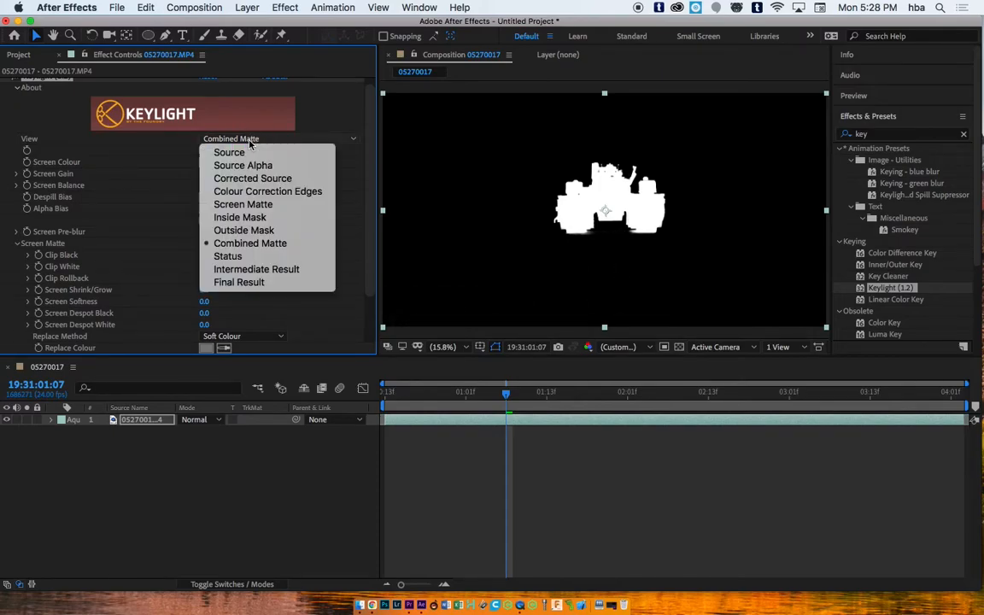
{"action": "left_click", "coordinate": [243, 282]}
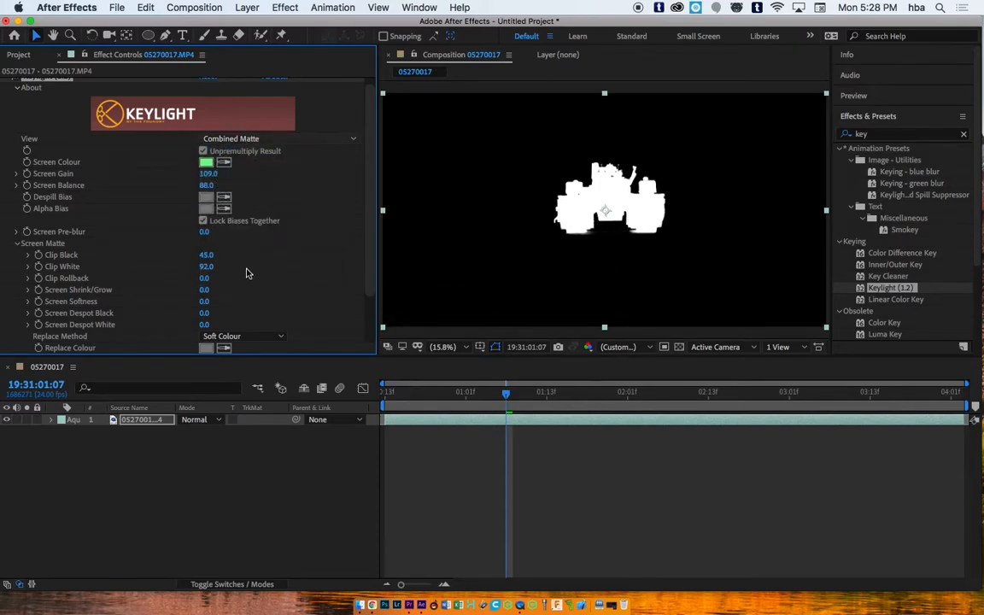
{"action": "left_click_drag", "start_coordinate": [504, 396], "coordinate": [334, 397]}
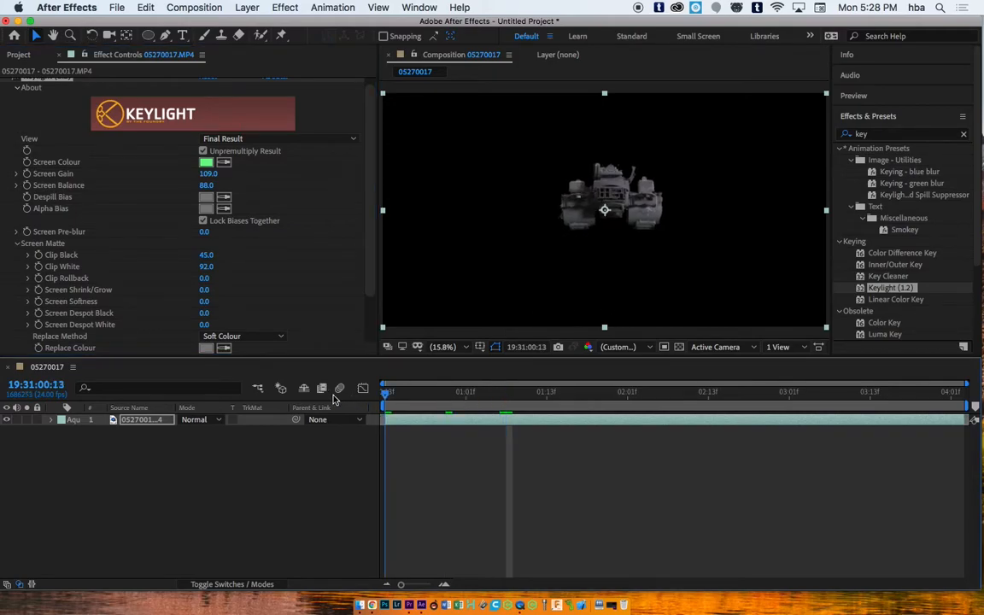
{"action": "key", "text": "space"}
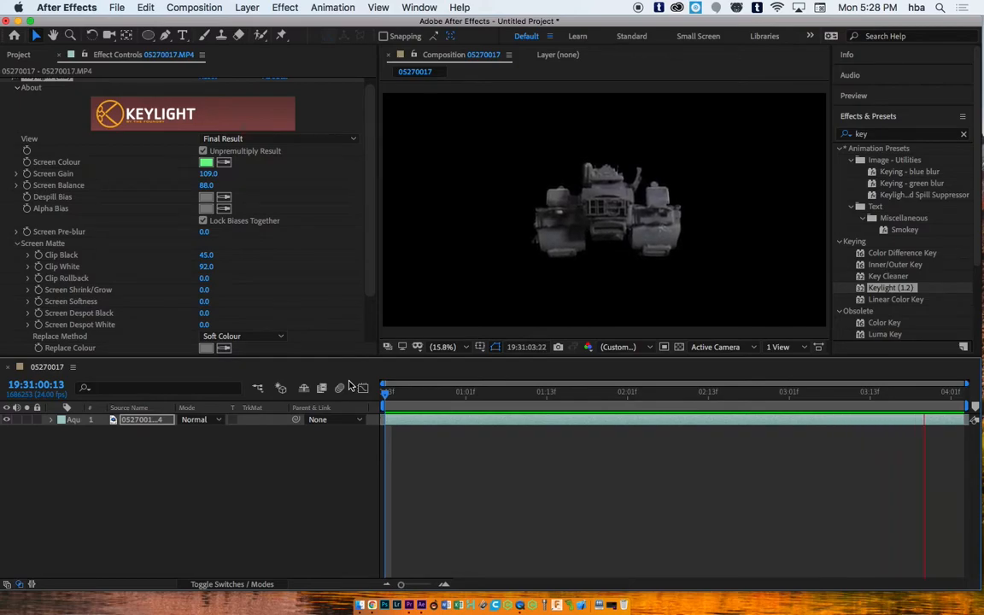
{"action": "key", "text": "space"}
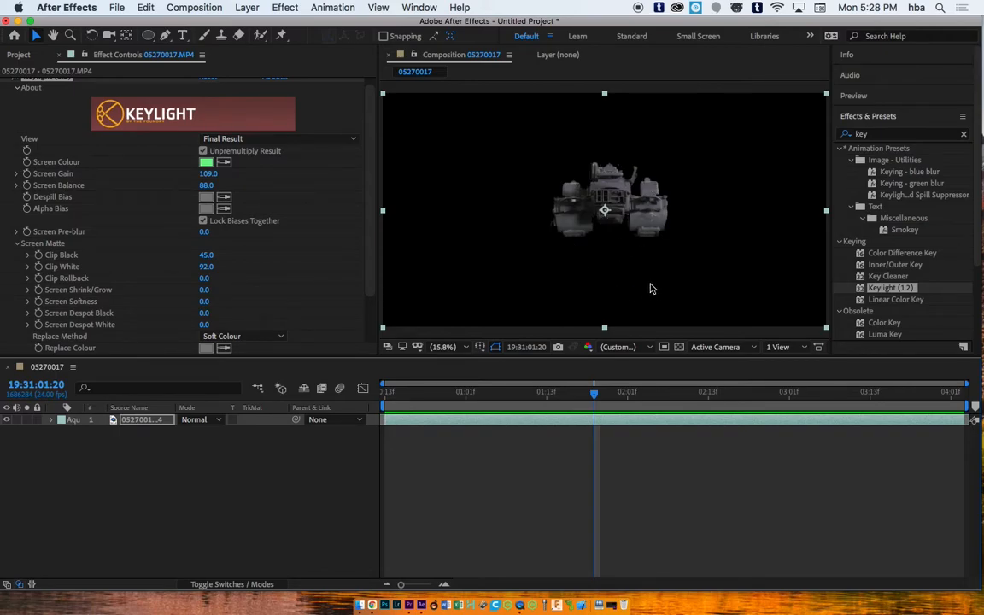
{"action": "left_click_drag", "start_coordinate": [597, 398], "coordinate": [386, 396]}
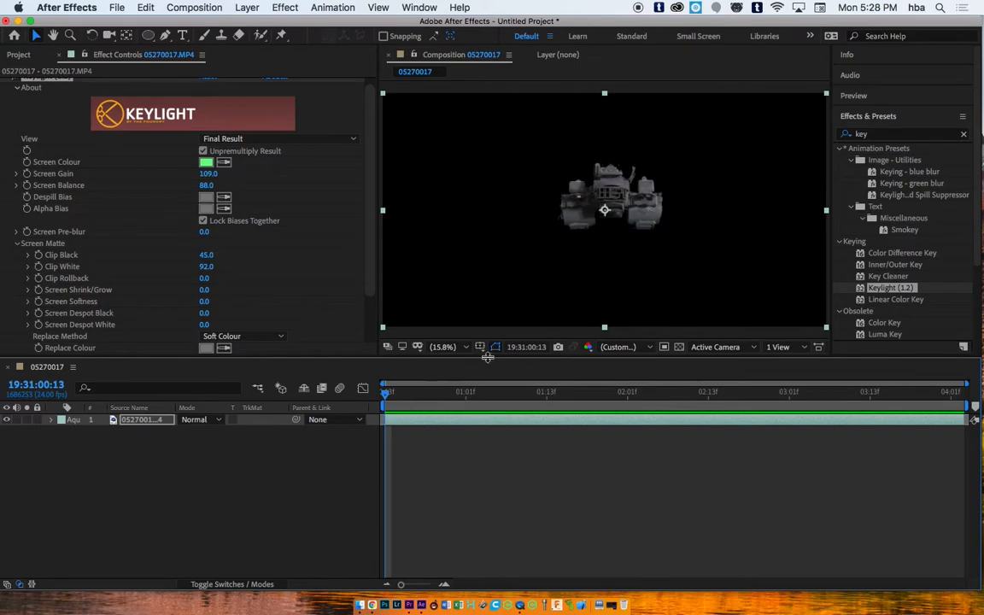
- Start a new solid layer named Stars and give it the pale blue colour E8F8FF
{"action": "left_click", "coordinate": [247, 7]}
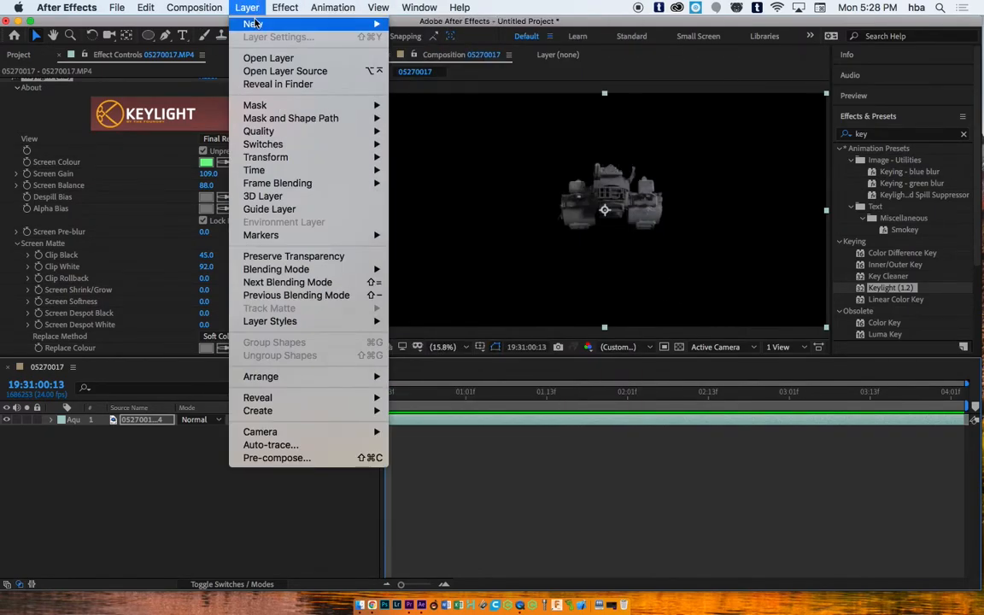
{"action": "mouse_move", "coordinate": [292, 24]}
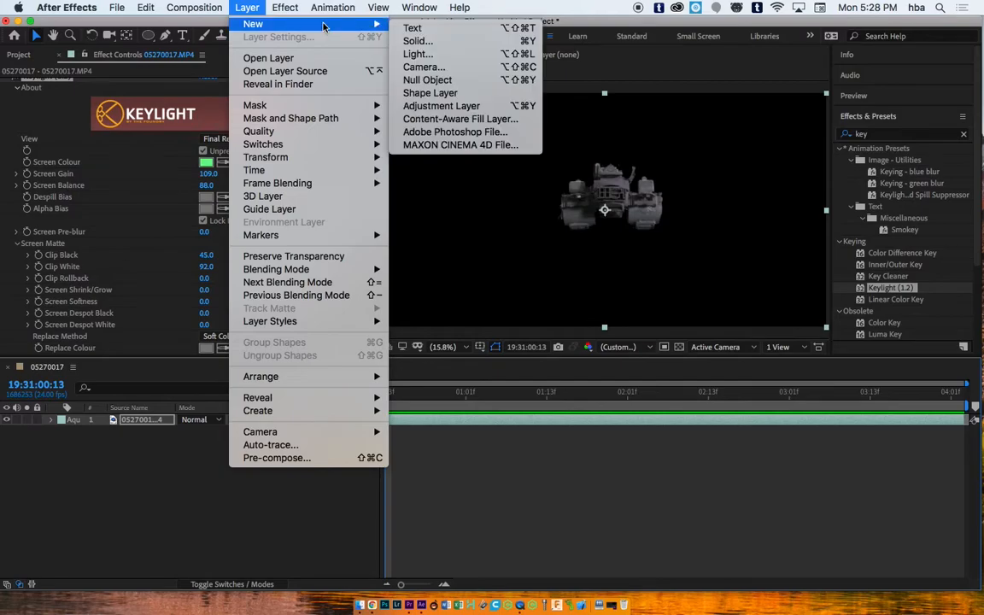
{"action": "left_click", "coordinate": [418, 41]}
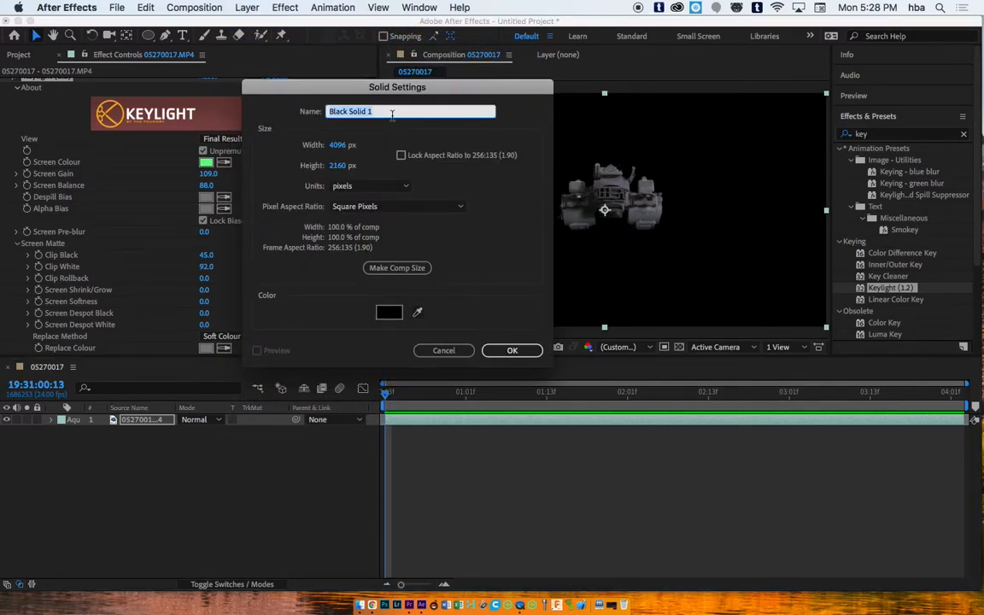
{"action": "type", "text": "Stars"}
{"action": "left_click", "coordinate": [388, 312]}
{"action": "left_click_drag", "start_coordinate": [296, 200], "coordinate": [246, 174]}
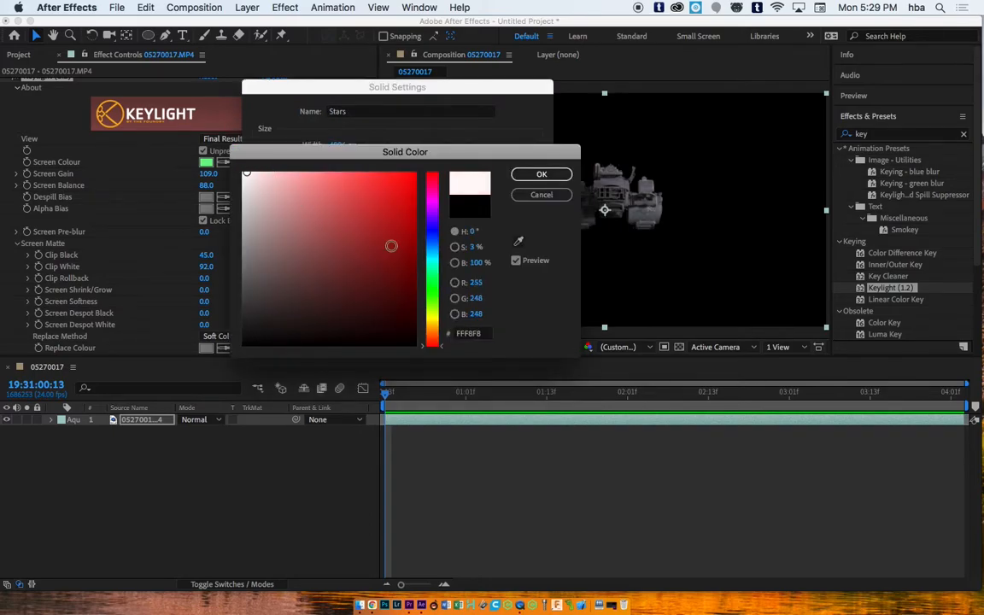
{"action": "left_click", "coordinate": [433, 249]}
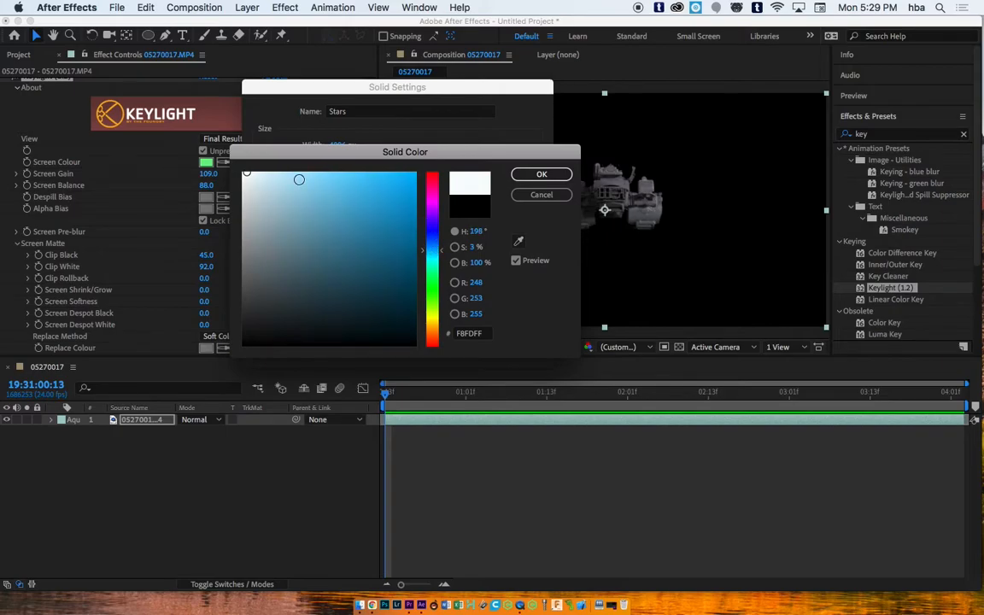
{"action": "left_click_drag", "start_coordinate": [281, 169], "coordinate": [258, 167]}
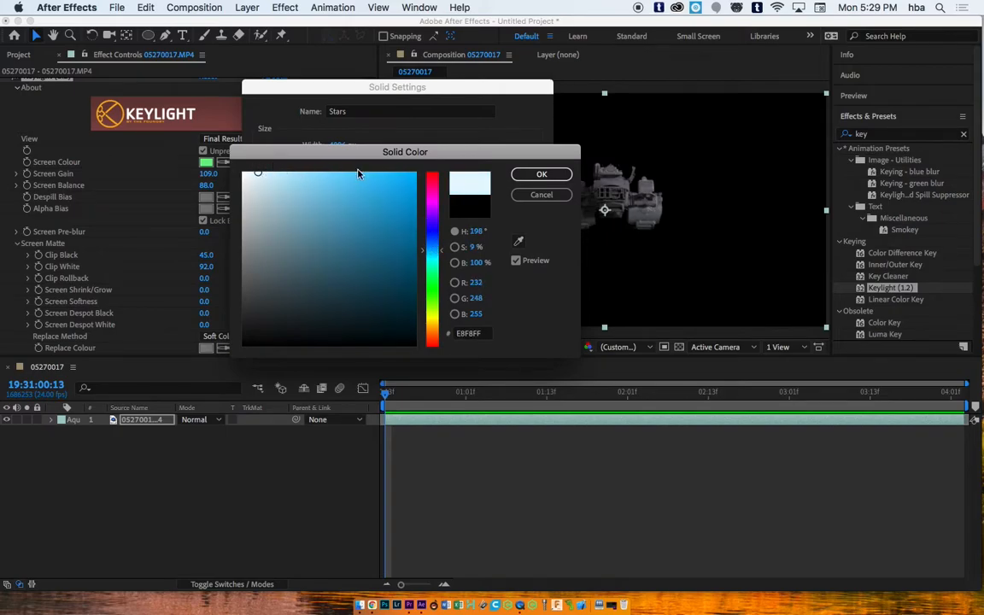
{"action": "left_click", "coordinate": [538, 174]}
- Create the Stars solid at 10000 px wide and 10000 px high, and place it beneath the footage layer
{"action": "left_click", "coordinate": [341, 145]}
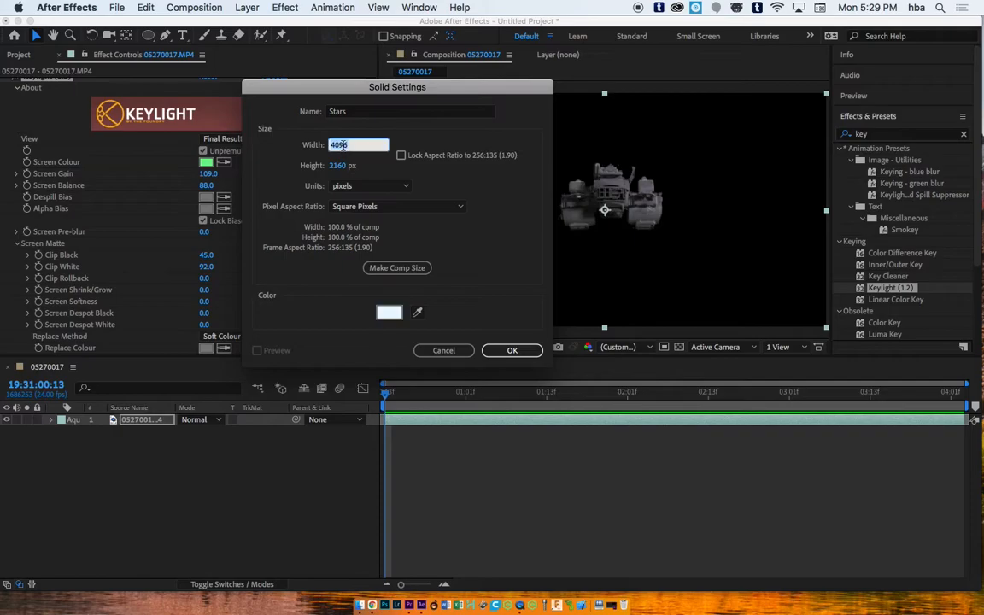
{"action": "type", "text": "10000"}
{"action": "left_click", "coordinate": [338, 166]}
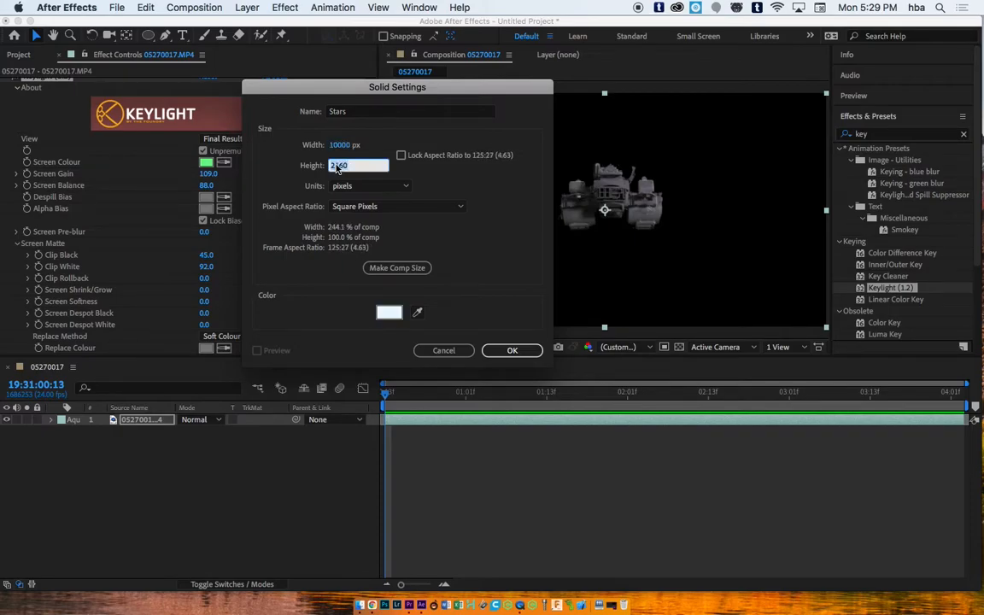
{"action": "type", "text": "10000"}
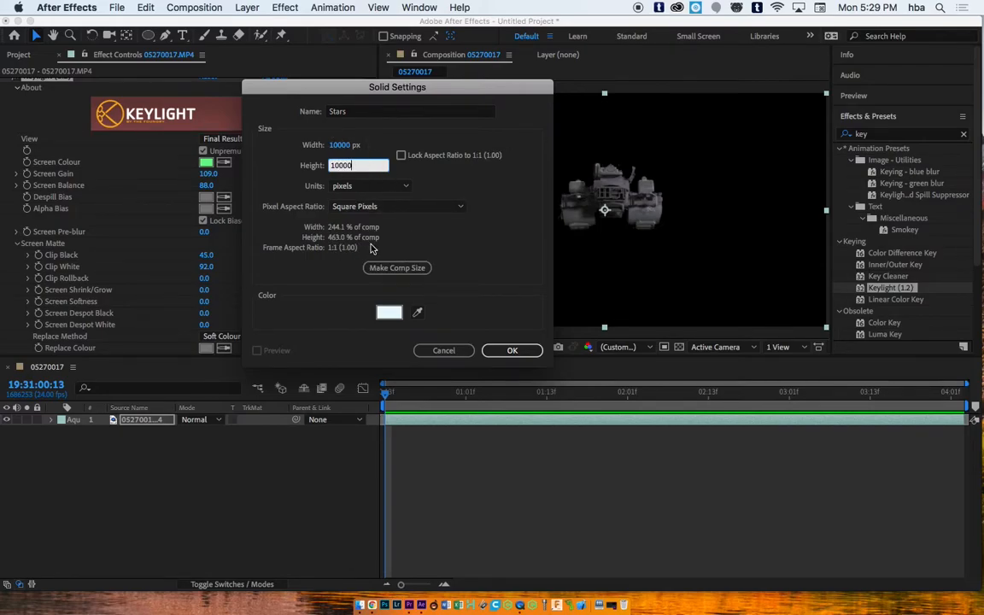
{"action": "left_click", "coordinate": [512, 351]}
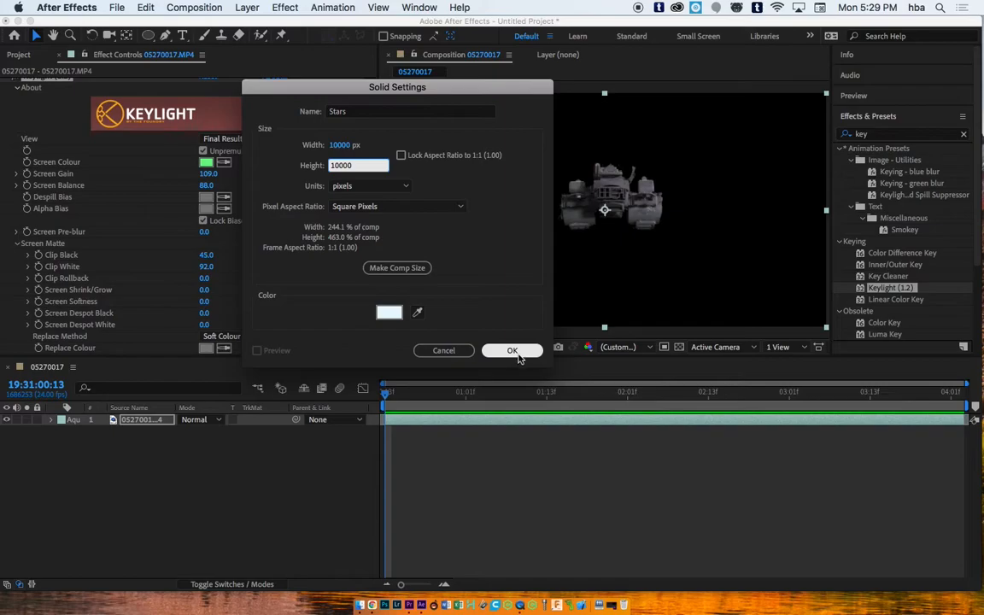
{"action": "left_click", "coordinate": [511, 352]}
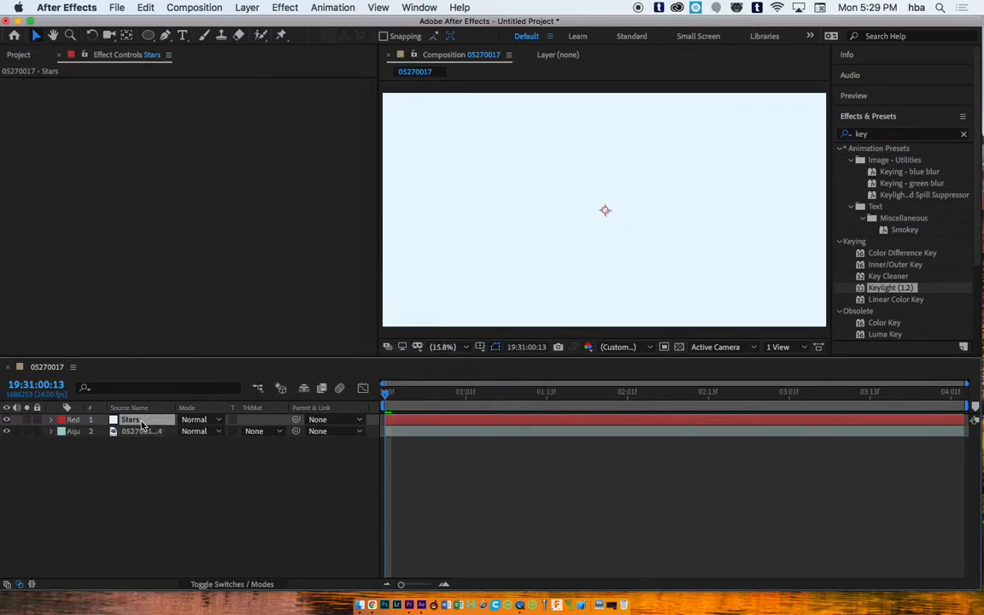
{"action": "left_click_drag", "start_coordinate": [142, 425], "coordinate": [141, 444]}
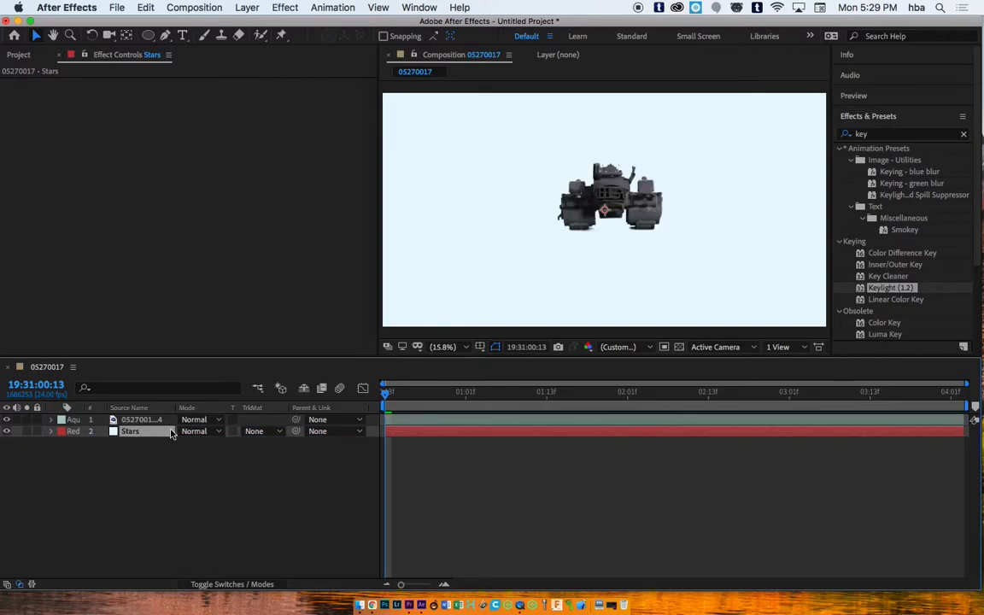
- Find the CC Star Burst effect, apply it to the Stars layer, and preview the composition
{"action": "left_click", "coordinate": [964, 134]}
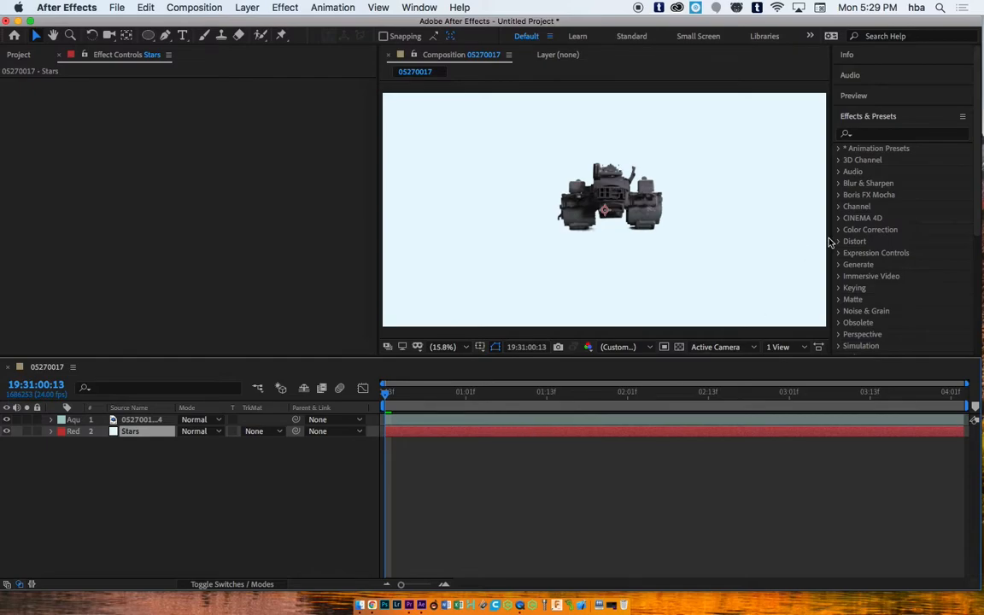
{"action": "left_click", "coordinate": [891, 134]}
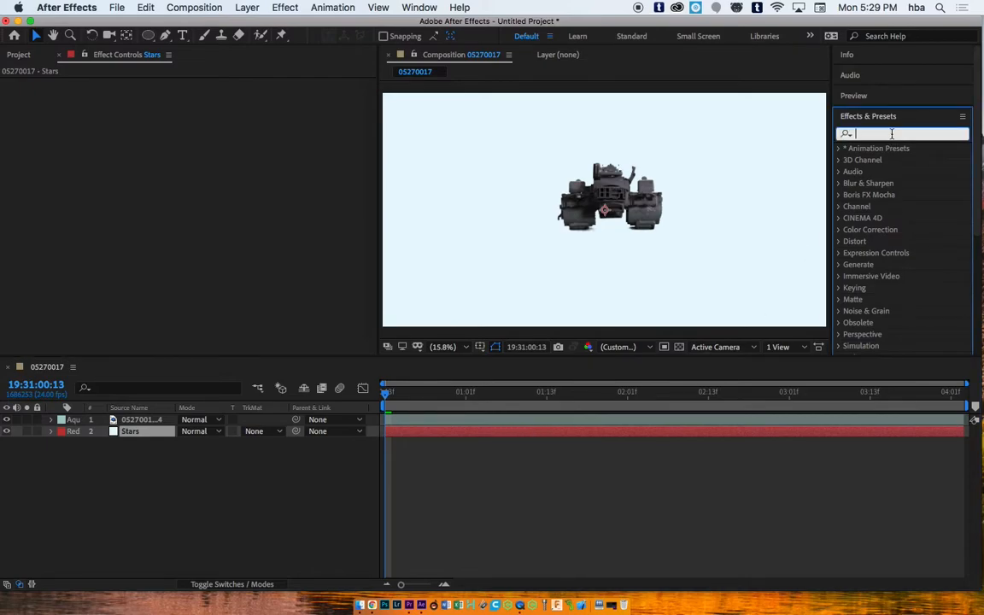
{"action": "type", "text": "stars"}
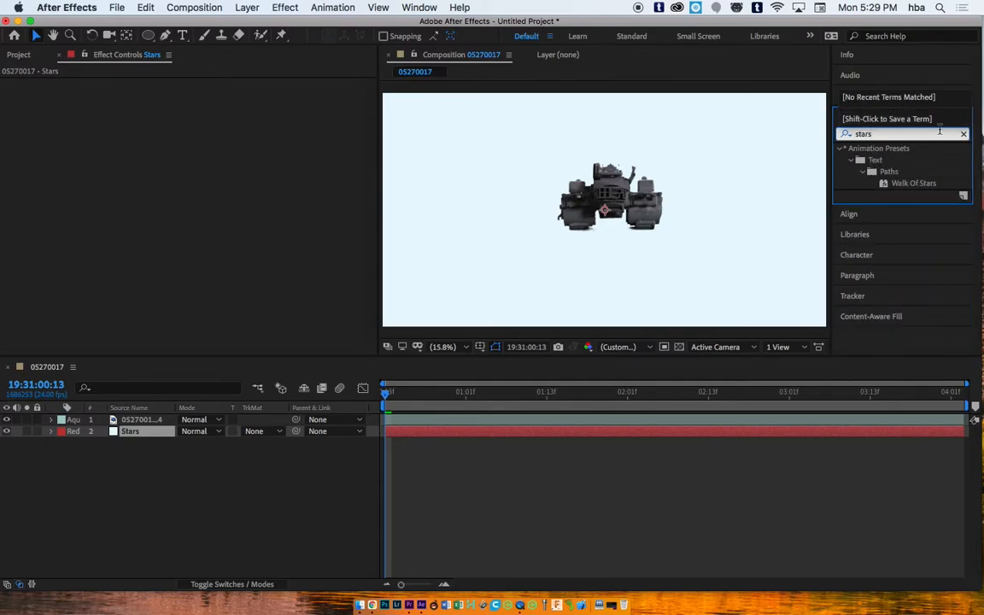
{"action": "key", "text": "BackSpace"}
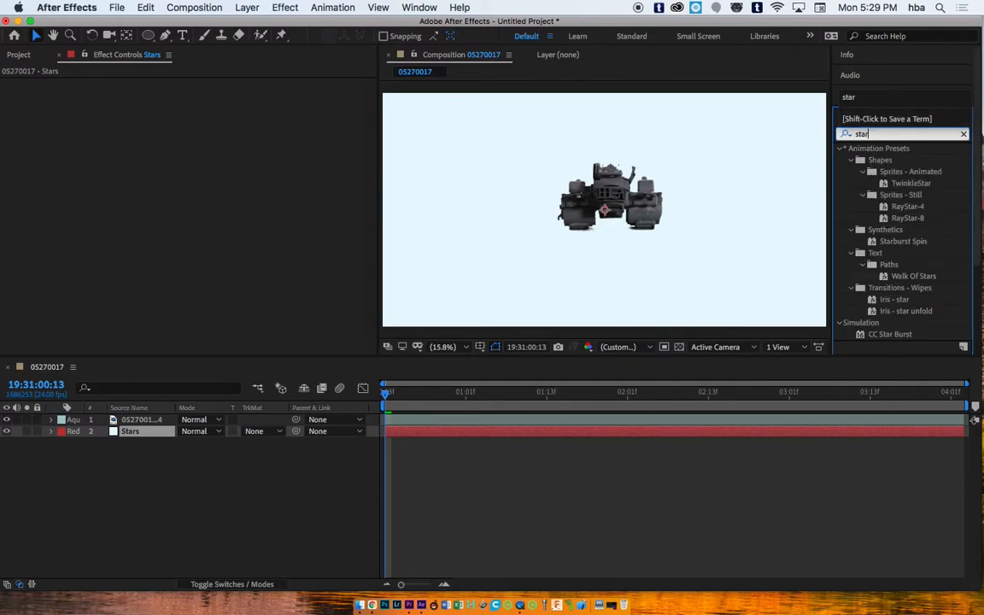
{"action": "left_click", "coordinate": [889, 336]}
{"action": "left_click_drag", "start_coordinate": [886, 339], "coordinate": [769, 439]}
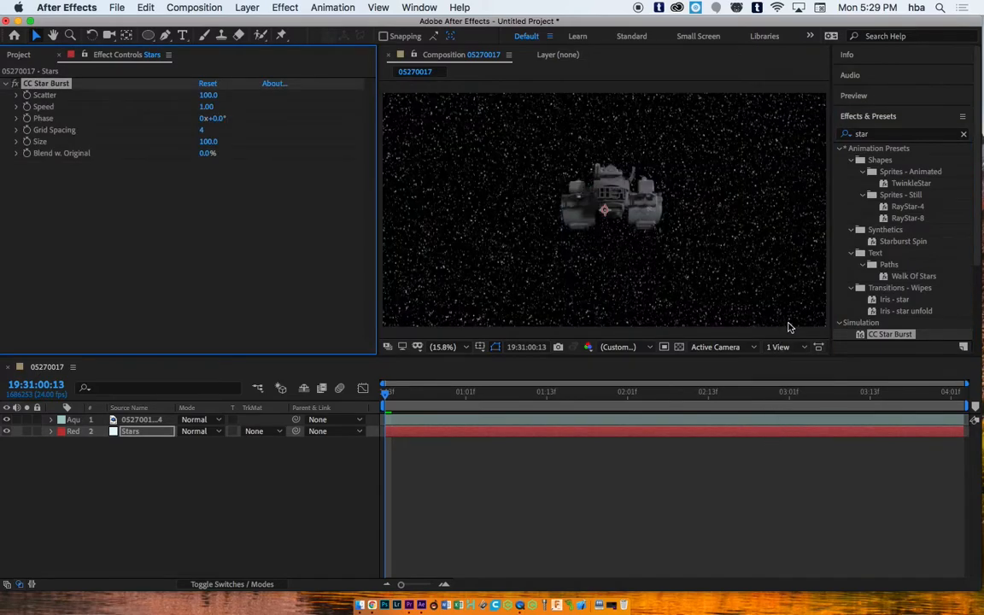
{"action": "key", "text": "space"}
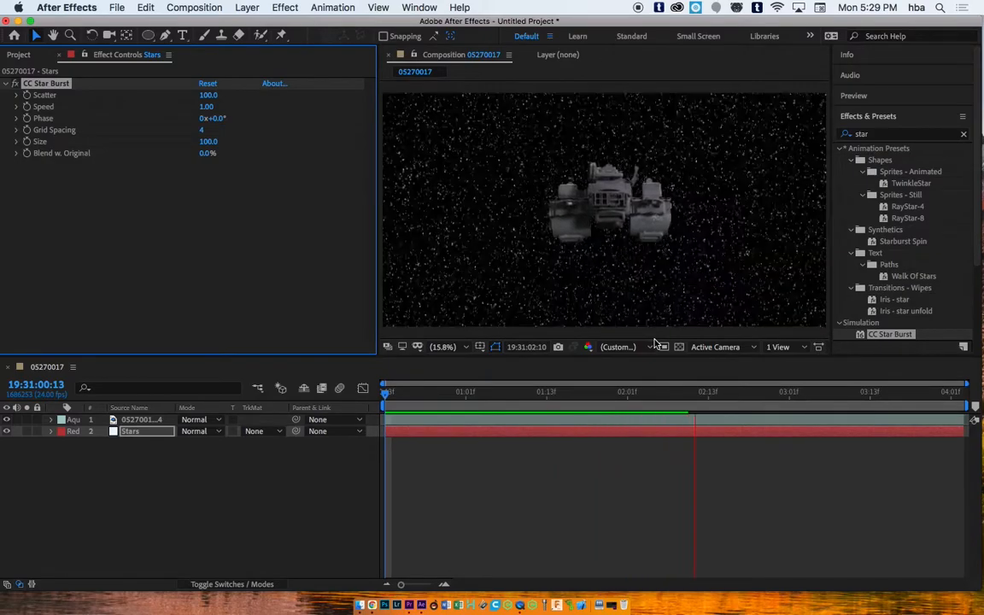
{"action": "key", "text": "space"}
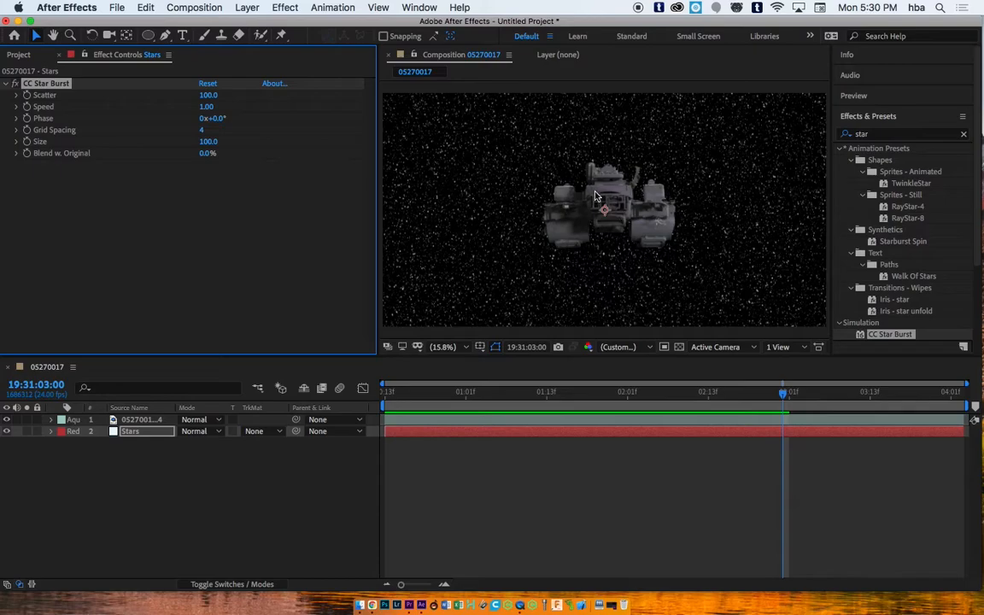
- Set CC Star Burst's Speed to -0.20 on the Stars layer and preview the star motion
{"action": "left_click", "coordinate": [211, 108]}
{"action": "type", "text": "1"}
{"action": "key", "text": "Return"}
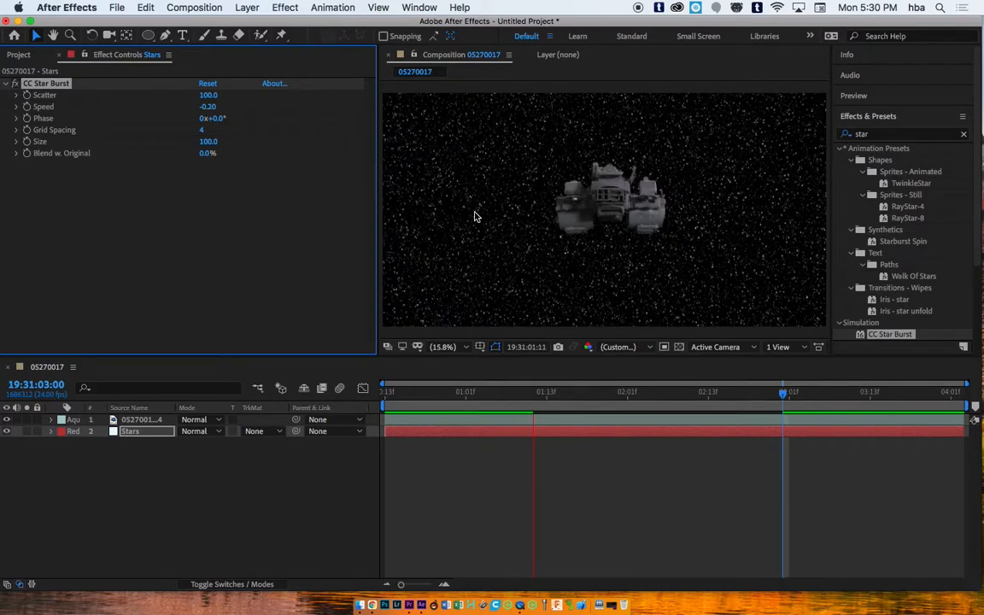
{"action": "key", "text": "space"}
{"action": "left_click", "coordinate": [484, 438]}
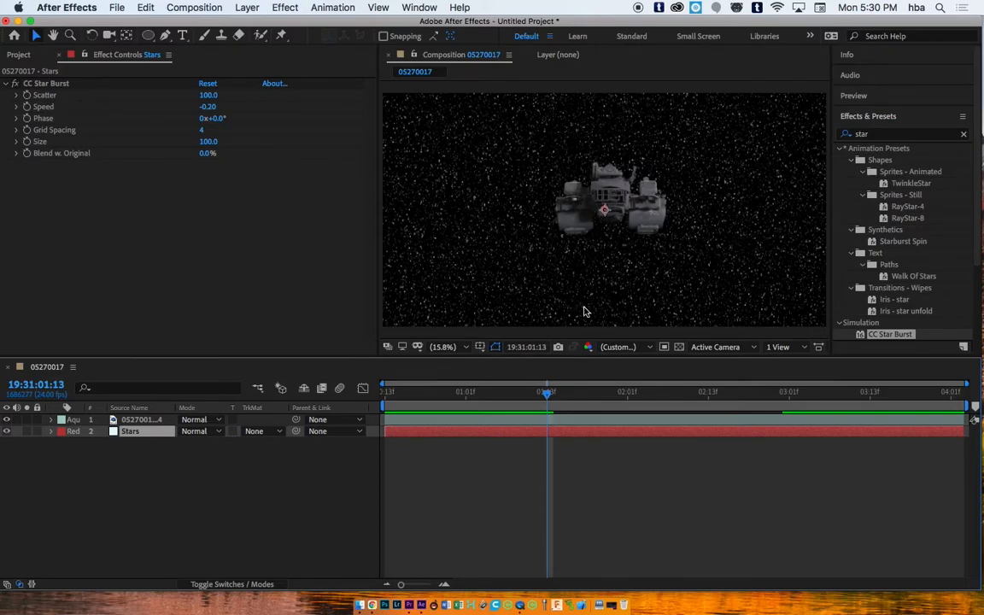
- Reposition the Stars layer so its centre point sits on the middle of the ship, and preview the alignment
{"action": "left_click", "coordinate": [604, 216]}
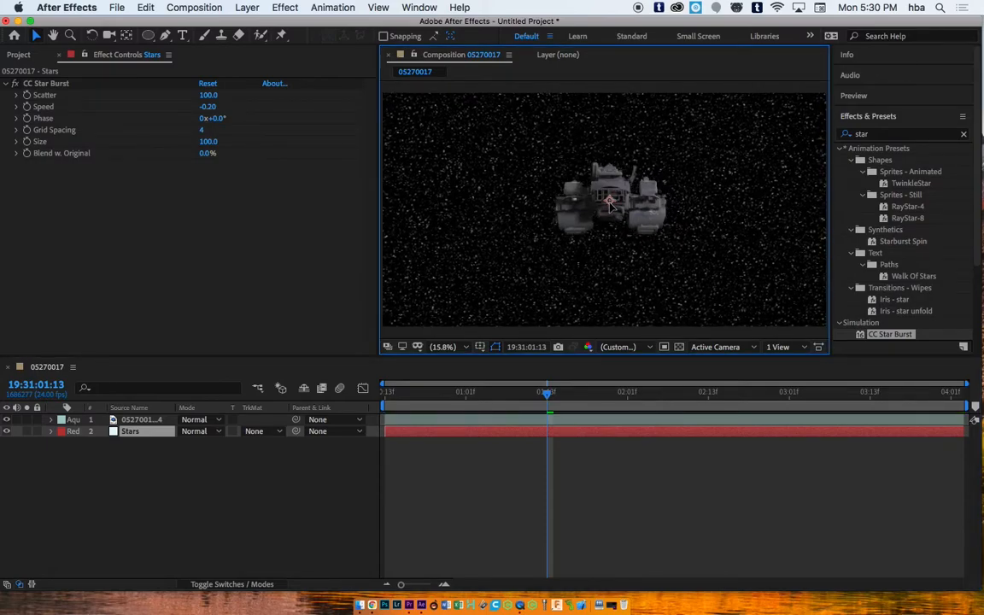
{"action": "key", "text": "space"}
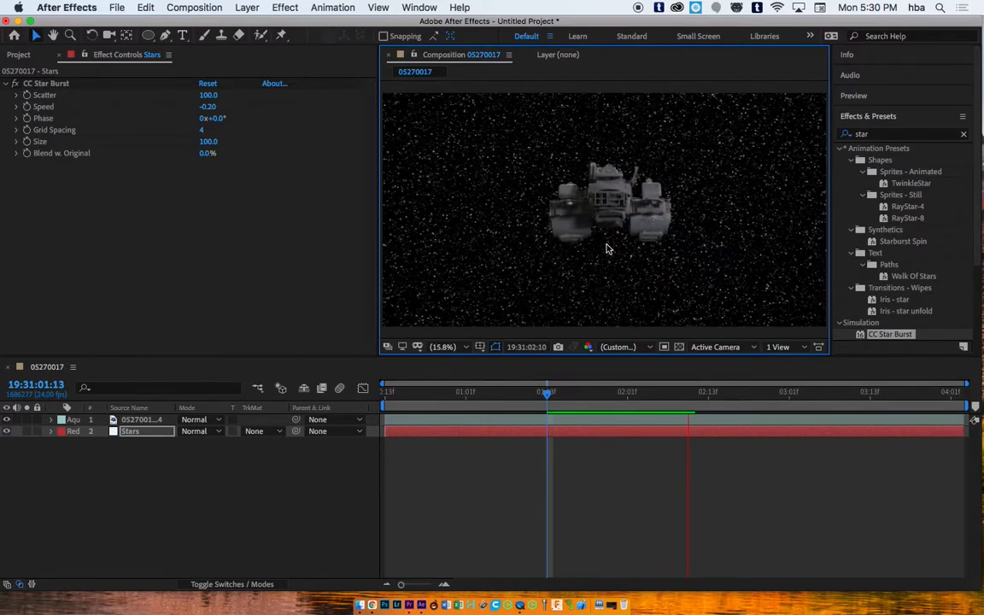
{"action": "key", "text": "space"}
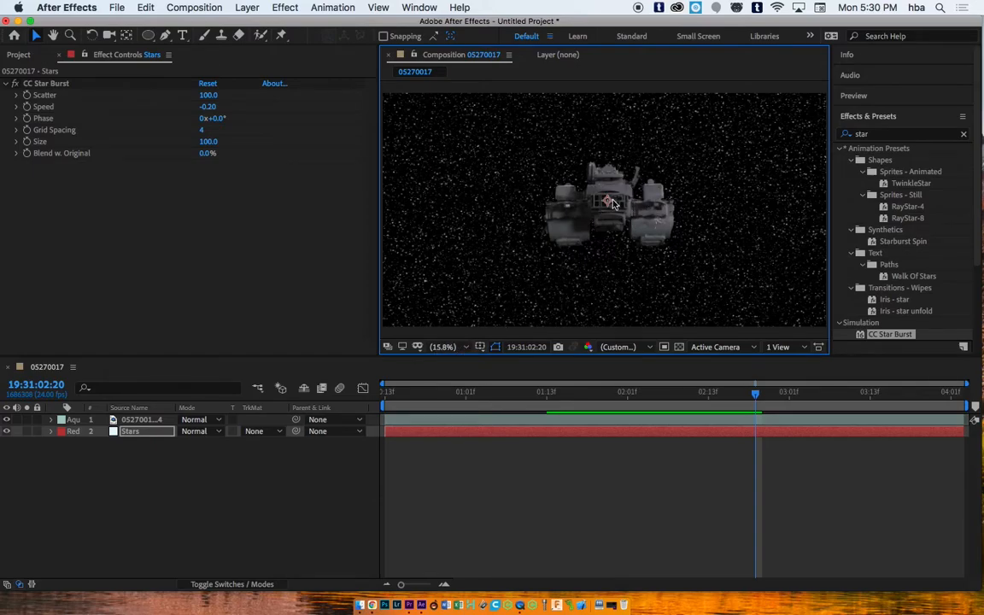
{"action": "left_click_drag", "start_coordinate": [608, 205], "coordinate": [611, 205]}
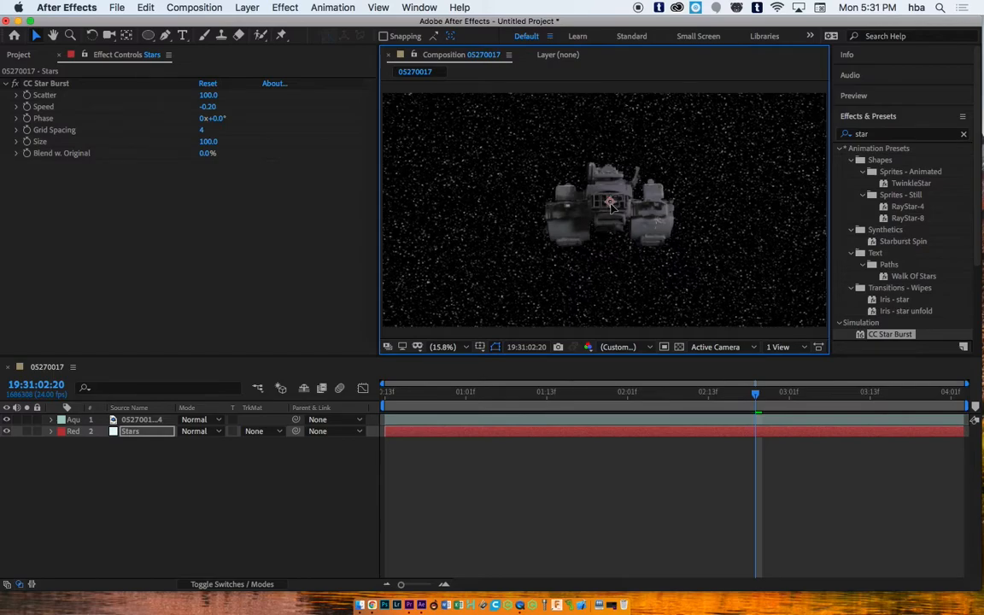
{"action": "key", "text": "space"}
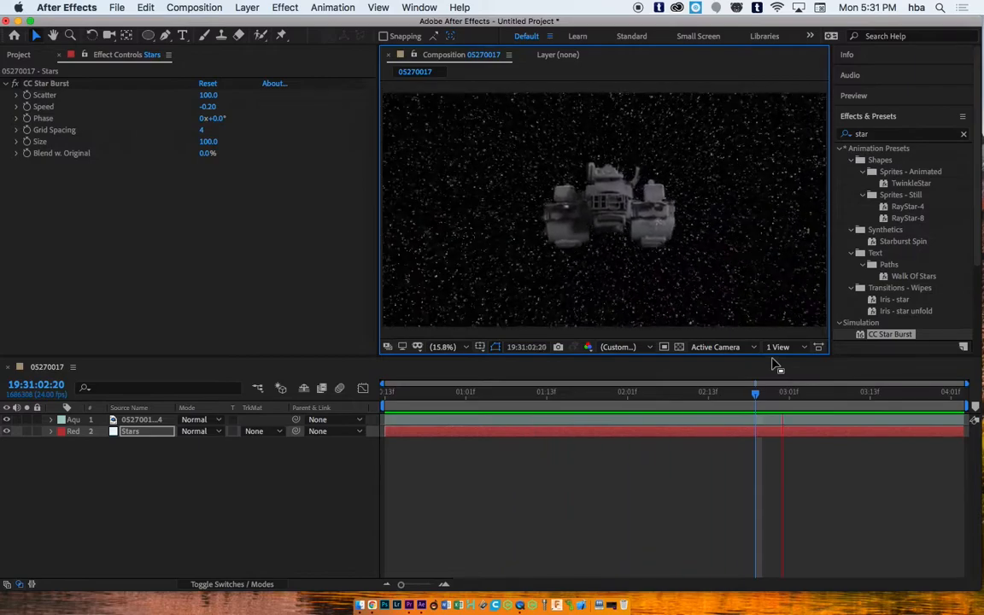
{"action": "key", "text": "space"}
- Add a Rotation keyframe at 0° to the footage layer at the start of the composition
{"action": "left_click_drag", "start_coordinate": [839, 395], "coordinate": [353, 402]}
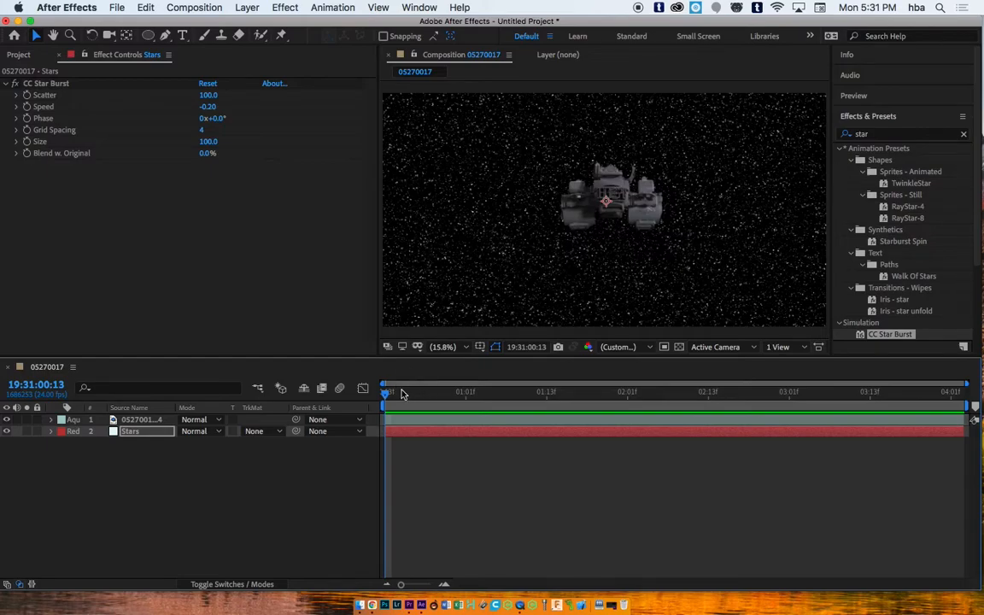
{"action": "left_click", "coordinate": [397, 420]}
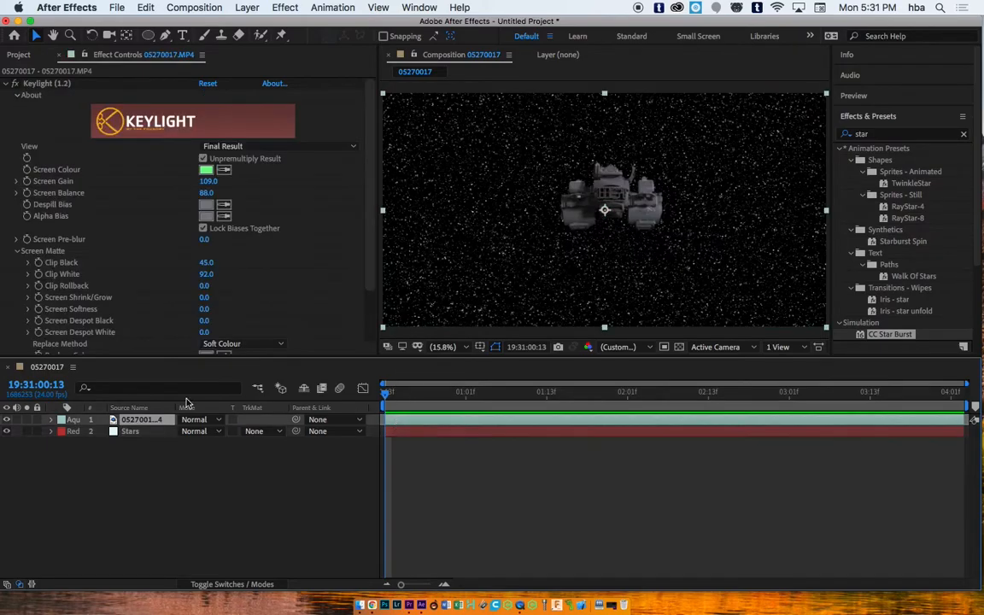
{"action": "left_click", "coordinate": [51, 420]}
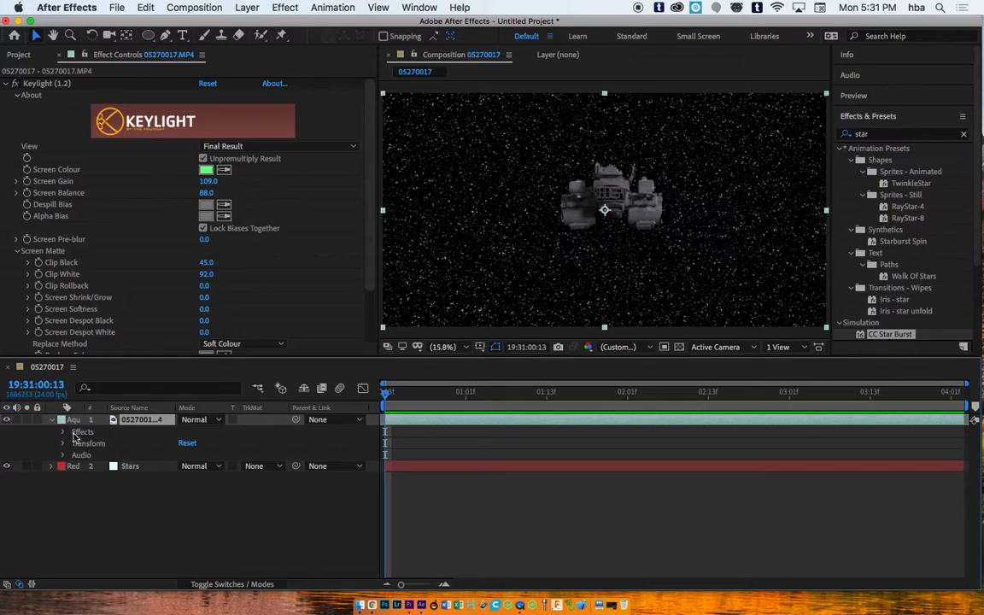
{"action": "left_click", "coordinate": [63, 443]}
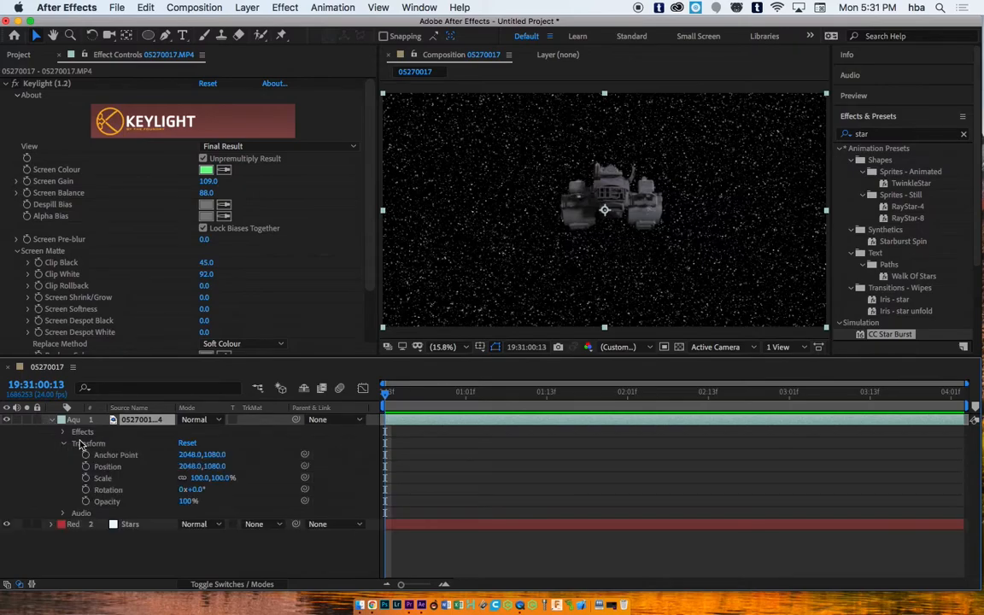
{"action": "left_click", "coordinate": [86, 490]}
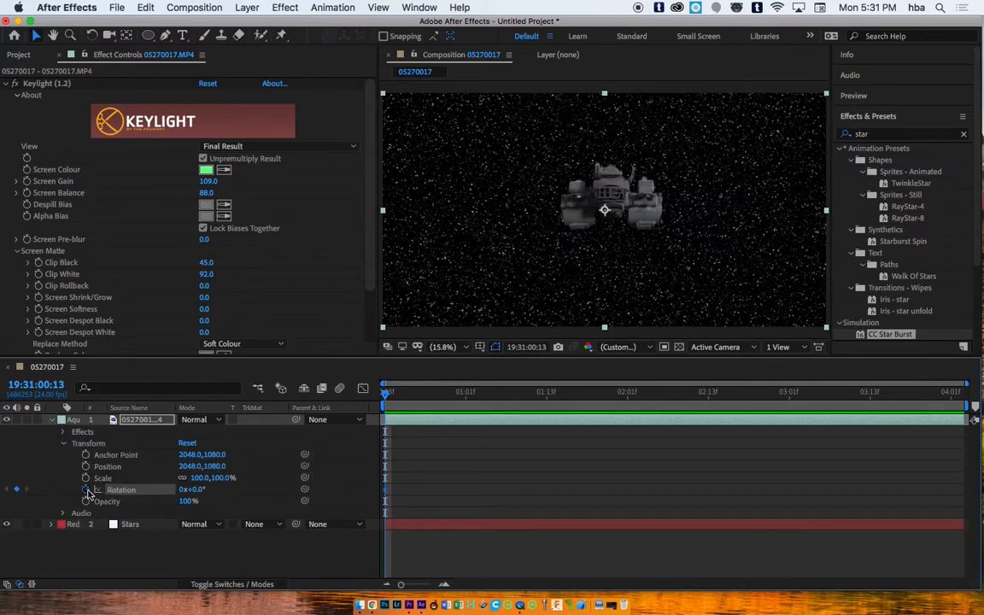
- Add a second Rotation keyframe of -11° positioned at the end of the footage layer, and preview the roll from the start
{"action": "left_click_drag", "start_coordinate": [386, 394], "coordinate": [715, 396]}
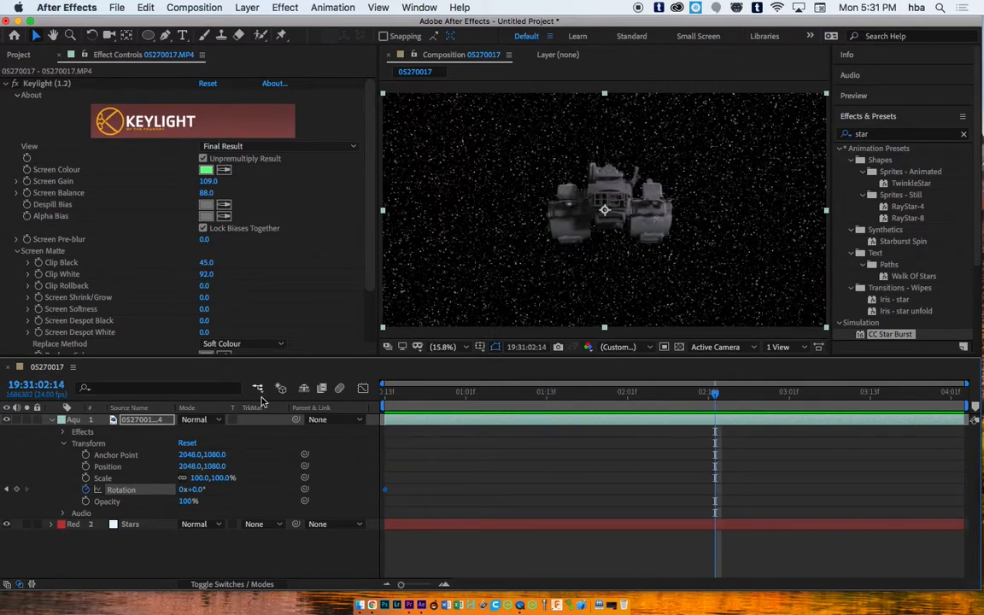
{"action": "left_click_drag", "start_coordinate": [208, 492], "coordinate": [177, 480]}
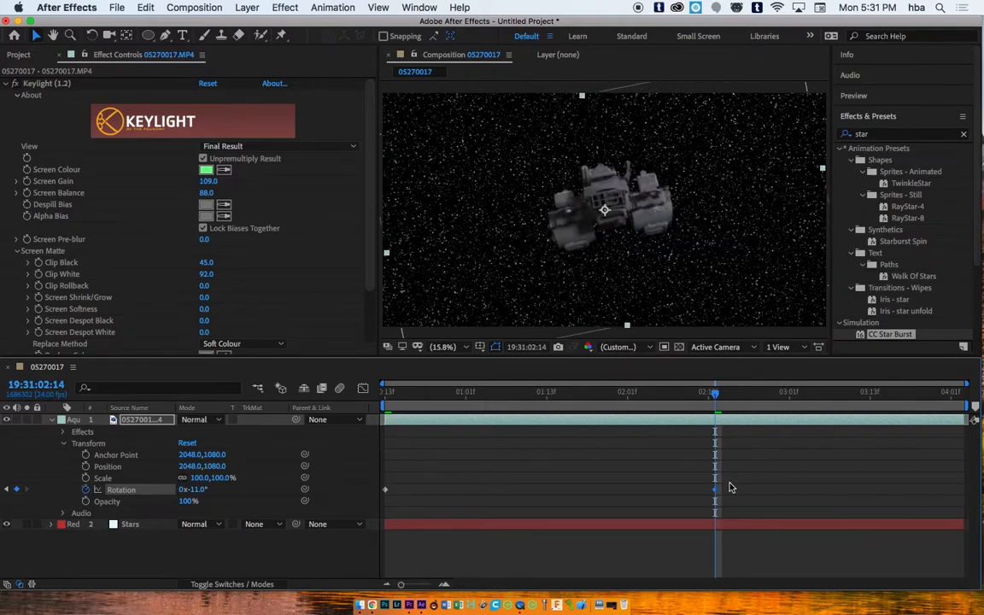
{"action": "left_click_drag", "start_coordinate": [715, 490], "coordinate": [964, 492]}
{"action": "left_click_drag", "start_coordinate": [718, 396], "coordinate": [386, 393]}
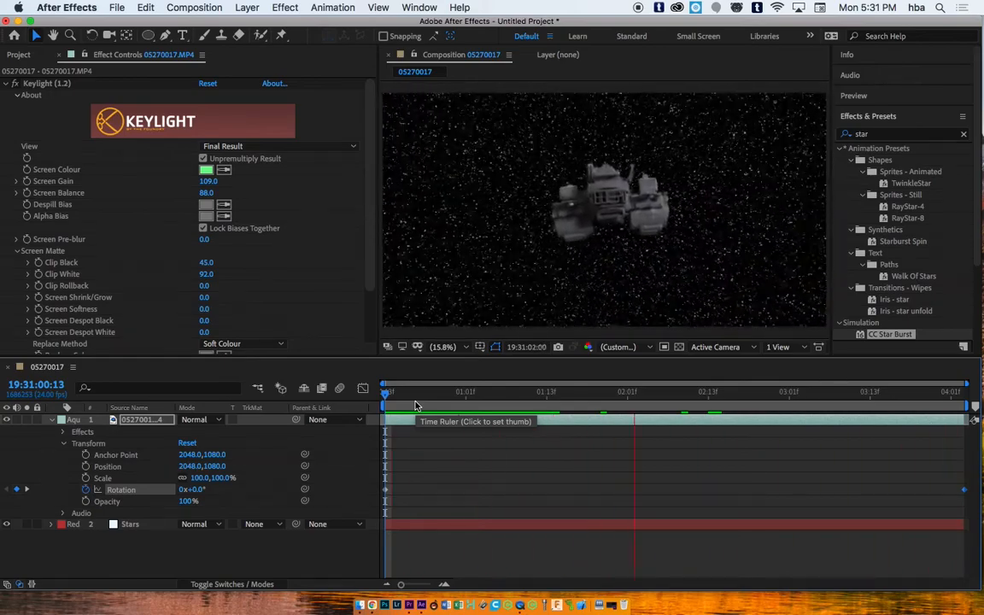
{"action": "key", "text": "space"}
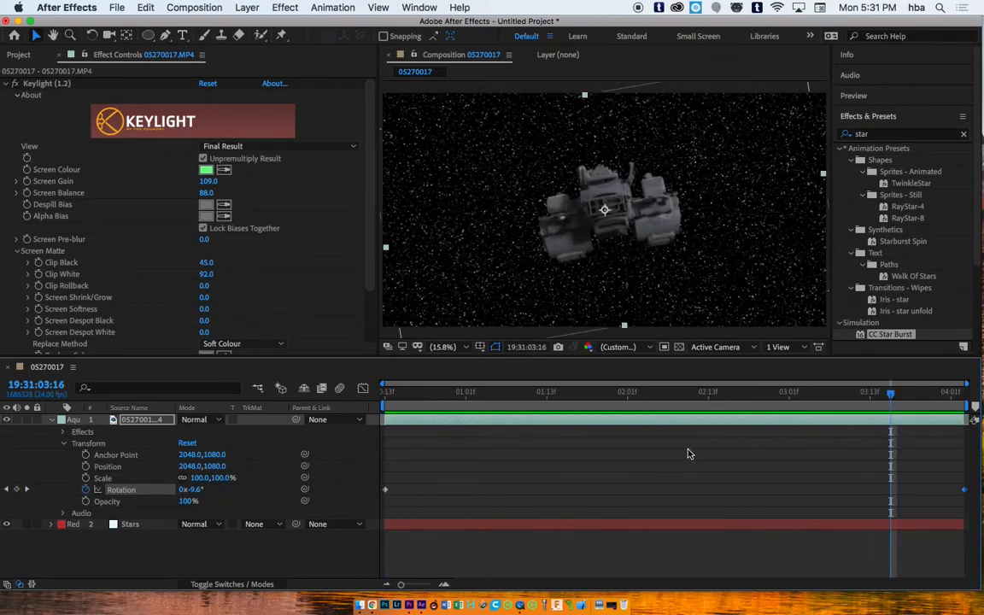
- Collapse the footage layer's properties and, at the composition's start, create a new solid 4096 px wide and 2160 px high
{"action": "key", "text": "Home"}
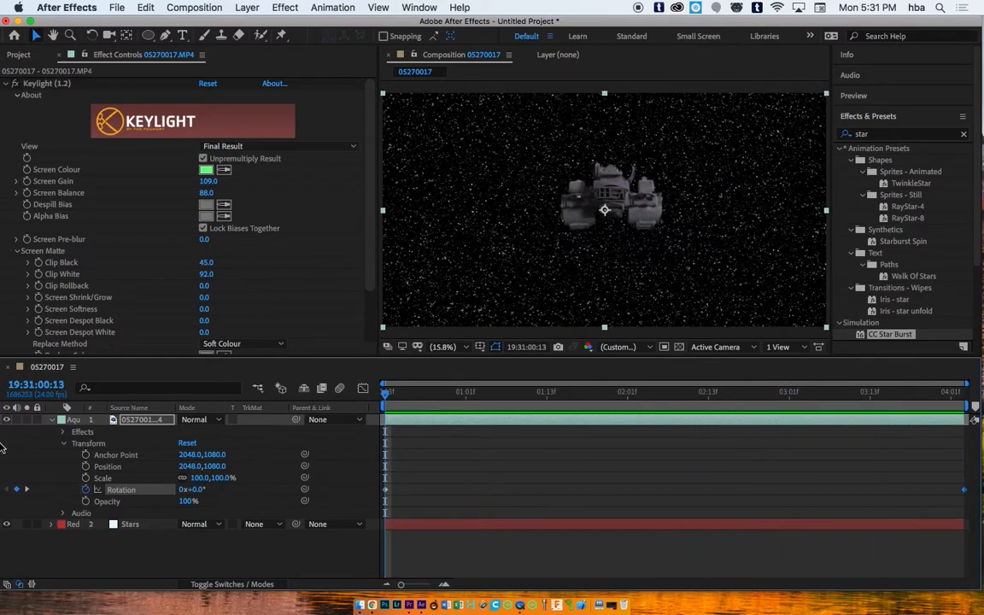
{"action": "left_click", "coordinate": [52, 420]}
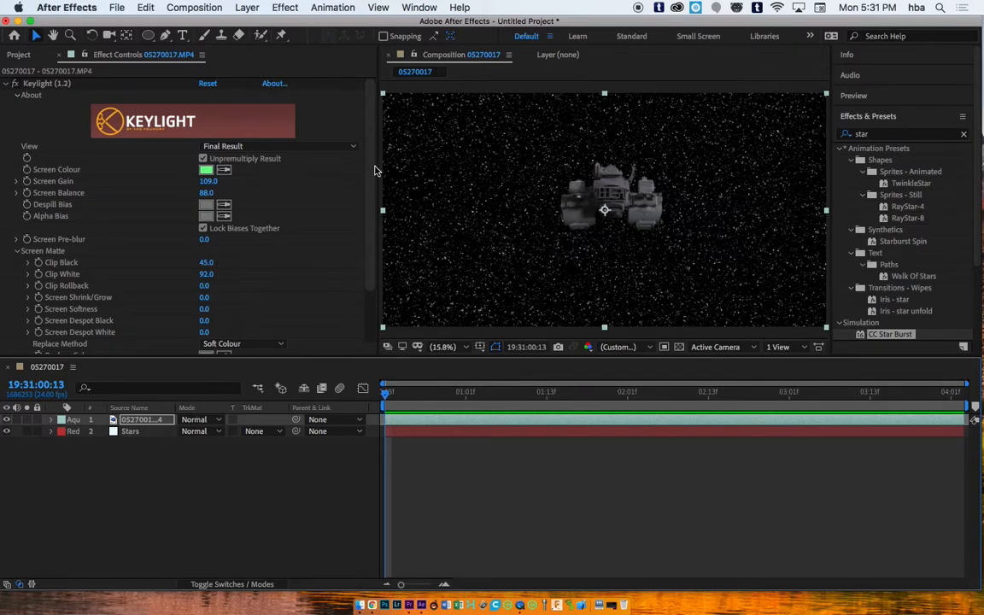
{"action": "left_click", "coordinate": [245, 8]}
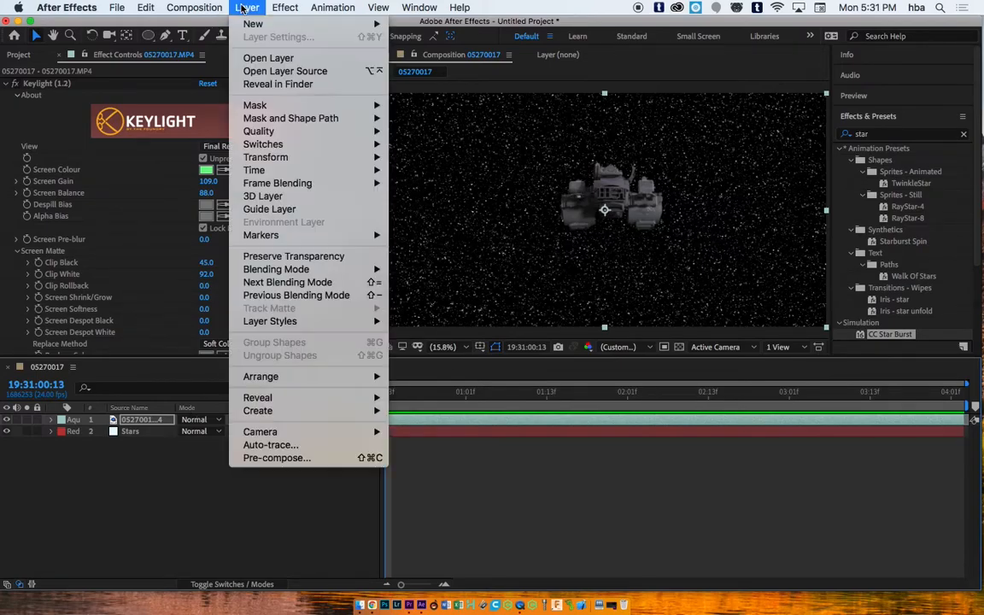
{"action": "mouse_move", "coordinate": [289, 26]}
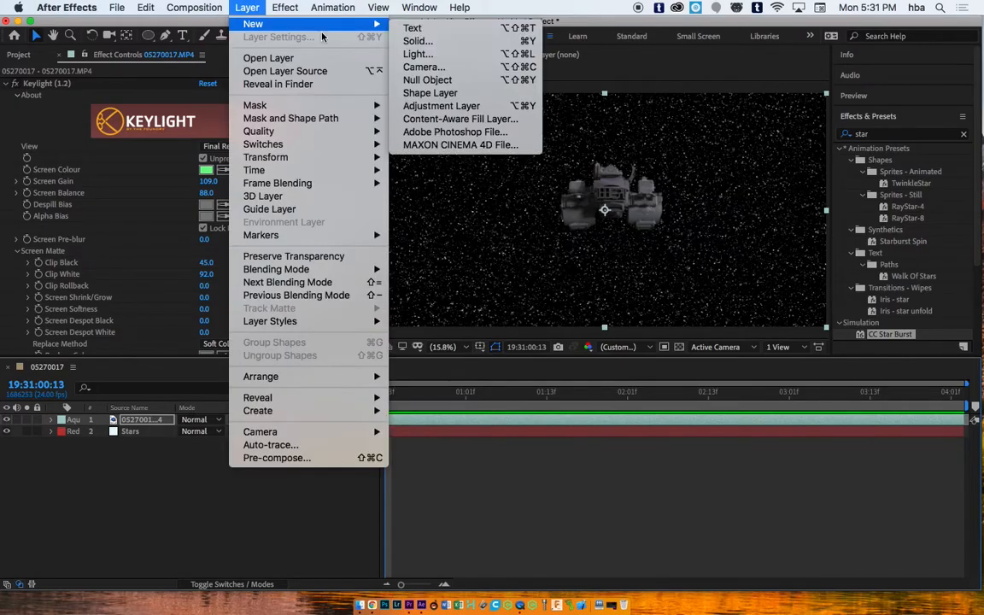
{"action": "left_click", "coordinate": [434, 43]}
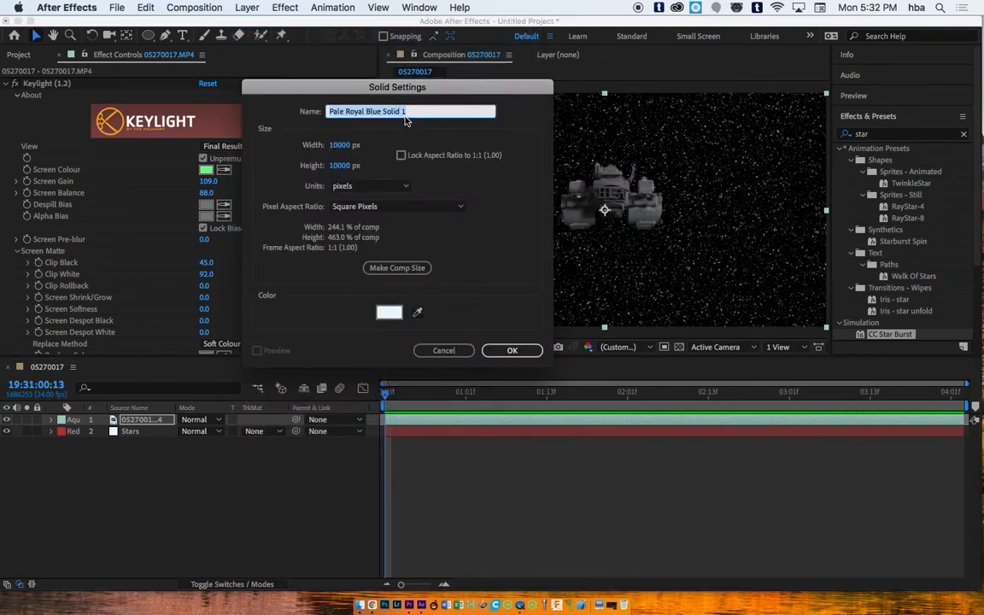
{"action": "left_click", "coordinate": [344, 147]}
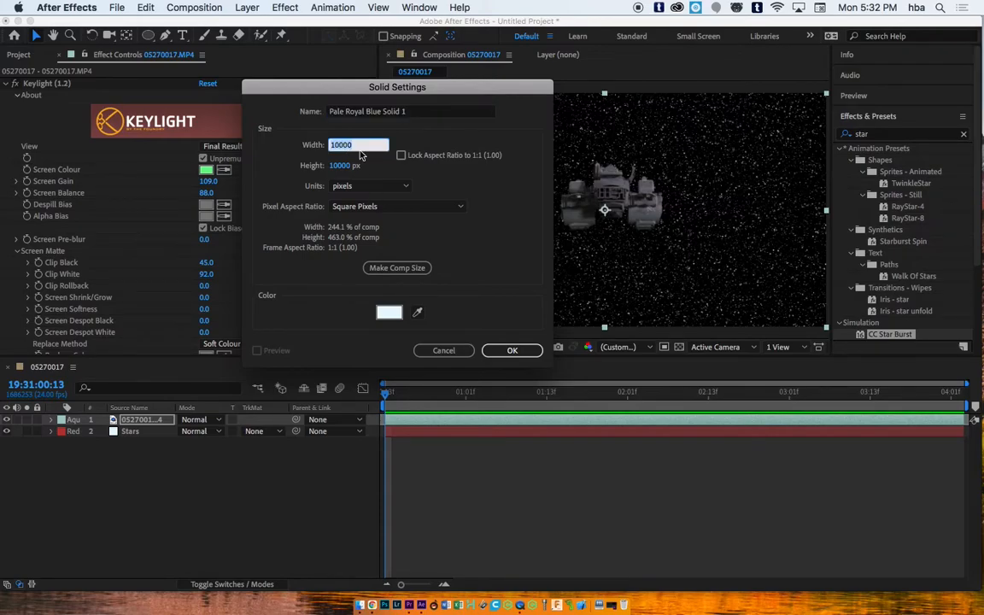
{"action": "type", "text": "4069"}
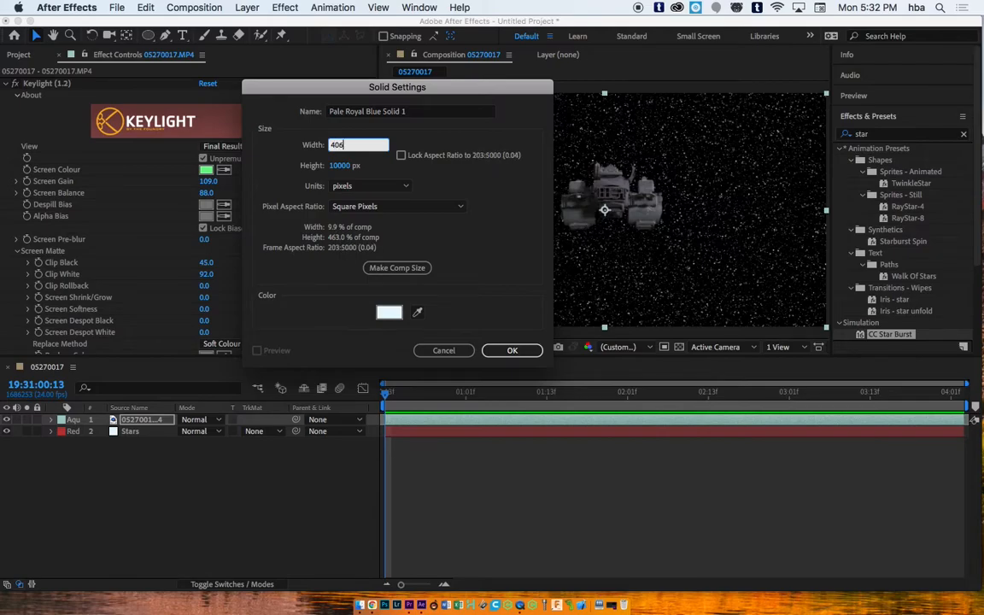
{"action": "left_click", "coordinate": [346, 167]}
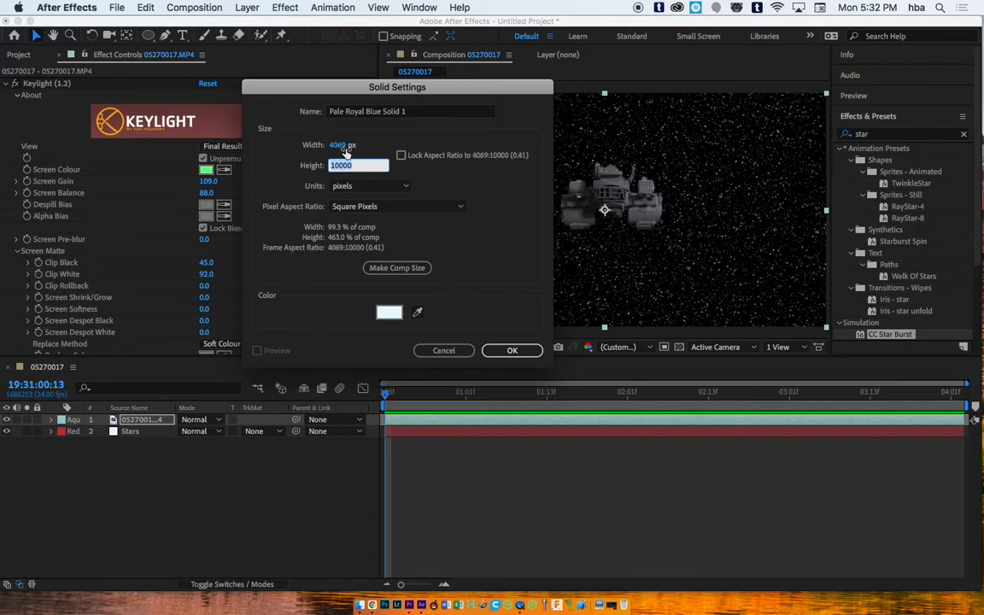
{"action": "left_click", "coordinate": [340, 147]}
{"action": "type", "text": "4096"}
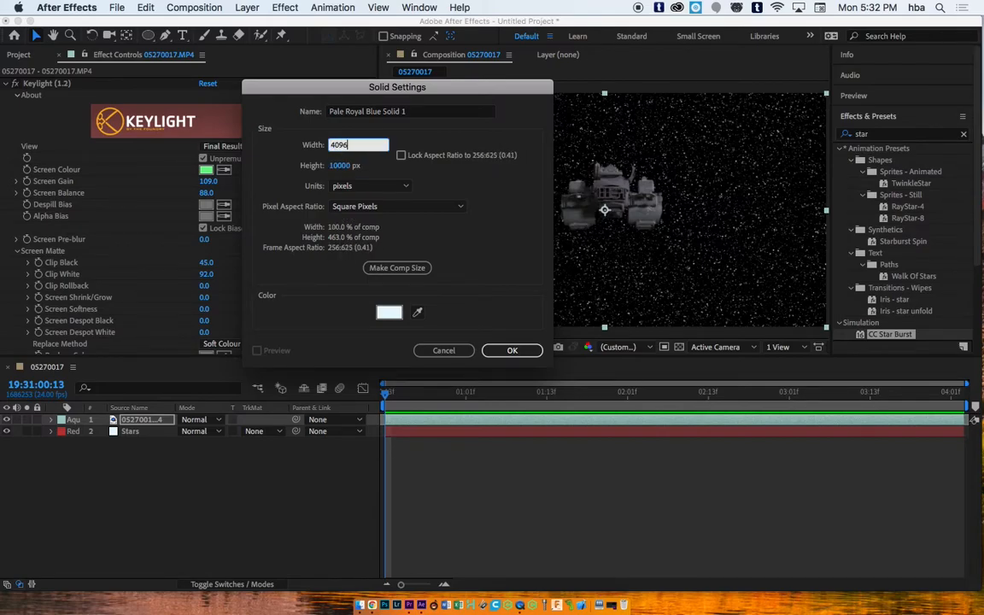
{"action": "left_click", "coordinate": [340, 164]}
{"action": "type", "text": "2160"}
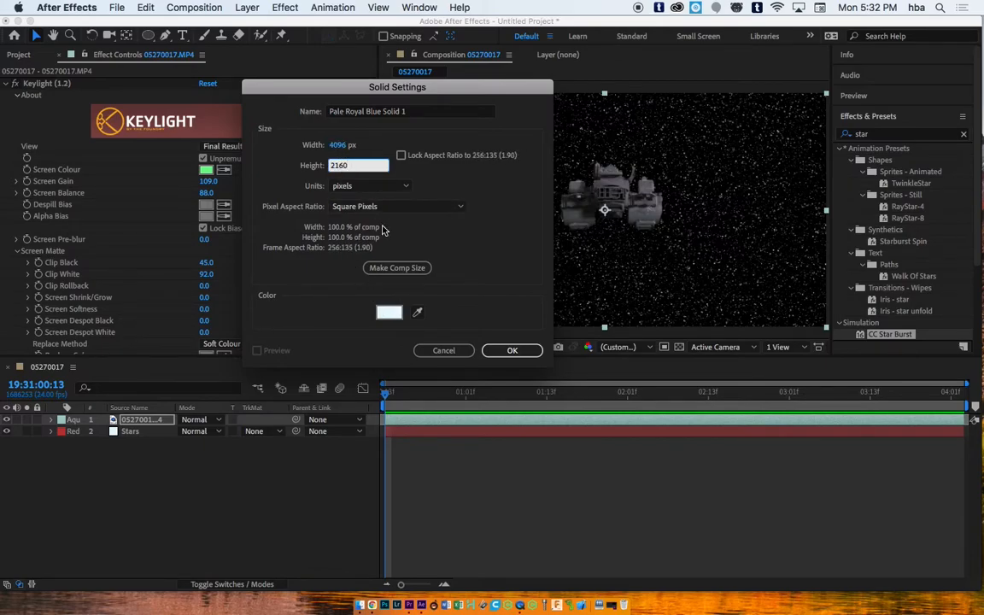
{"action": "left_click", "coordinate": [512, 351]}
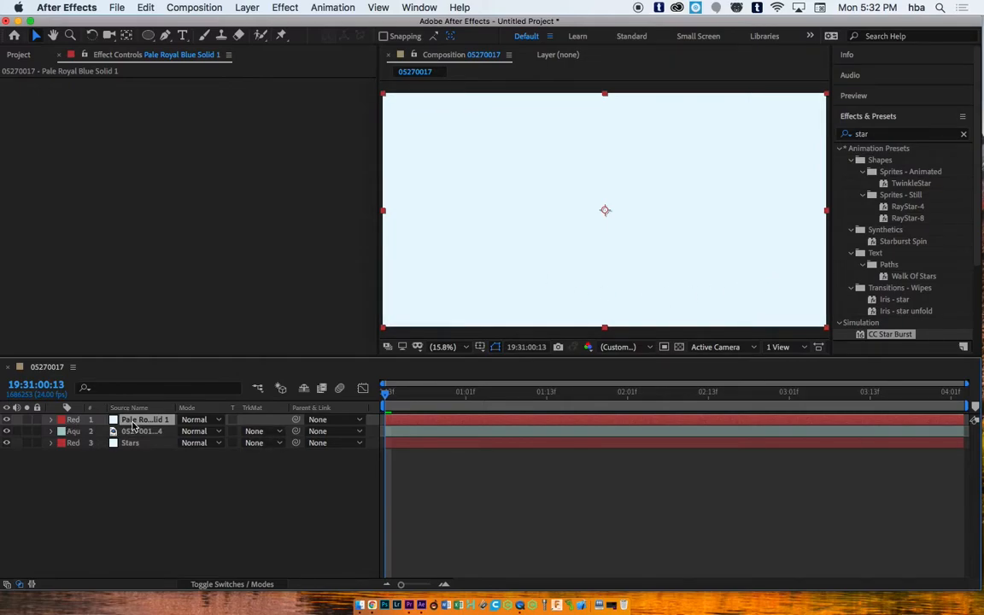
- Rename the new solid layer to Laser
{"action": "key", "text": "Return"}
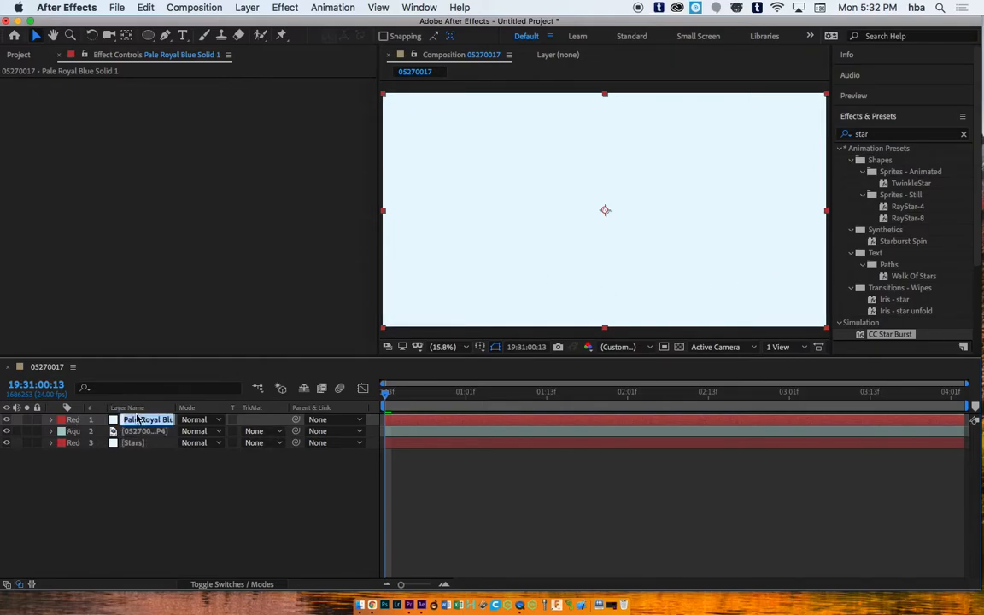
{"action": "type", "text": "Laser"}
{"action": "key", "text": "Return"}
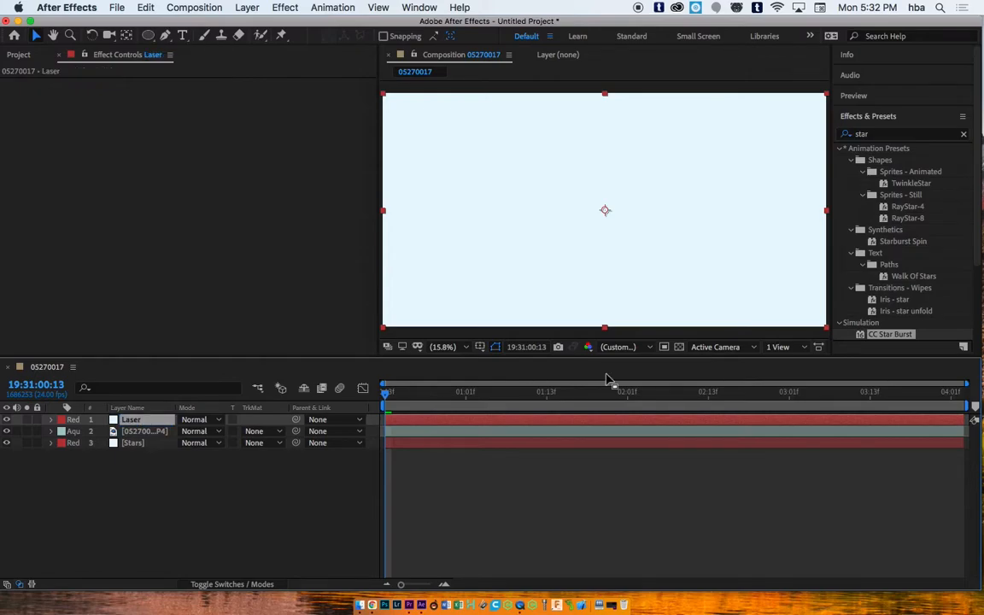
- Search the effects for beam and apply the Beam effect to the Laser layer
{"action": "left_click", "coordinate": [962, 136]}
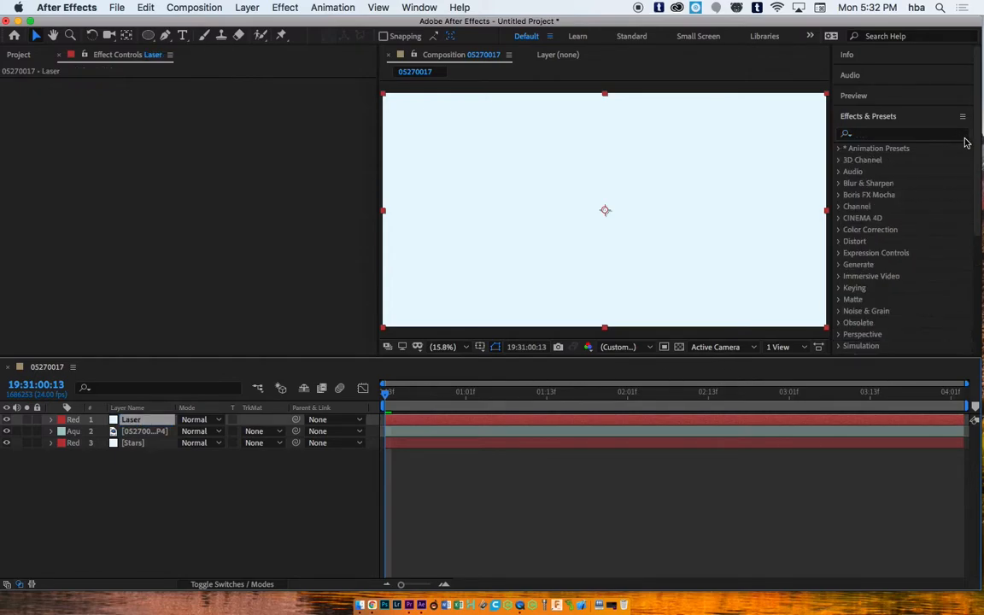
{"action": "left_click", "coordinate": [881, 134]}
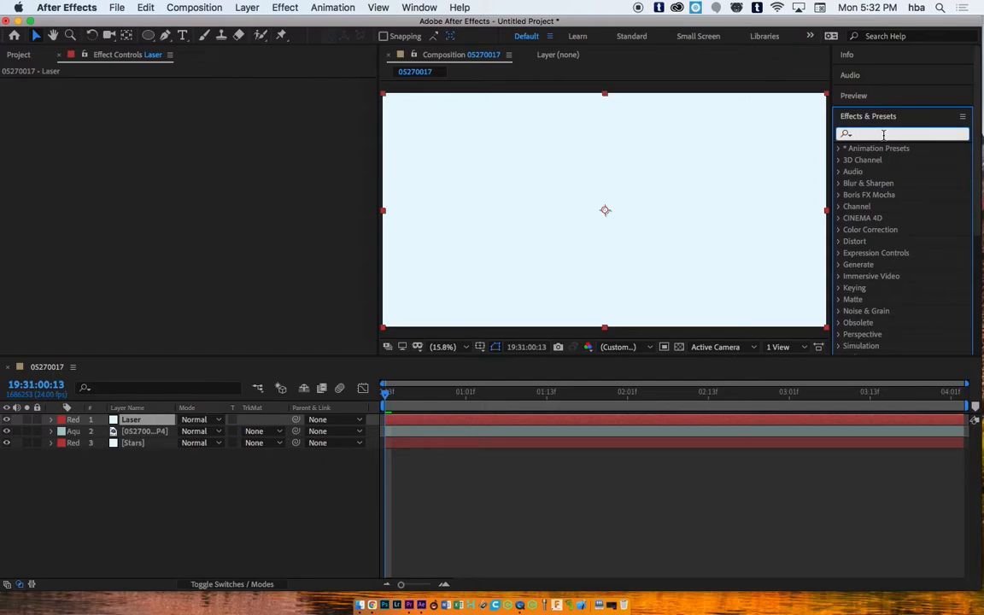
{"action": "type", "text": "beam"}
{"action": "left_click_drag", "start_coordinate": [881, 161], "coordinate": [730, 420]}
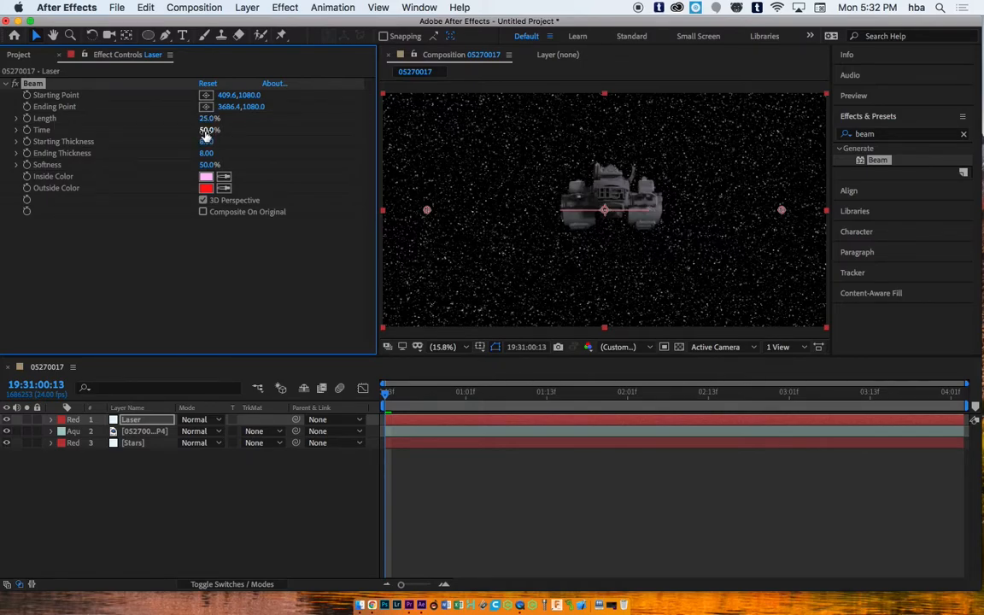
- Try out the beam's travel by varying its Time down to 0% and back up, and reset the Beam effect
{"action": "left_click_drag", "start_coordinate": [211, 134], "coordinate": [128, 132]}
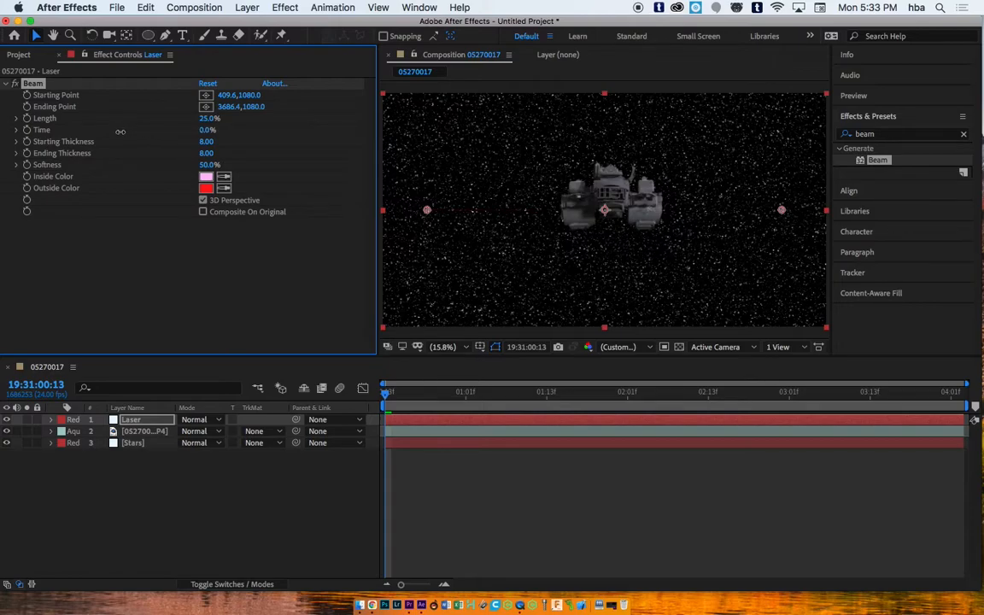
{"action": "left_click_drag", "start_coordinate": [129, 132], "coordinate": [192, 132]}
{"action": "left_click_drag", "start_coordinate": [241, 137], "coordinate": [203, 104]}
{"action": "left_click", "coordinate": [207, 86]}
- Enable keyframing for the beam's Starting Point and place it on the middle of the ship at about 2044.8, 908.8
{"action": "left_click", "coordinate": [27, 96]}
{"action": "left_click", "coordinate": [206, 99]}
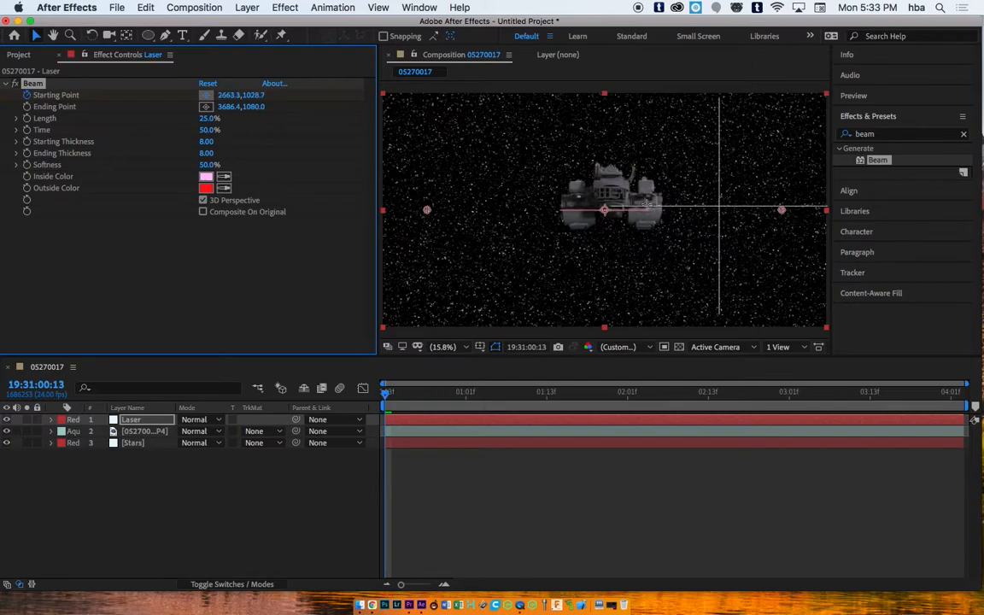
{"action": "left_click", "coordinate": [604, 195]}
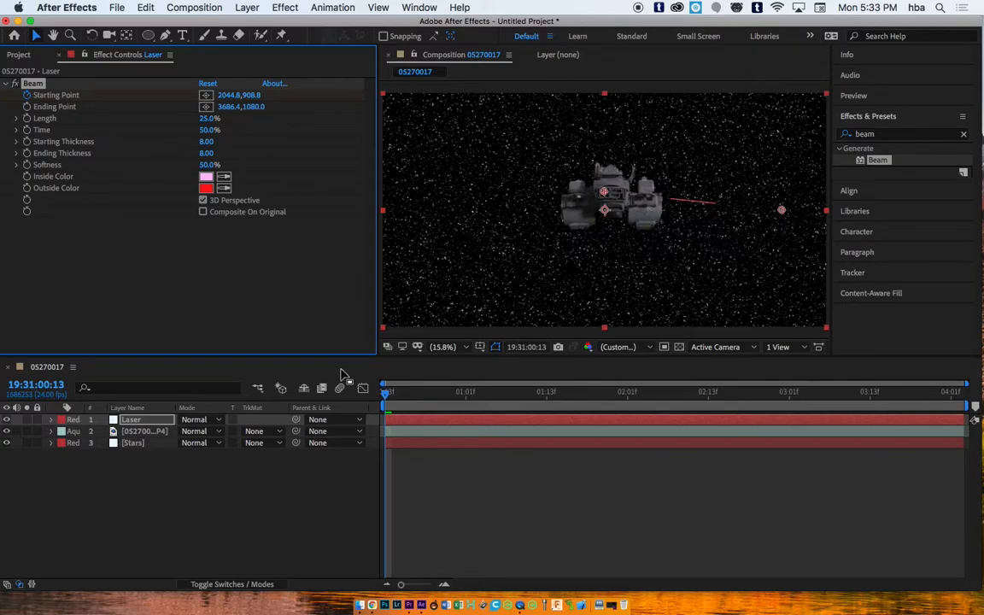
- Shift the Laser layer to start at 19:31:00:18 and place the beam's Starting Point on the ship's middle at about 2044.8, 921.4
{"action": "left_click_drag", "start_coordinate": [391, 424], "coordinate": [400, 424]}
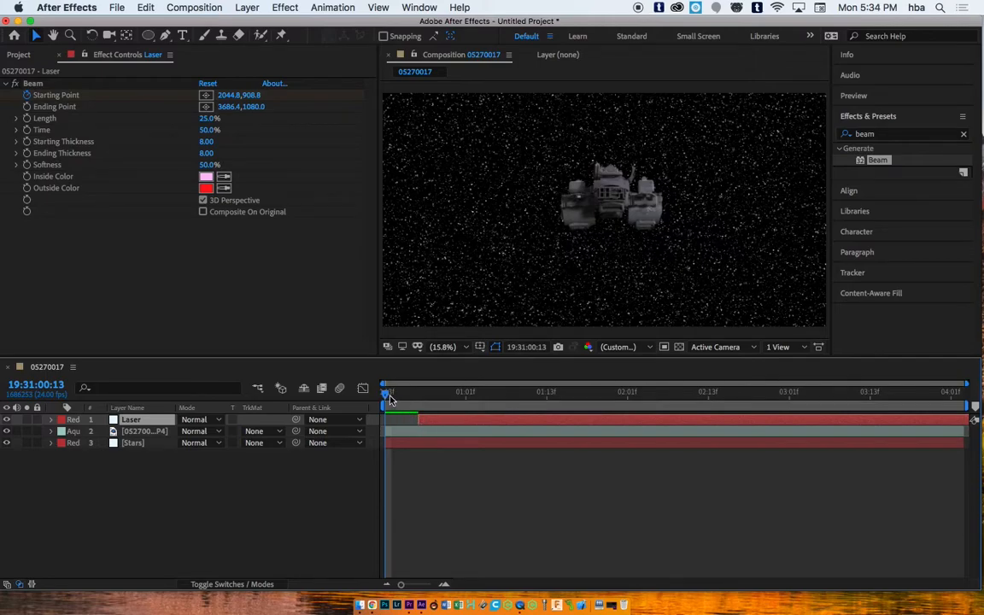
{"action": "left_click_drag", "start_coordinate": [387, 396], "coordinate": [417, 396]}
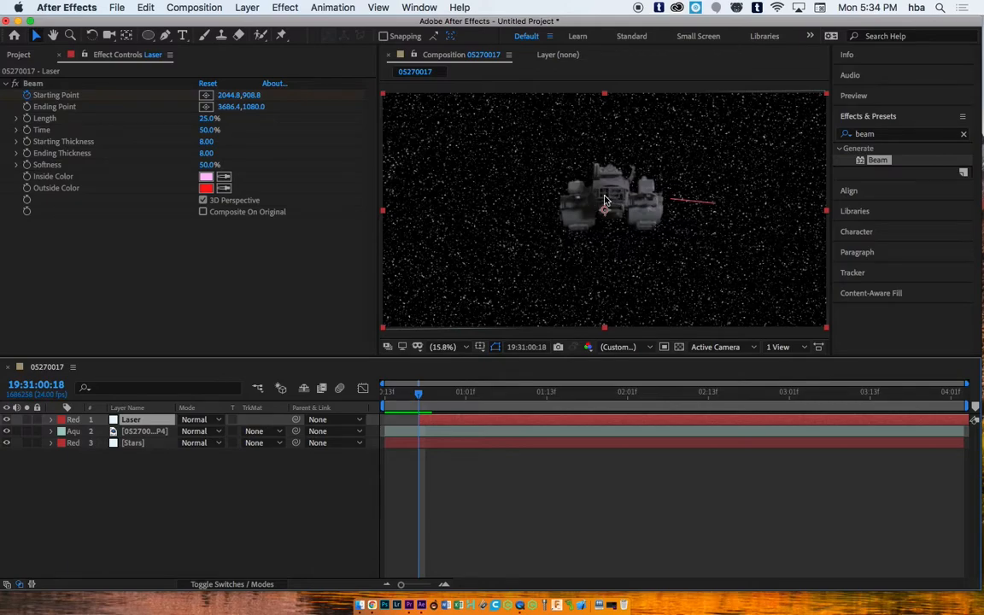
{"action": "left_click", "coordinate": [206, 95]}
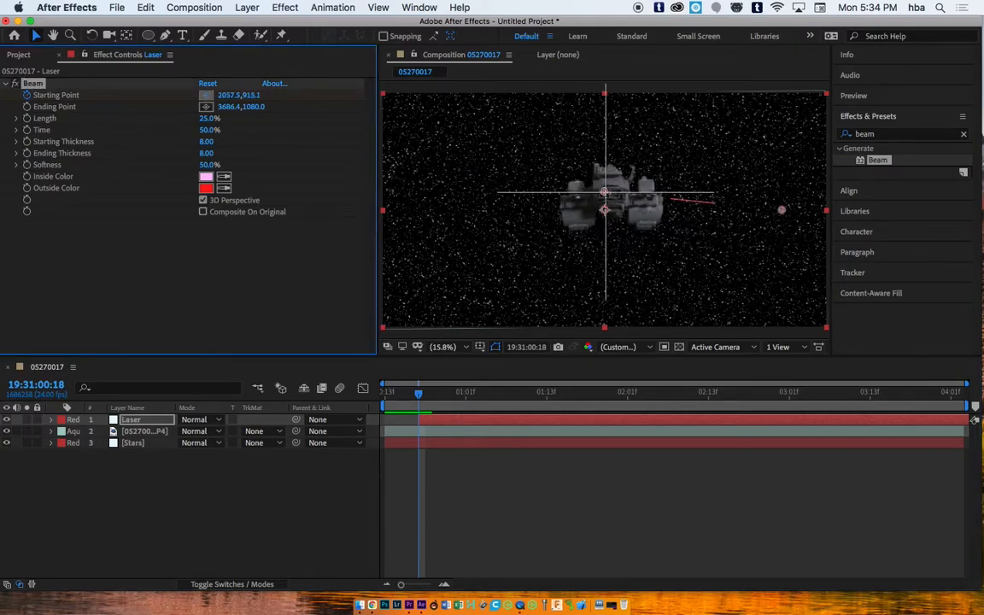
{"action": "left_click", "coordinate": [604, 194]}
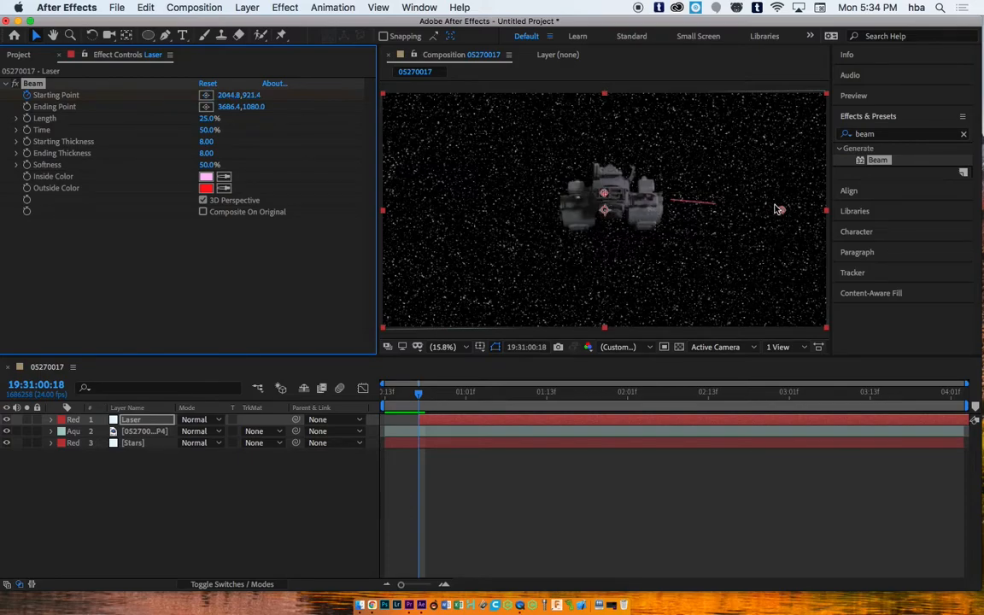
- Move the beam's Ending Point outside the frame beyond its left edge, to about -278.8, 1220.2
{"action": "mouse_move", "coordinate": [779, 211]}
{"action": "left_mouse_down"}
{"action": "mouse_move", "coordinate": [369, 217]}
{"action": "mouse_move", "coordinate": [376, 212]}
{"action": "left_mouse_up"}
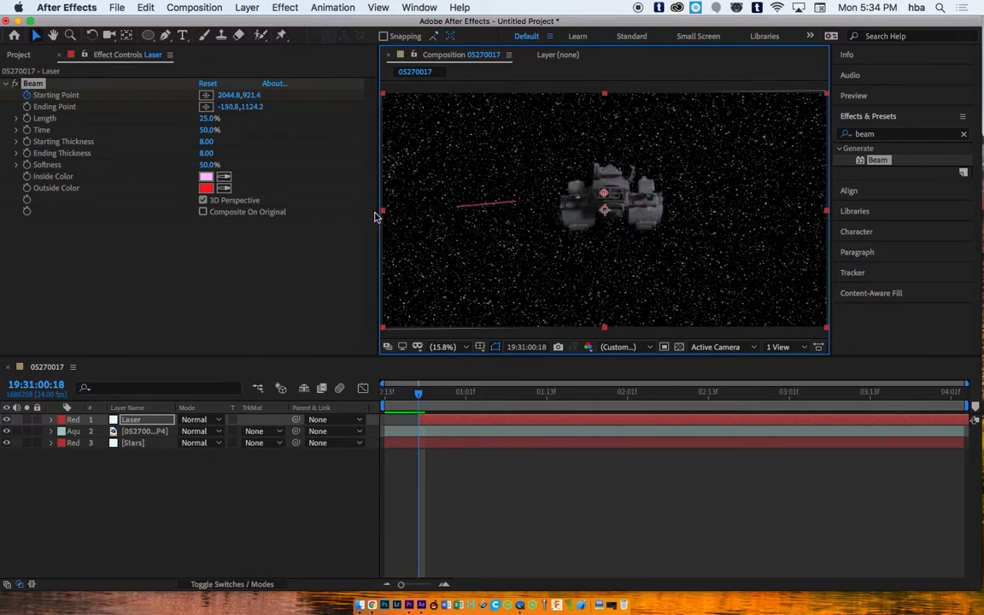
{"action": "left_click", "coordinate": [442, 347]}
{"action": "left_click", "coordinate": [473, 426]}
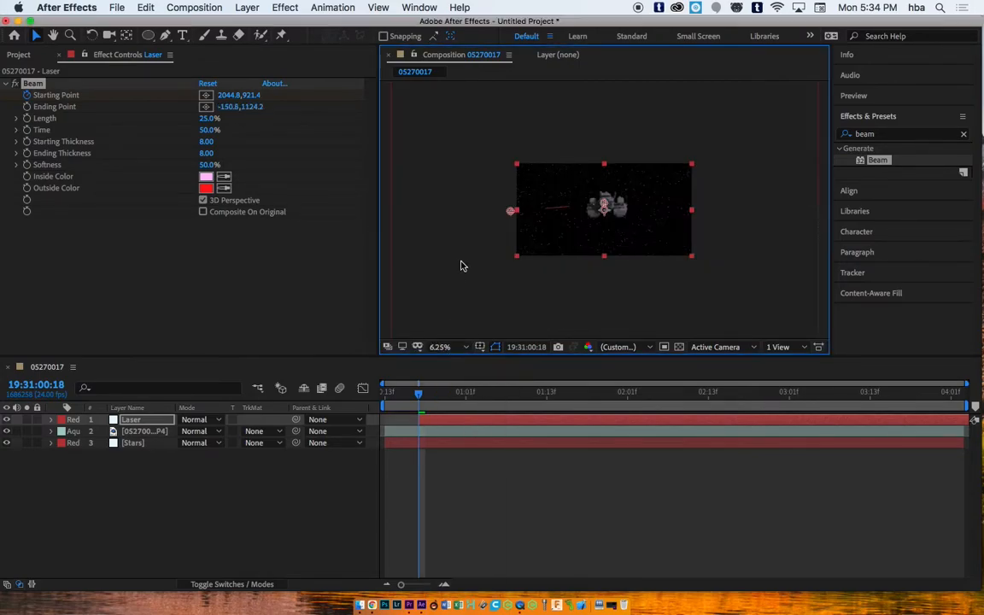
{"action": "left_click_drag", "start_coordinate": [507, 214], "coordinate": [503, 219]}
{"action": "left_click", "coordinate": [441, 347]}
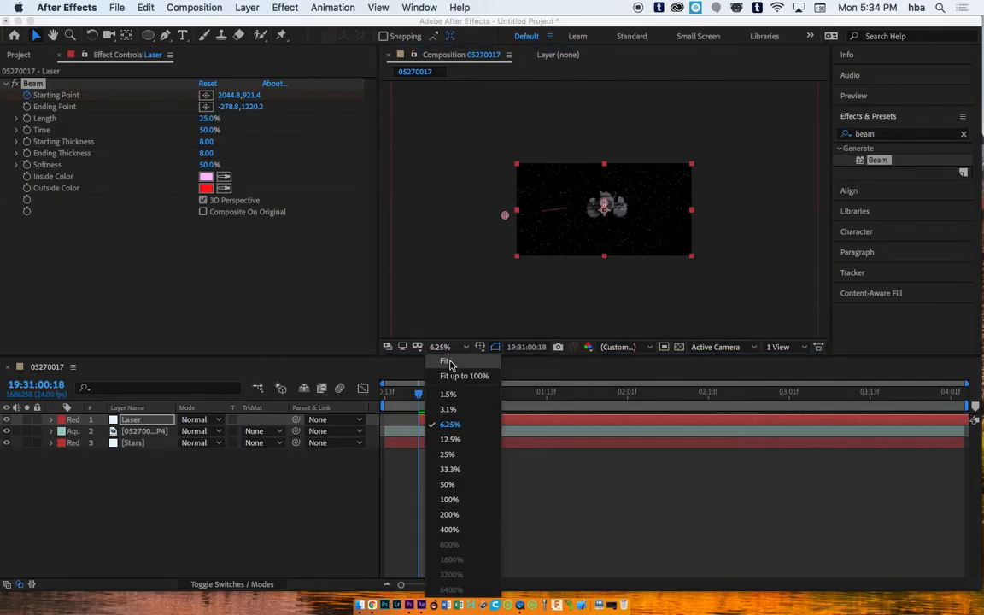
{"action": "left_click", "coordinate": [446, 362]}
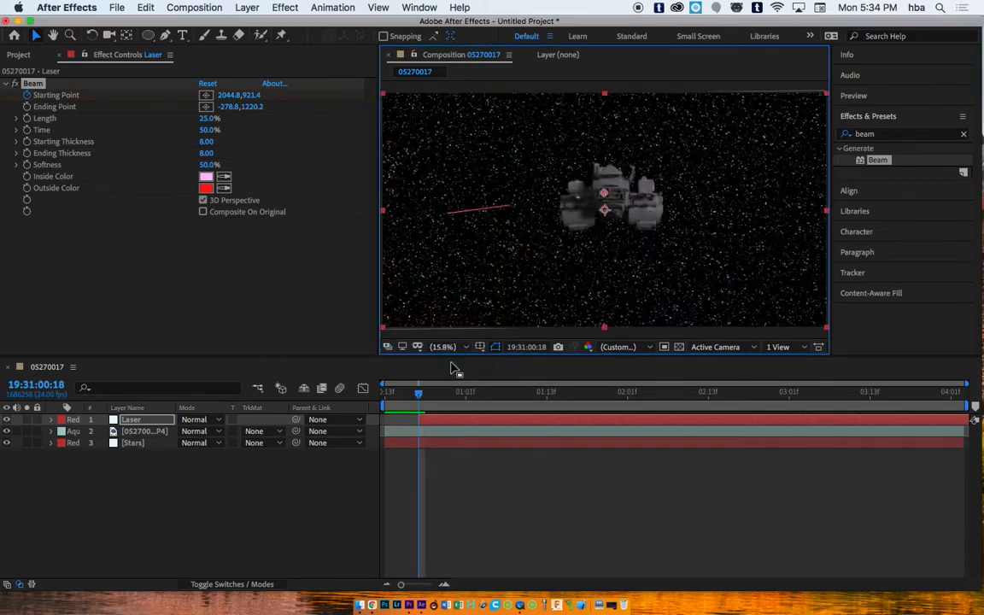
- Set the beam's Starting Thickness to 10.00 and Ending Thickness to 25.80, and keyframe its Time at 0% at 19:31:00:18
{"action": "left_click_drag", "start_coordinate": [209, 143], "coordinate": [299, 144]}
{"action": "left_click", "coordinate": [208, 154]}
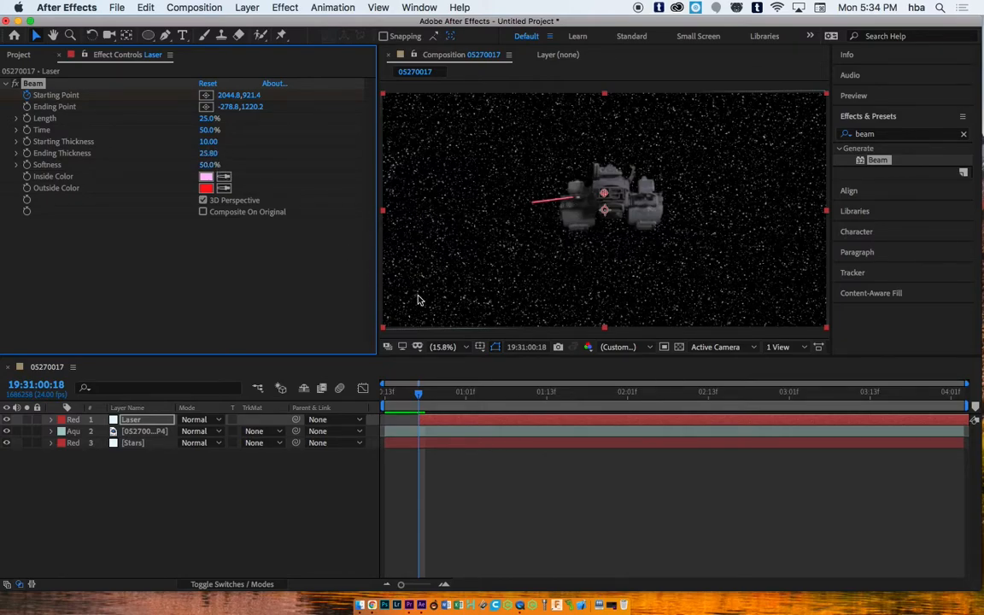
{"action": "left_click_drag", "start_coordinate": [208, 130], "coordinate": [129, 140]}
{"action": "left_click_drag", "start_coordinate": [204, 130], "coordinate": [135, 130]}
- At 19:31:01:04, keyframe the beam's Starting Point at about 2034.8, 931.4 to follow the ship, and check its motion from 19:31:00:18
{"action": "left_click_drag", "start_coordinate": [421, 398], "coordinate": [460, 395]}
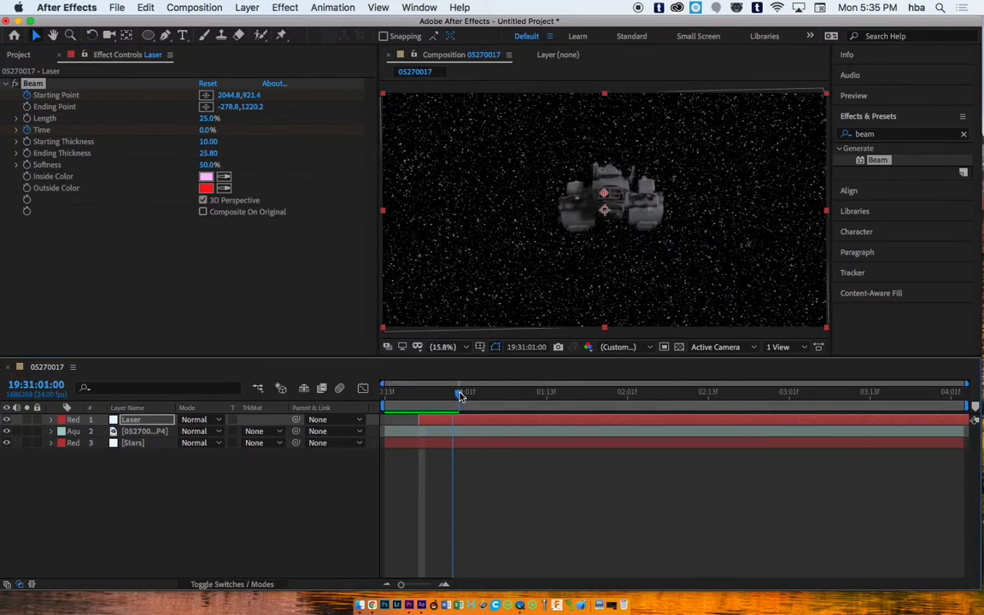
{"action": "left_click", "coordinate": [458, 348]}
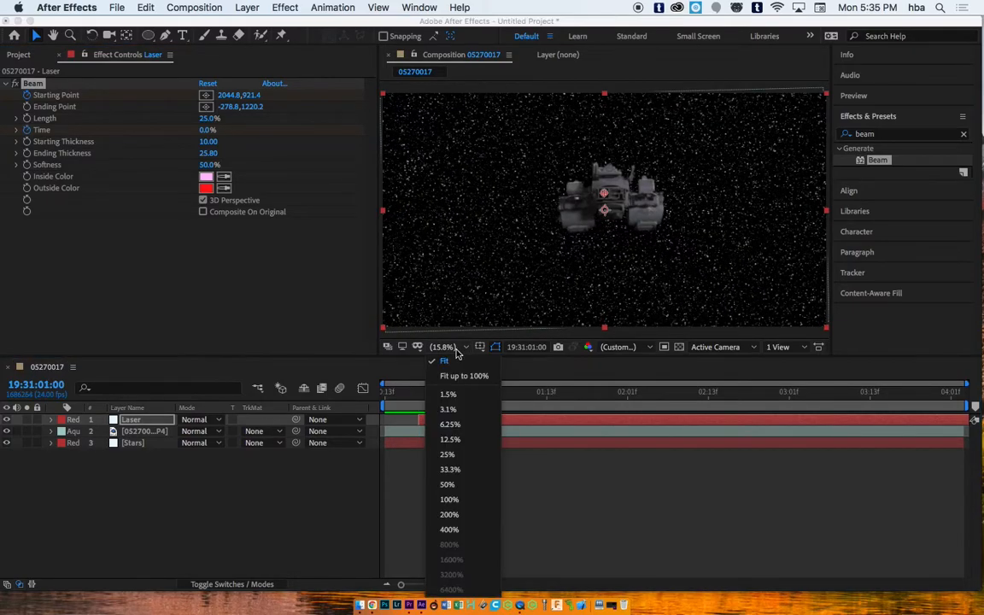
{"action": "left_click", "coordinate": [479, 502]}
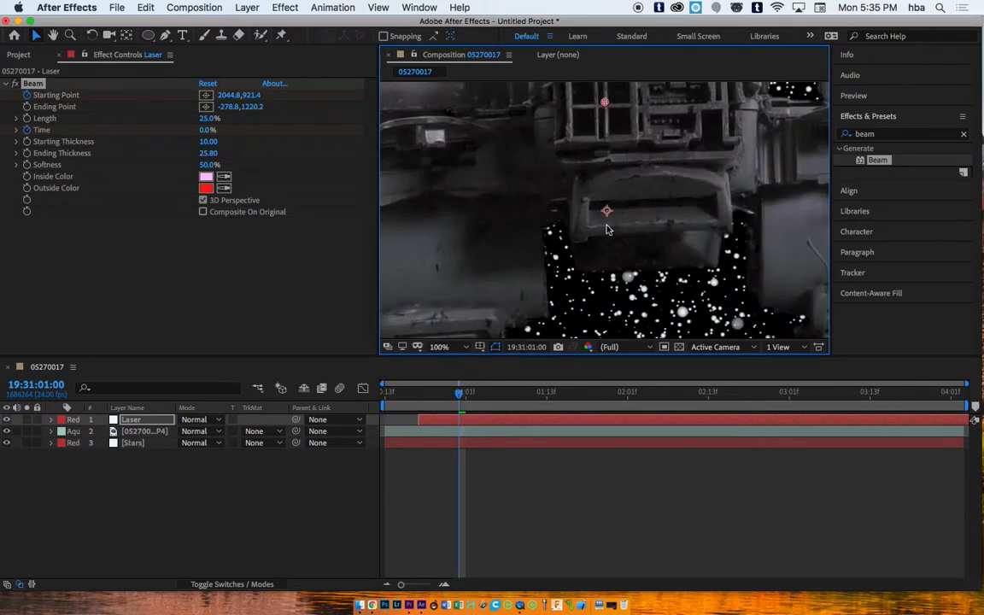
{"action": "left_click_drag", "start_coordinate": [465, 393], "coordinate": [490, 392]}
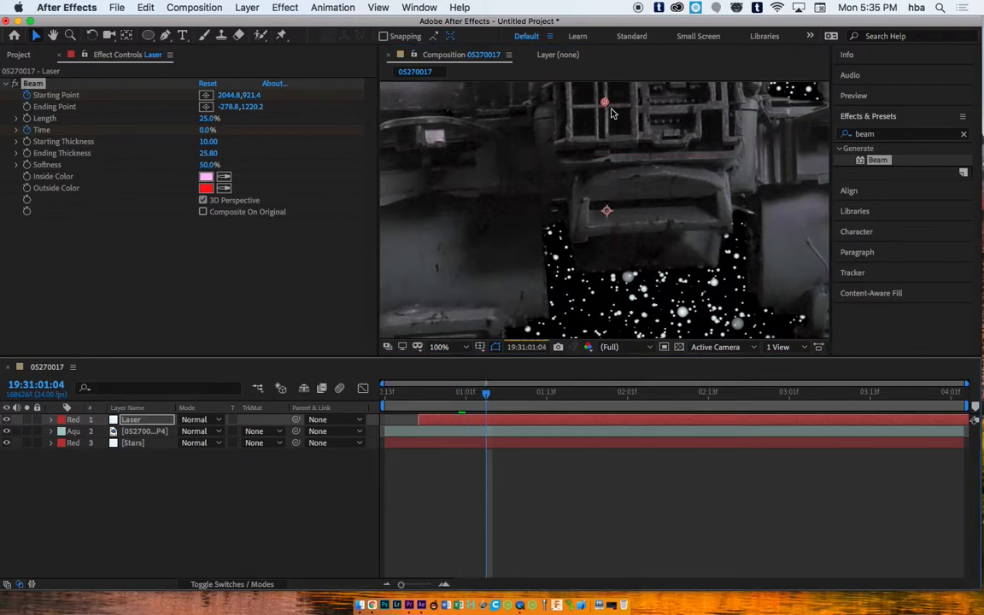
{"action": "left_click_drag", "start_coordinate": [606, 105], "coordinate": [600, 111]}
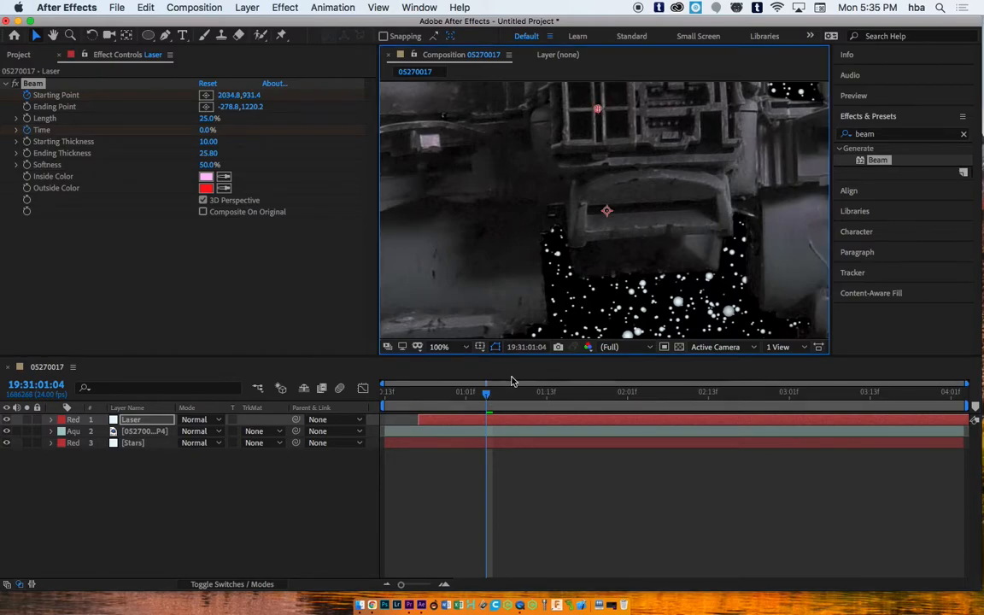
{"action": "left_click", "coordinate": [425, 393]}
{"action": "mouse_move", "coordinate": [417, 396]}
{"action": "left_mouse_down"}
{"action": "mouse_move", "coordinate": [375, 399]}
{"action": "mouse_move", "coordinate": [419, 396]}
{"action": "left_mouse_up"}
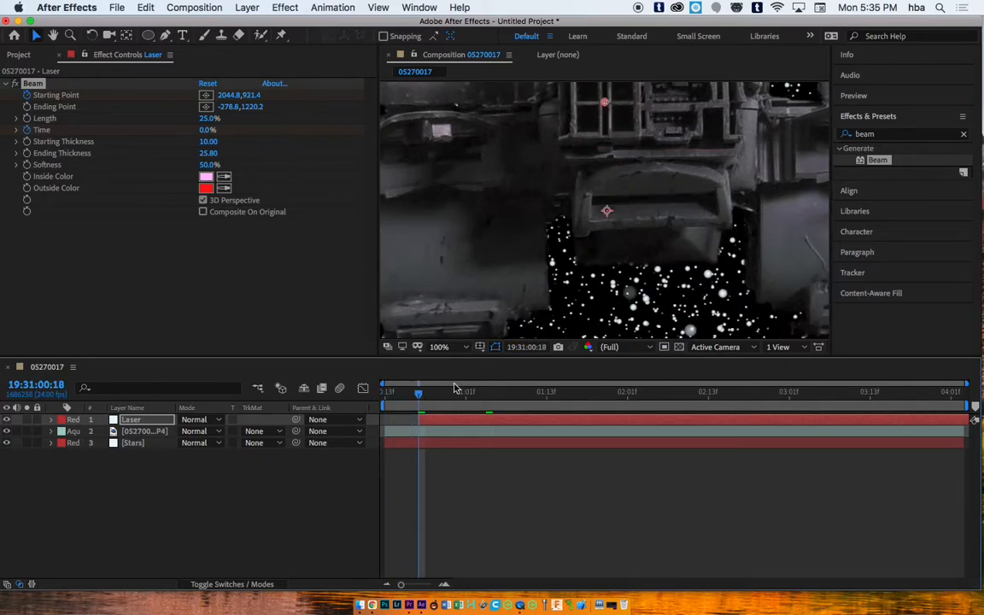
{"action": "left_click_drag", "start_coordinate": [419, 395], "coordinate": [488, 391]}
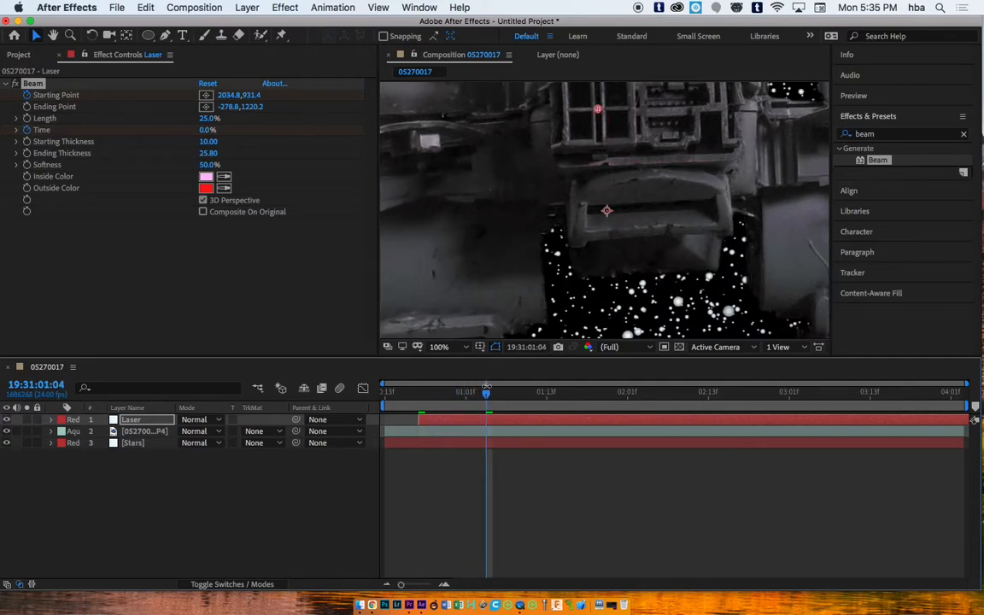
- Expand the Laser layer's Beam properties in the timeline, keyframe Time at 100% at 19:31:01:04, and scrub through the shot
{"action": "left_click", "coordinate": [52, 419]}
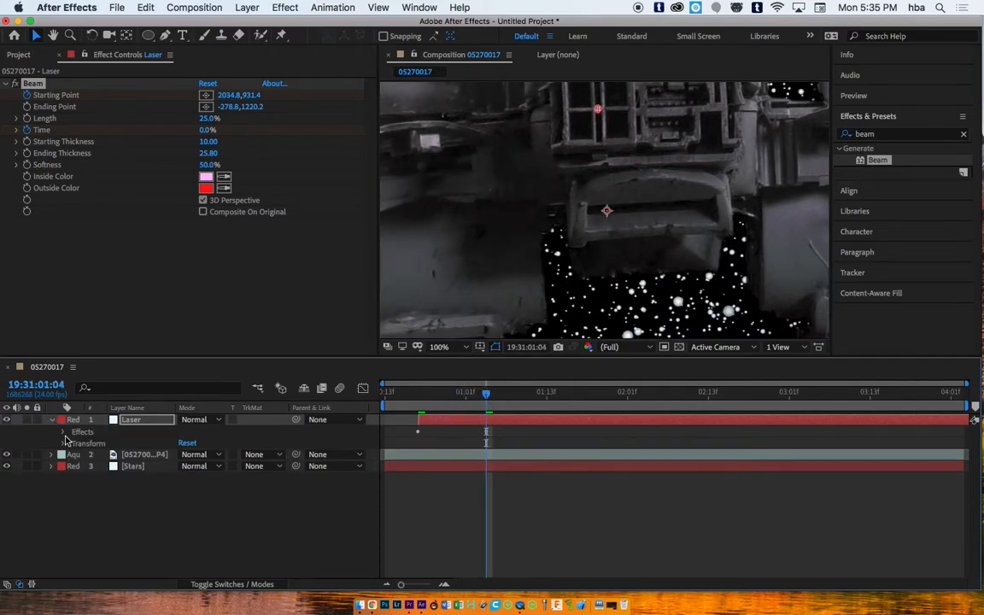
{"action": "left_click", "coordinate": [63, 432]}
{"action": "left_click", "coordinate": [74, 444]}
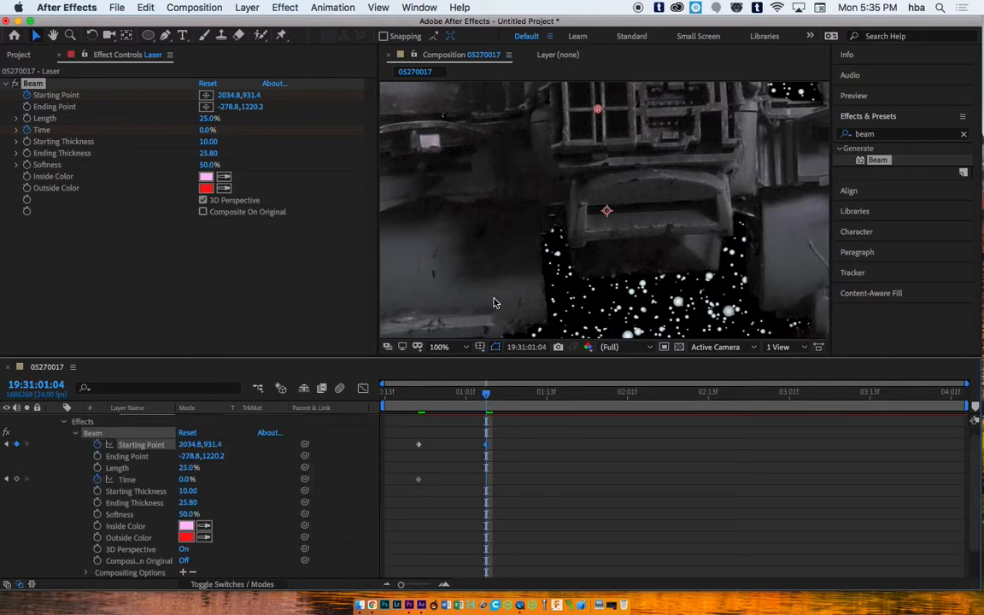
{"action": "left_click_drag", "start_coordinate": [486, 394], "coordinate": [419, 396]}
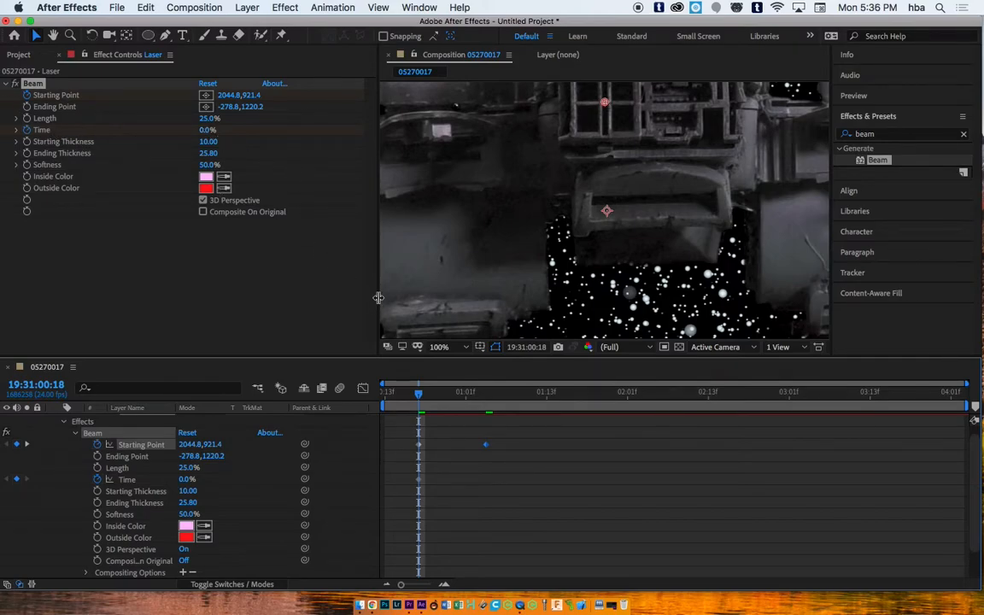
{"action": "left_click", "coordinate": [439, 347]}
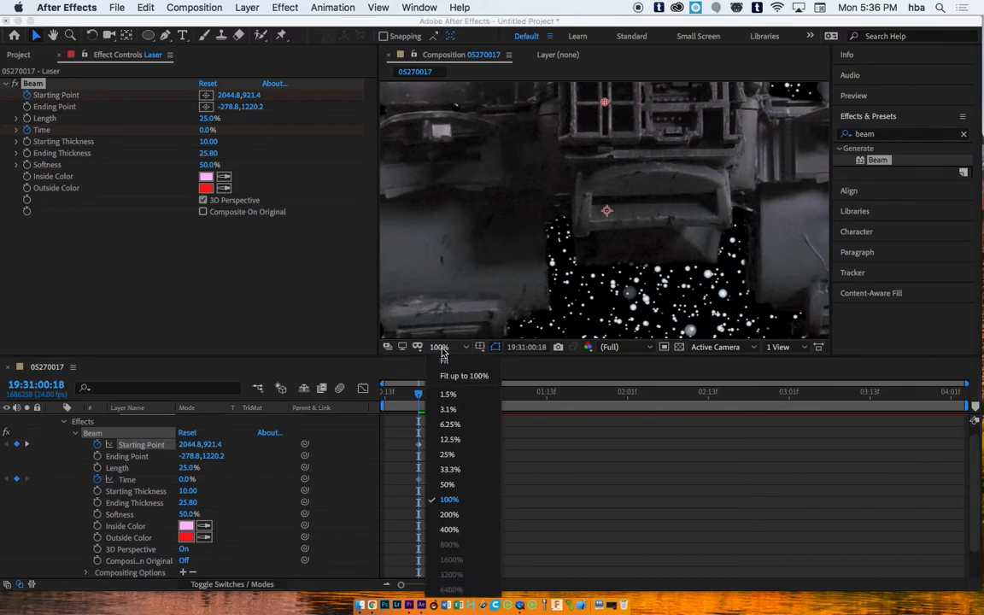
{"action": "left_click", "coordinate": [475, 376]}
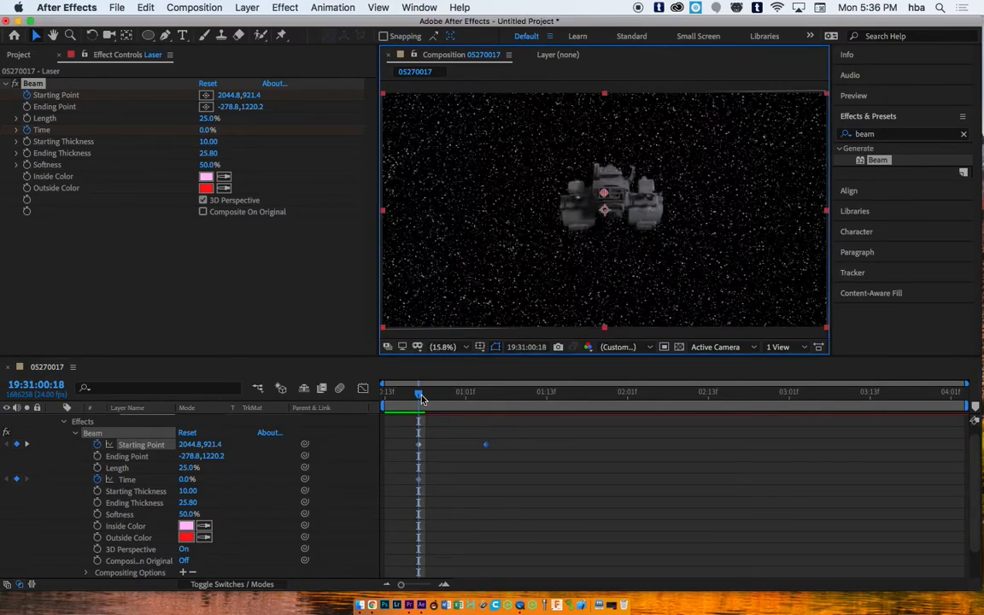
{"action": "left_click_drag", "start_coordinate": [419, 394], "coordinate": [487, 394]}
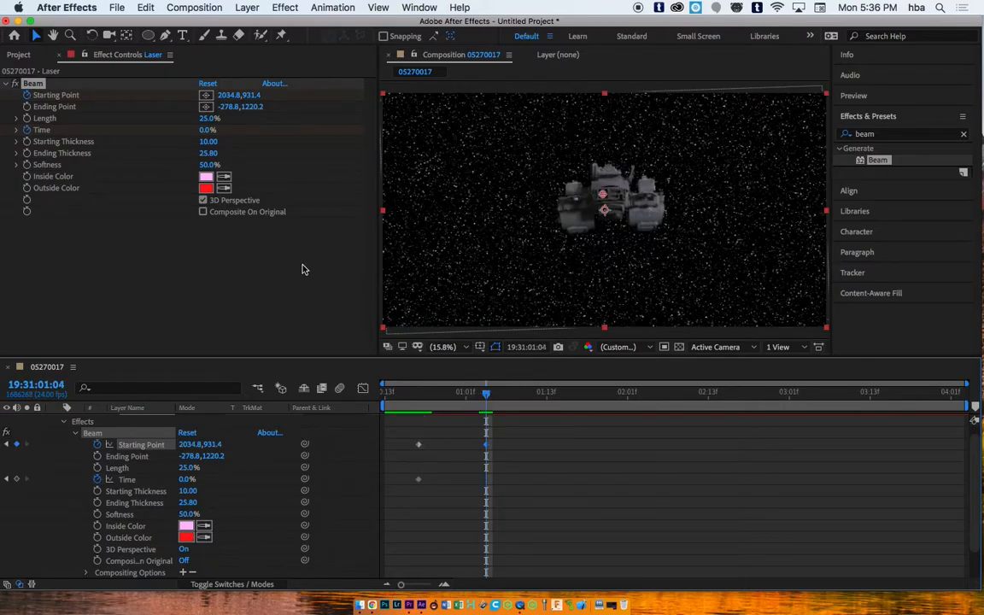
{"action": "left_click_drag", "start_coordinate": [209, 130], "coordinate": [297, 137]}
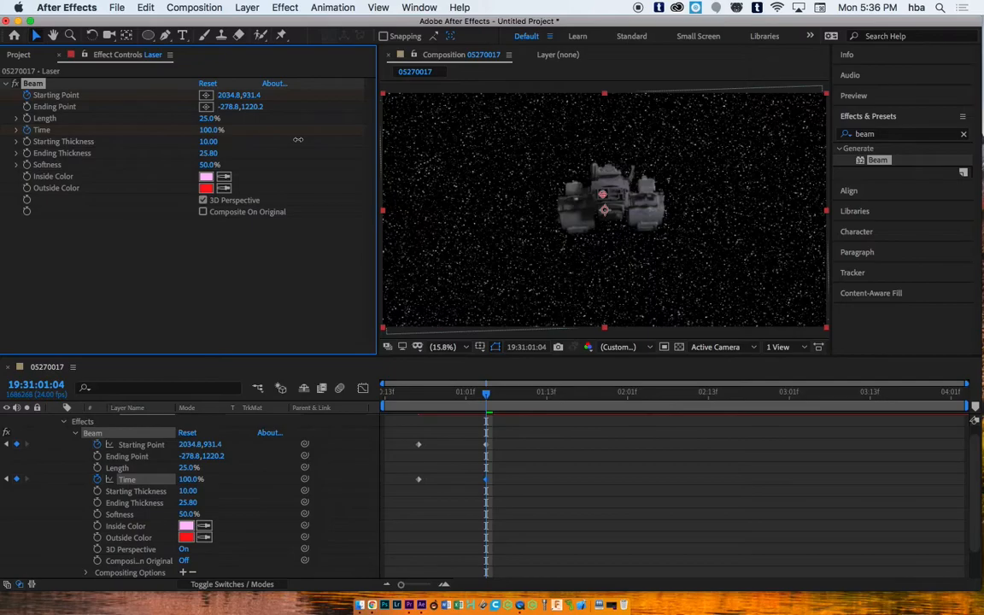
{"action": "left_click", "coordinate": [442, 394]}
{"action": "left_click_drag", "start_coordinate": [442, 395], "coordinate": [486, 364]}
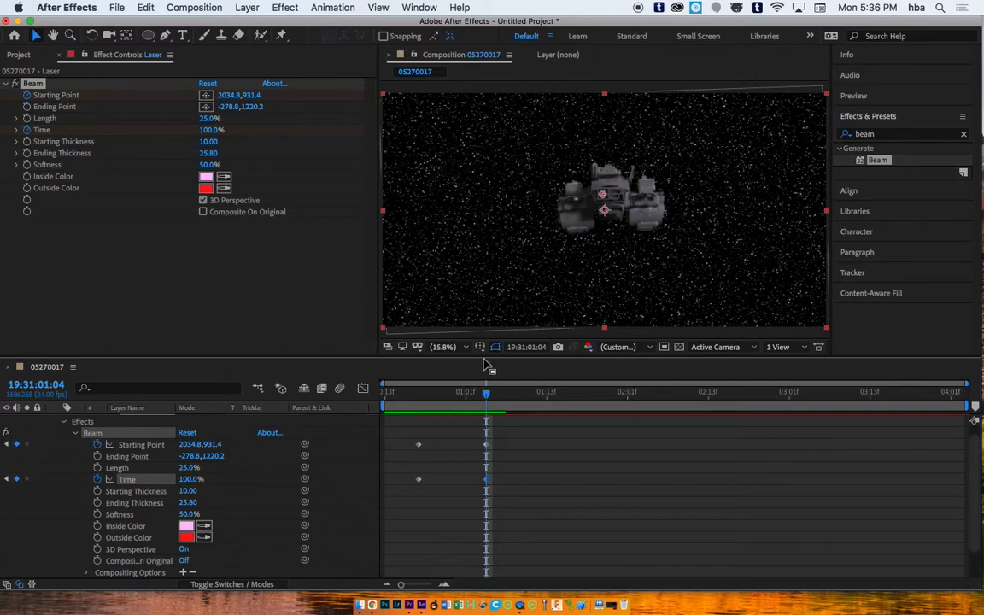
- Move the beam's Ending Point outside the frame's lower-left corner to about -198.8, 1940.2, and preview the laser shot
{"action": "left_click", "coordinate": [443, 347]}
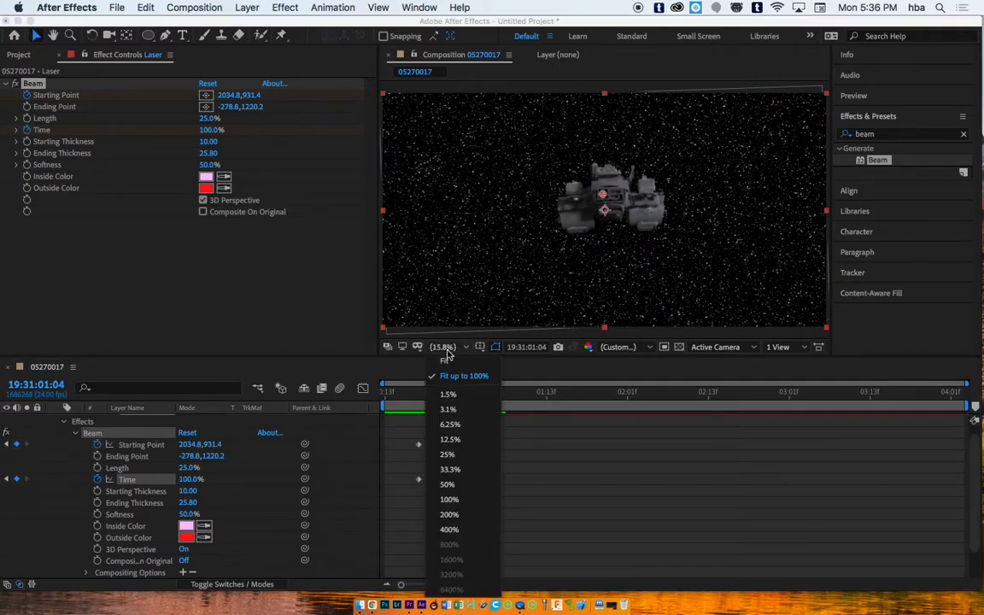
{"action": "left_click", "coordinate": [451, 425]}
{"action": "left_click_drag", "start_coordinate": [505, 214], "coordinate": [511, 250]}
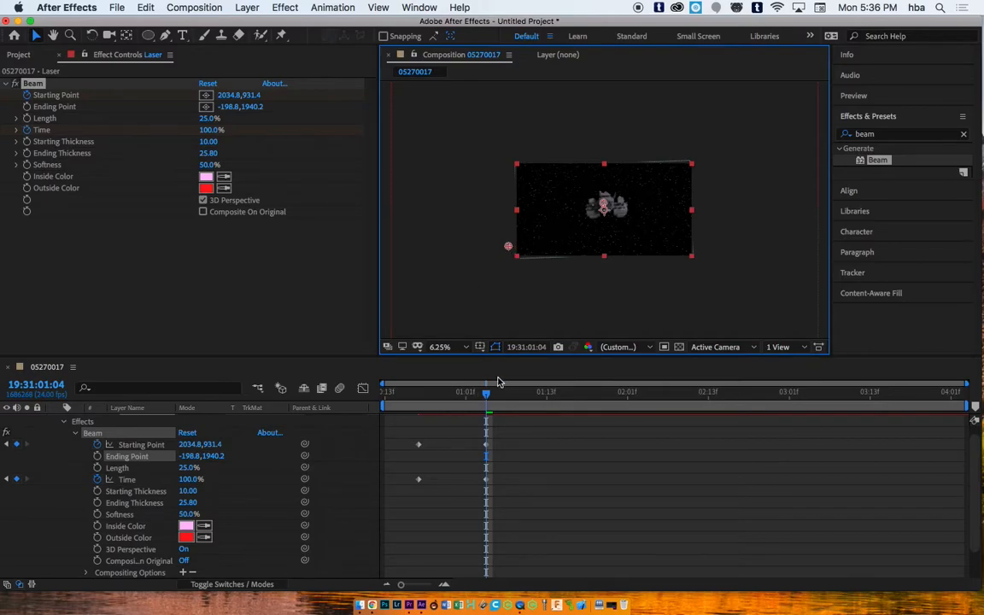
{"action": "left_click", "coordinate": [441, 347]}
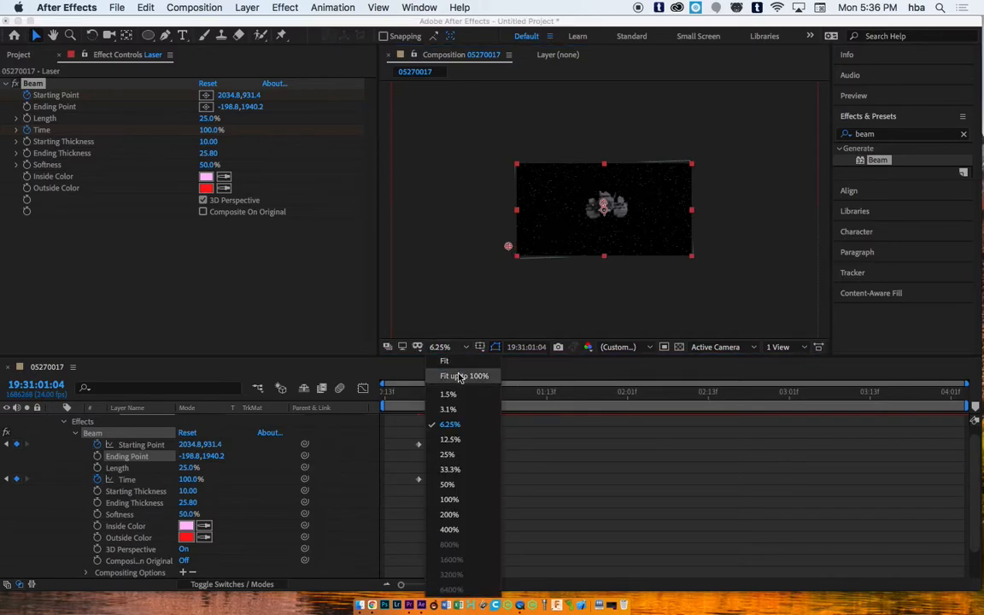
{"action": "left_click", "coordinate": [460, 377]}
{"action": "left_click", "coordinate": [407, 392]}
{"action": "key", "text": "space"}
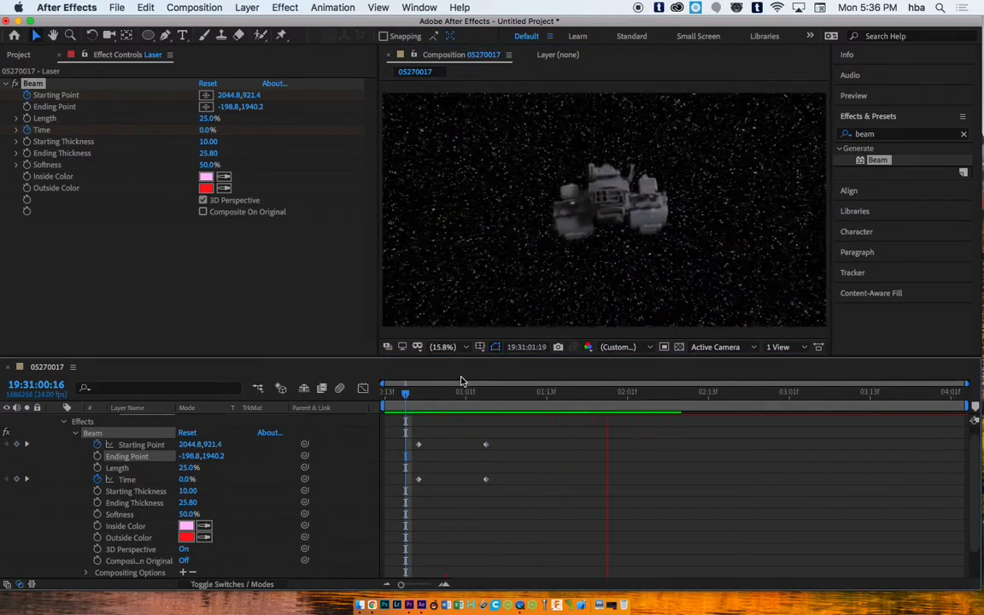
{"action": "left_click_drag", "start_coordinate": [406, 394], "coordinate": [357, 411]}
{"action": "key", "text": "space"}
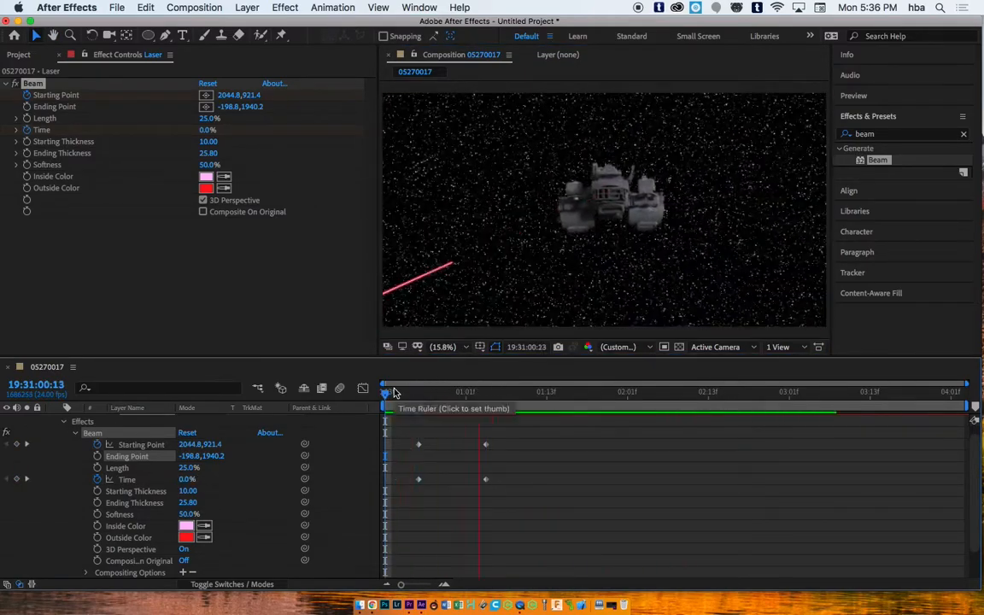
- Speed up the laser by moving the 100% Time keyframe to 19:31:00:23, and play back the shot
{"action": "left_click_drag", "start_coordinate": [532, 397], "coordinate": [453, 391]}
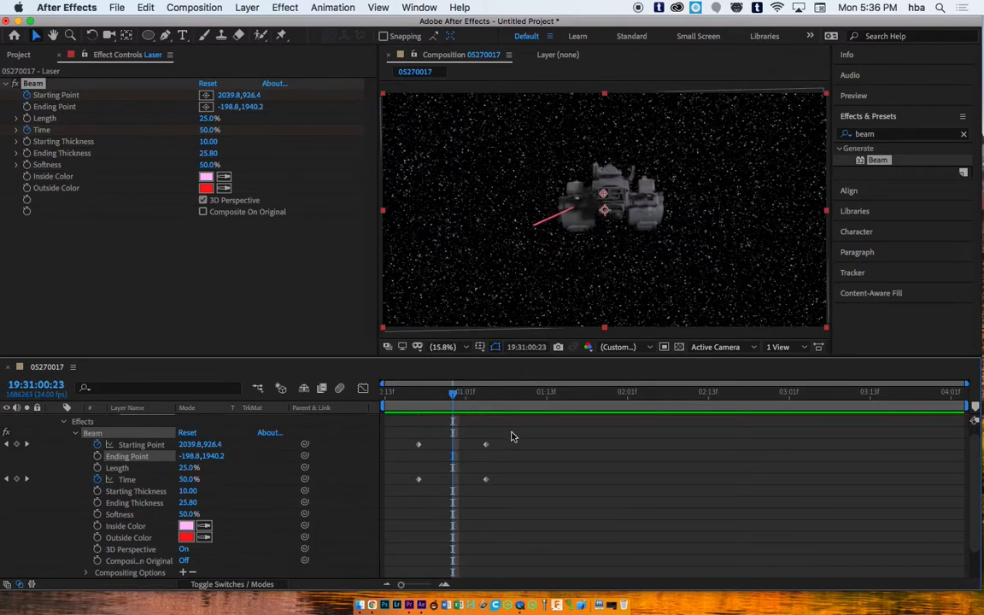
{"action": "left_click", "coordinate": [512, 436]}
{"action": "left_click_drag", "start_coordinate": [484, 484], "coordinate": [453, 485]}
{"action": "left_click_drag", "start_coordinate": [453, 393], "coordinate": [387, 411]}
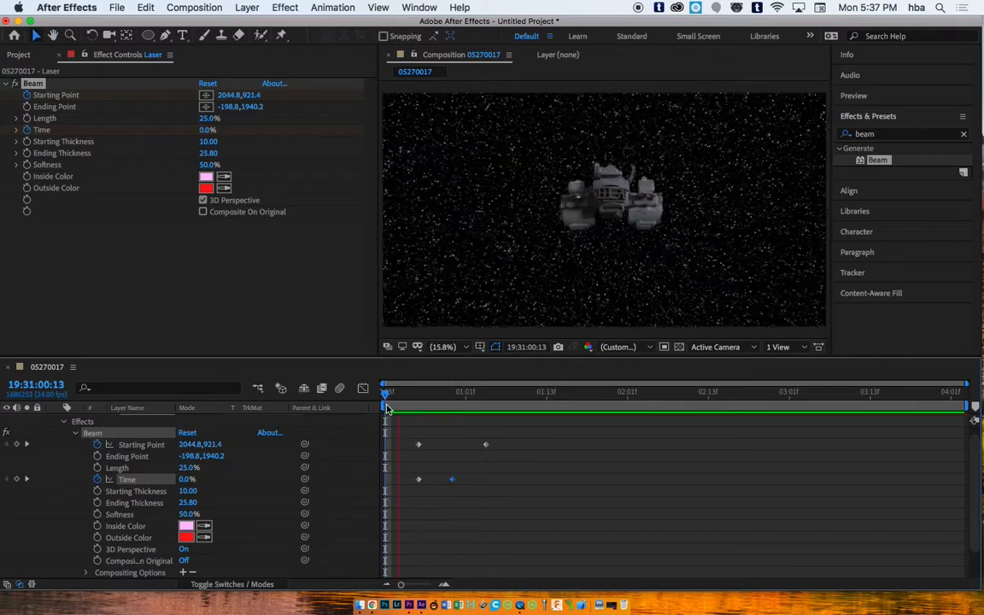
{"action": "mouse_move", "coordinate": [389, 399]}
{"action": "left_mouse_down"}
{"action": "mouse_move", "coordinate": [485, 393]}
{"action": "mouse_move", "coordinate": [401, 399]}
{"action": "left_mouse_up"}
{"action": "key", "text": "space"}
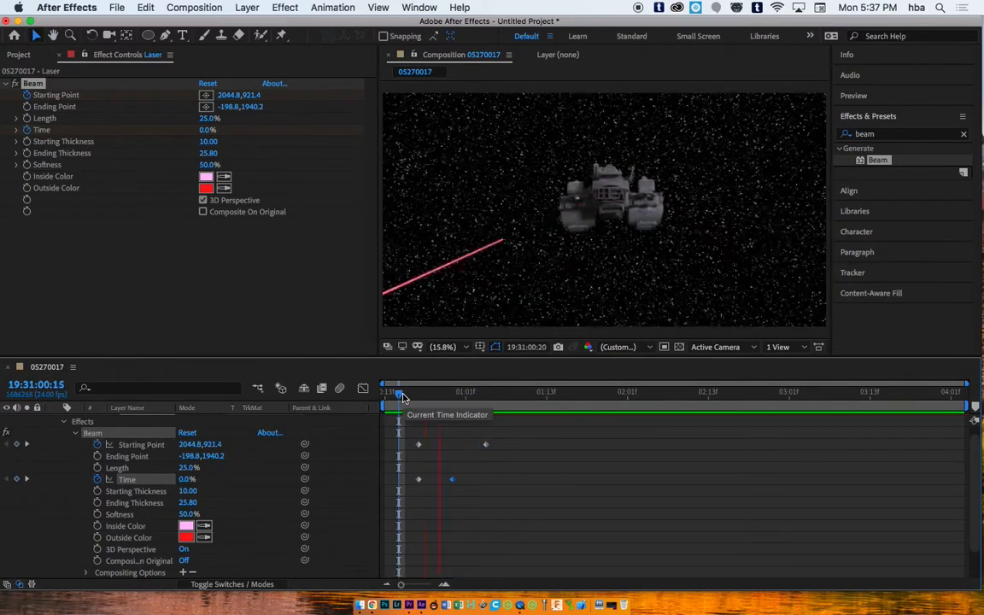
{"action": "left_click_drag", "start_coordinate": [471, 393], "coordinate": [405, 405]}
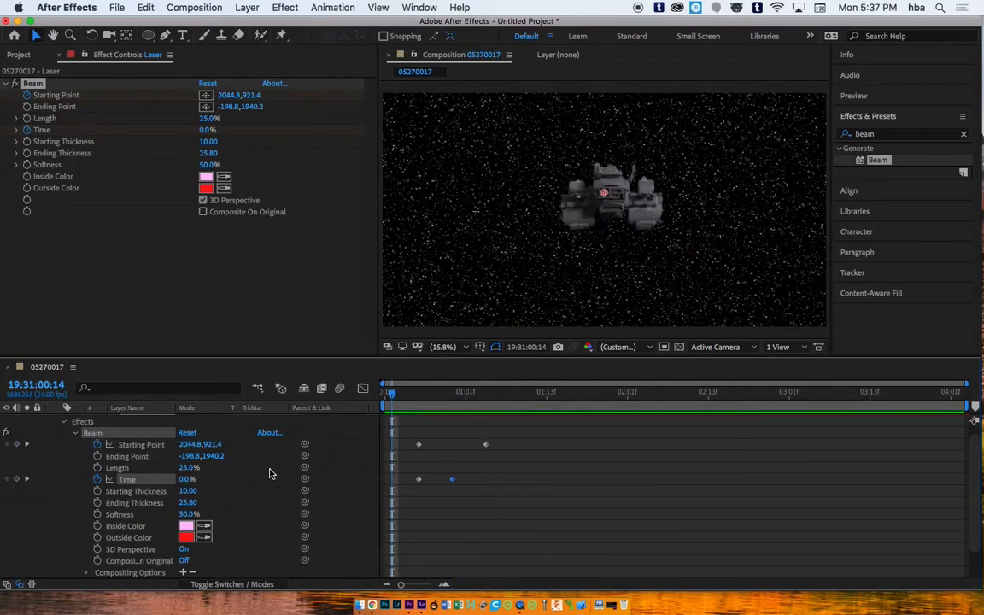
- Split the Laser layer at 19:31:01:05, delete the part after the split, and scrub back to the beginning
{"action": "scroll", "coordinate": [974, 504], "scroll_direction": "up", "scroll_amount": 1}
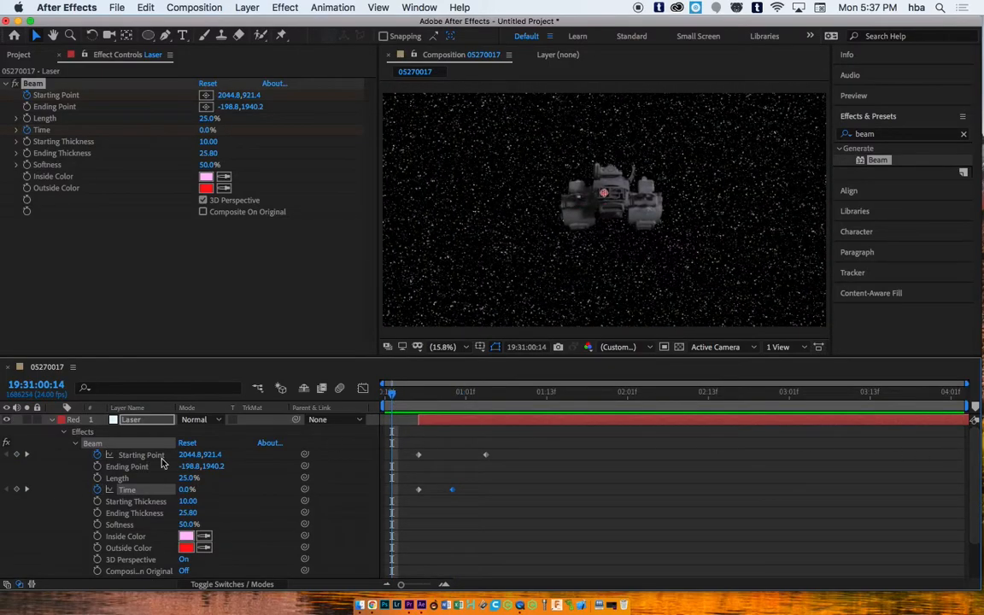
{"action": "left_click", "coordinate": [51, 420]}
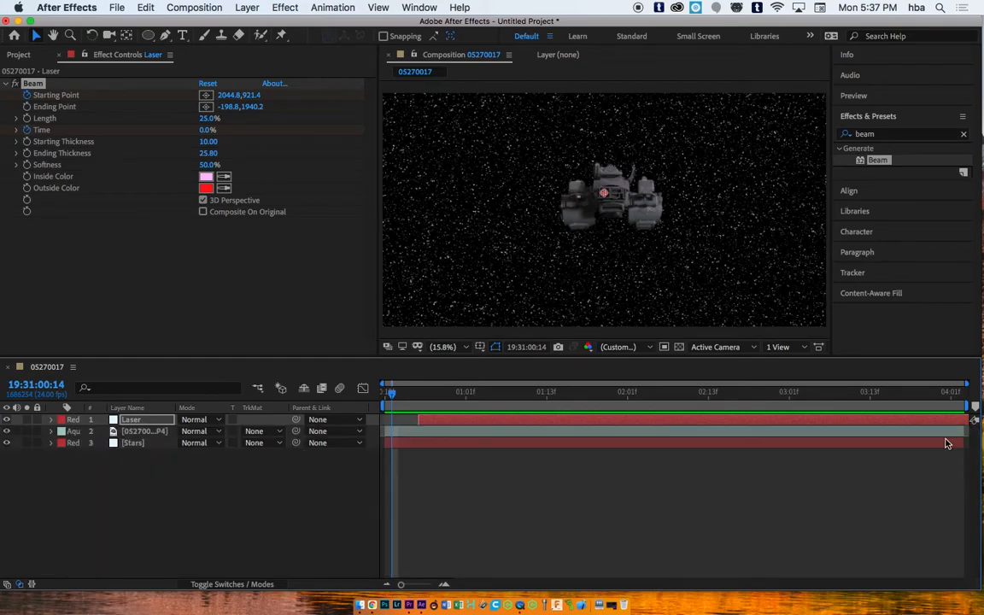
{"action": "left_click", "coordinate": [53, 421]}
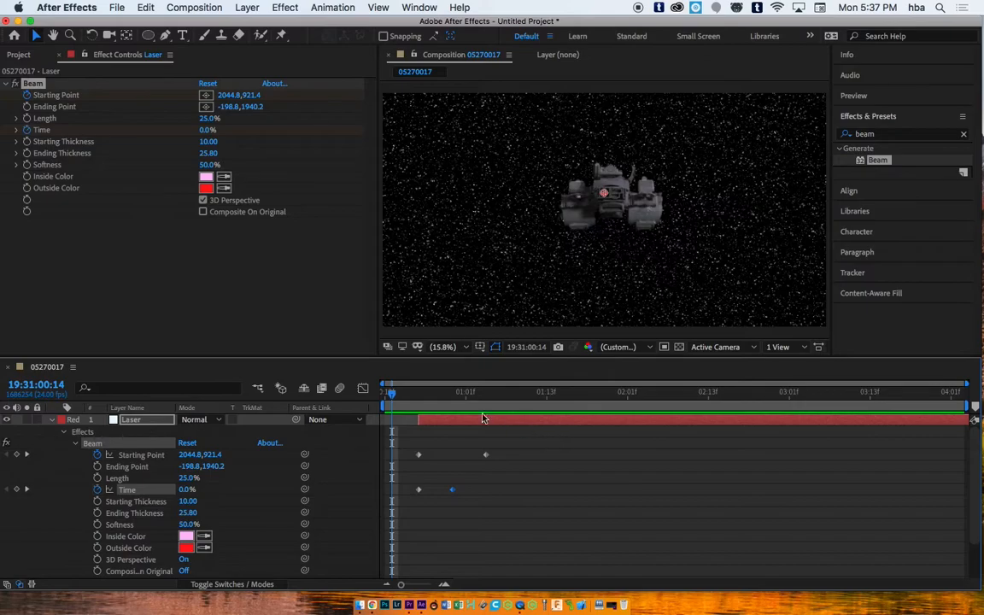
{"action": "left_click", "coordinate": [419, 393]}
{"action": "left_click_drag", "start_coordinate": [432, 398], "coordinate": [493, 396]}
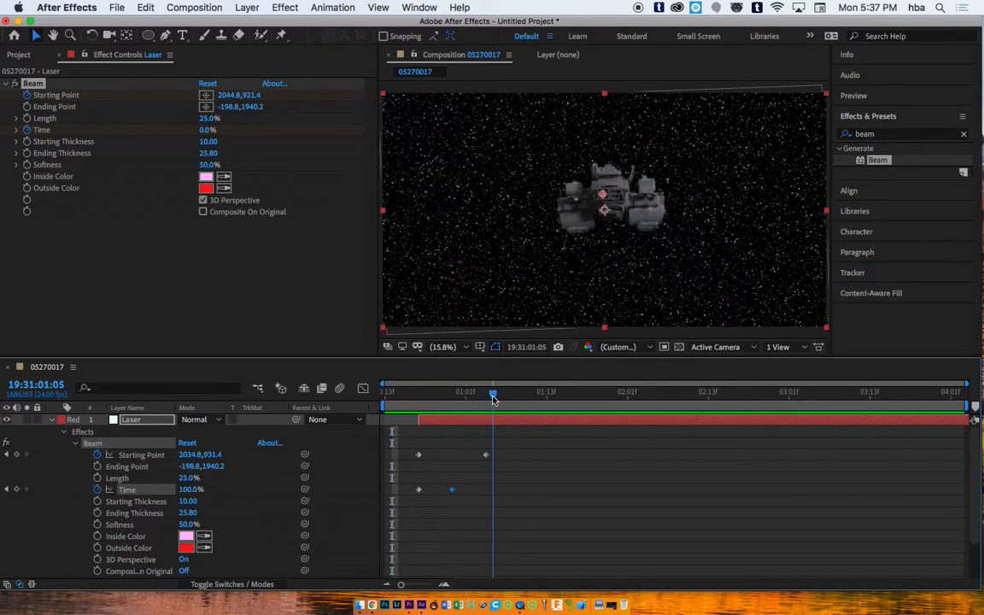
{"action": "left_click", "coordinate": [144, 8]}
{"action": "left_click", "coordinate": [168, 182]}
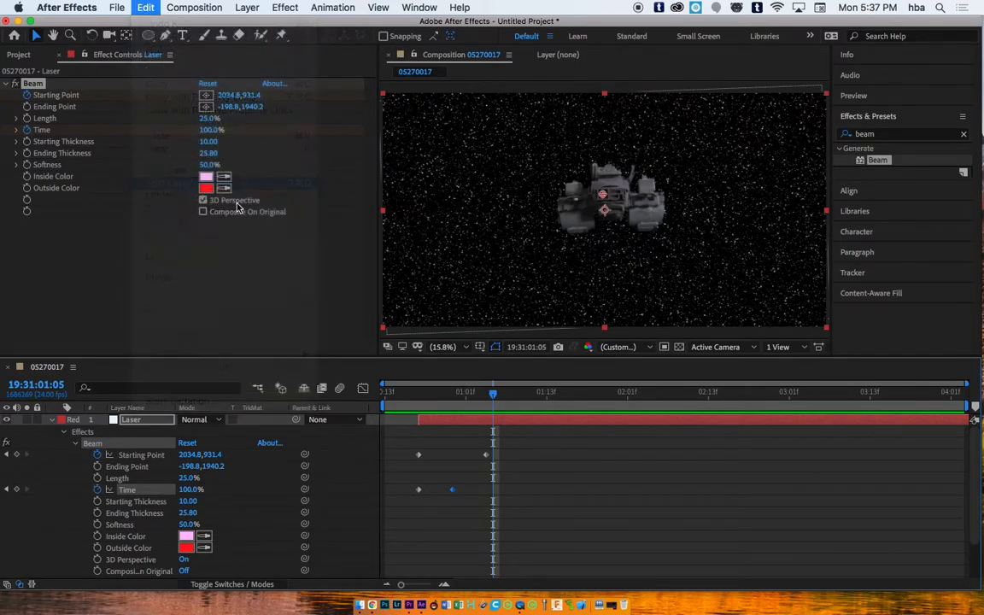
{"action": "key", "text": "Delete"}
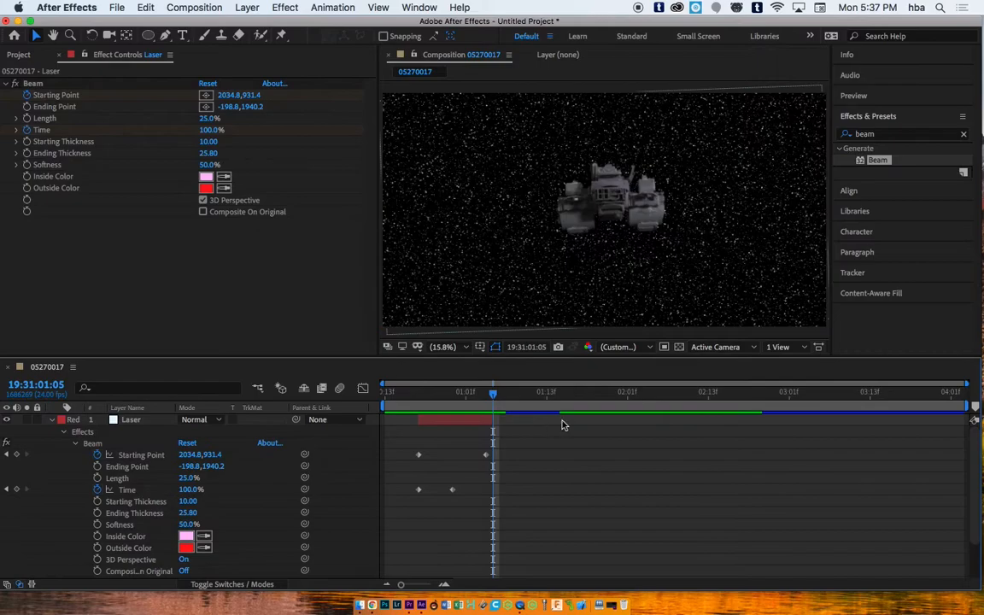
{"action": "left_click", "coordinate": [403, 405]}
{"action": "left_click_drag", "start_coordinate": [403, 406], "coordinate": [385, 407]}
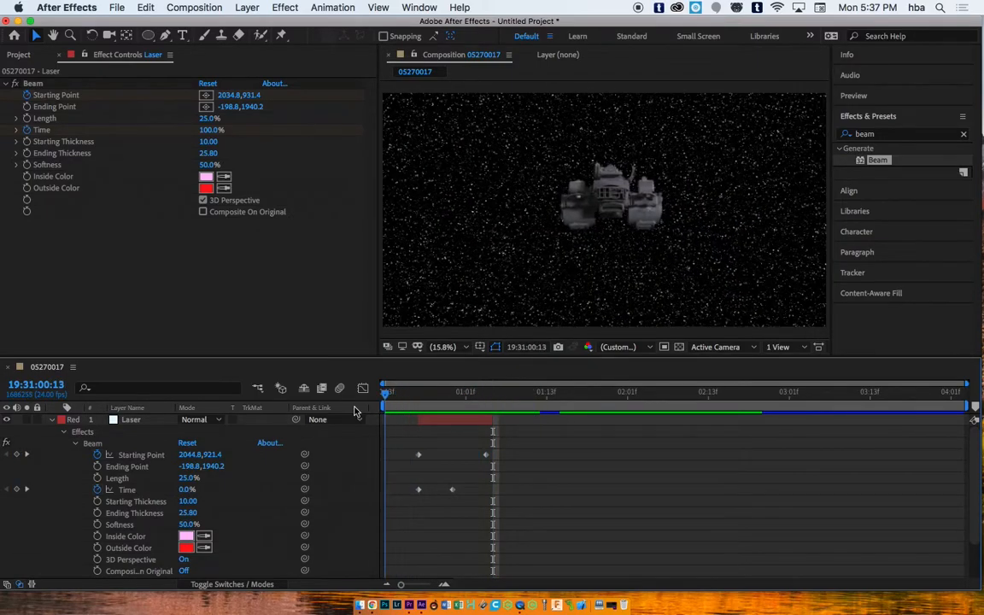
- Collapse the Laser layer and, at 19:31:00:18, create a black 4096 x 2160 px solid named Flash
{"action": "left_click", "coordinate": [52, 421]}
{"action": "mouse_move", "coordinate": [418, 405]}
{"action": "left_mouse_down"}
{"action": "mouse_move", "coordinate": [444, 404]}
{"action": "mouse_move", "coordinate": [419, 396]}
{"action": "left_mouse_up"}
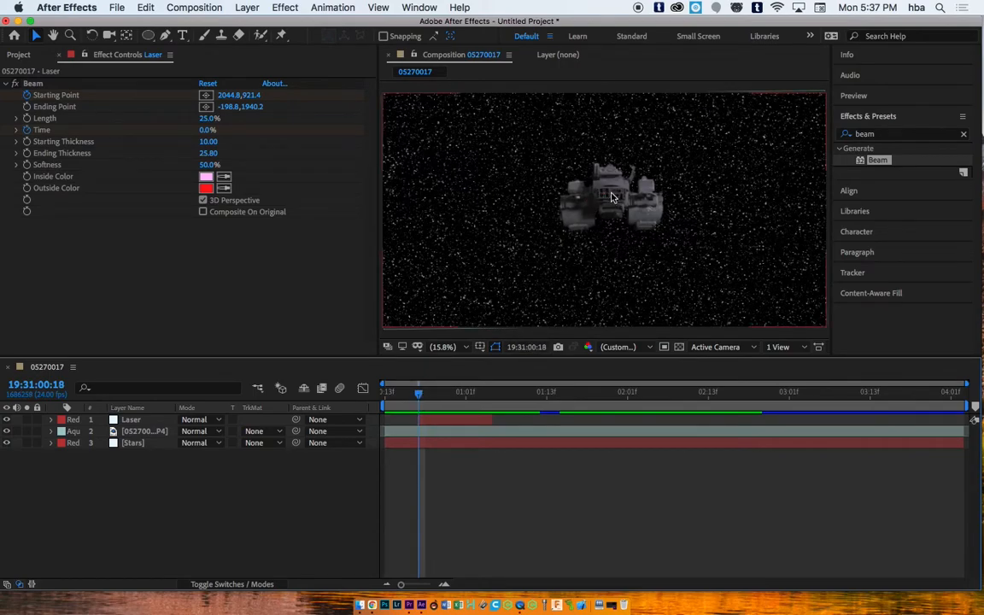
{"action": "left_click", "coordinate": [241, 6]}
{"action": "mouse_move", "coordinate": [257, 24]}
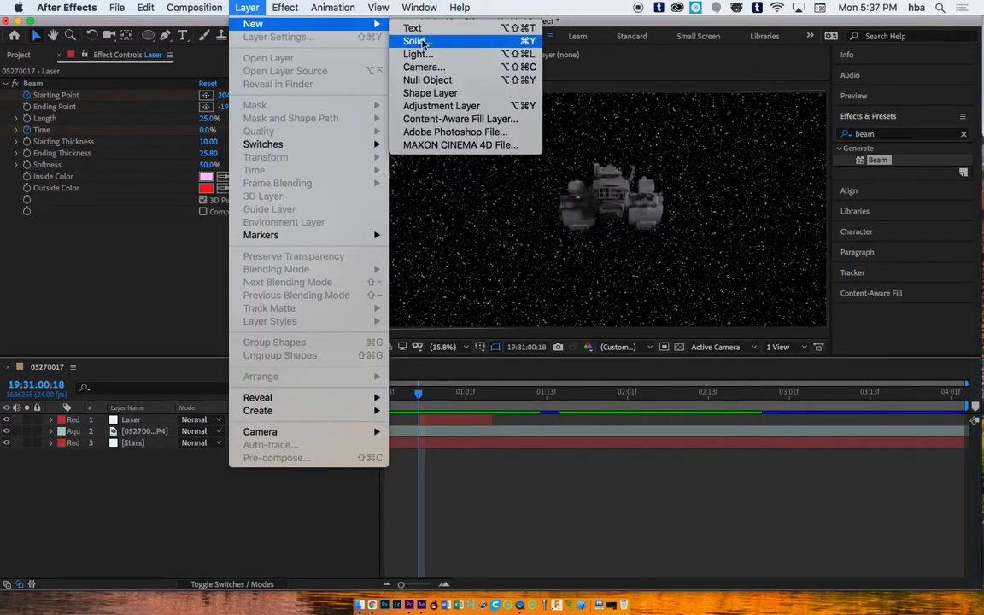
{"action": "left_click", "coordinate": [419, 41]}
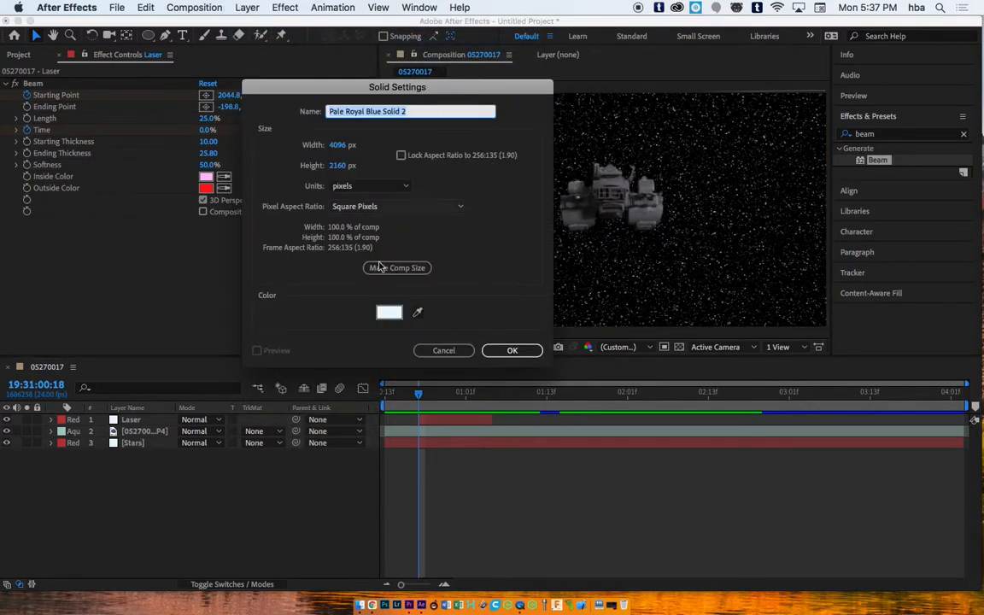
{"action": "left_click", "coordinate": [389, 313]}
{"action": "left_click_drag", "start_coordinate": [387, 313], "coordinate": [192, 377]}
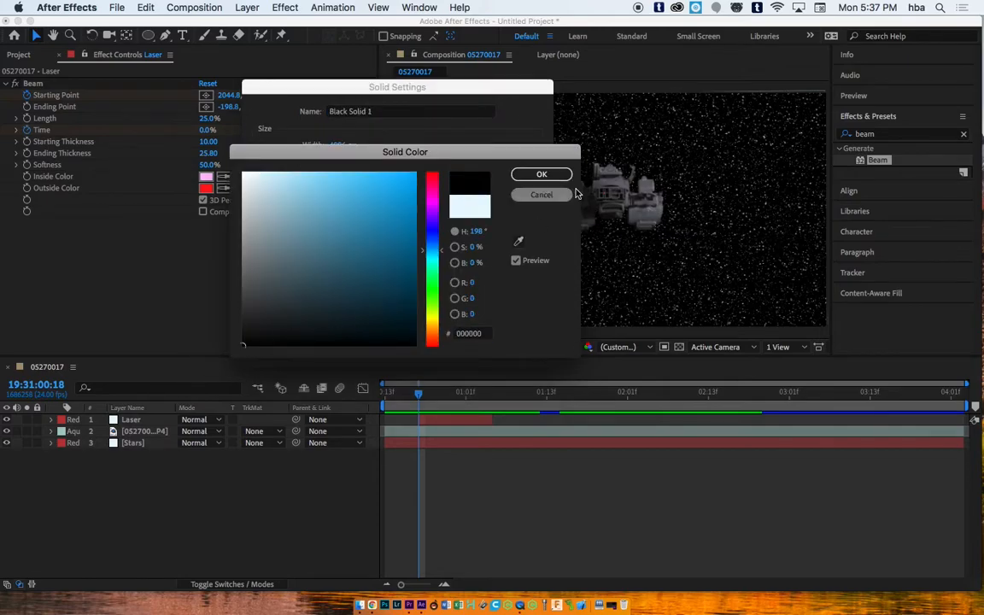
{"action": "left_click", "coordinate": [541, 175]}
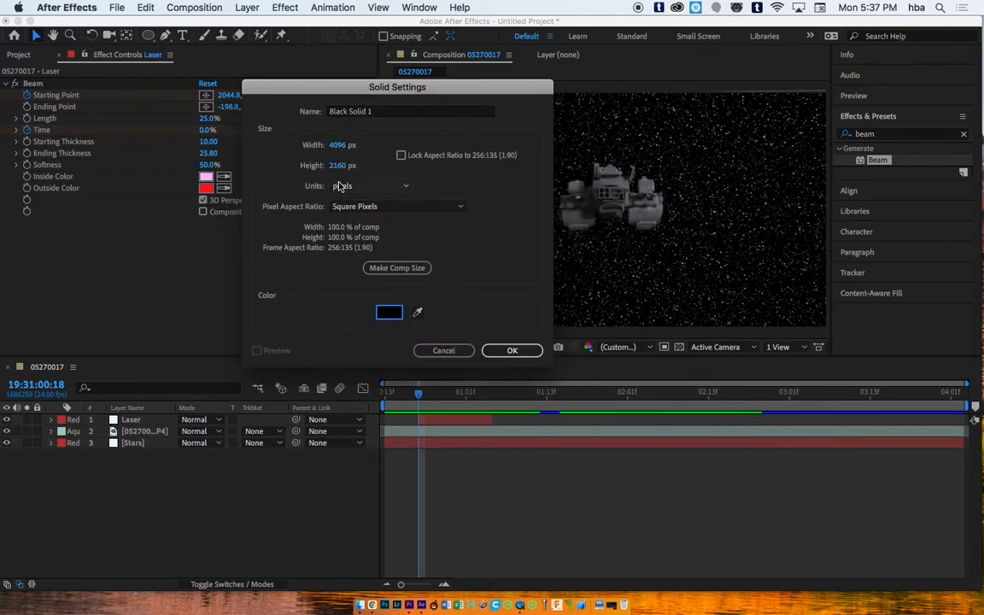
{"action": "left_click", "coordinate": [342, 111]}
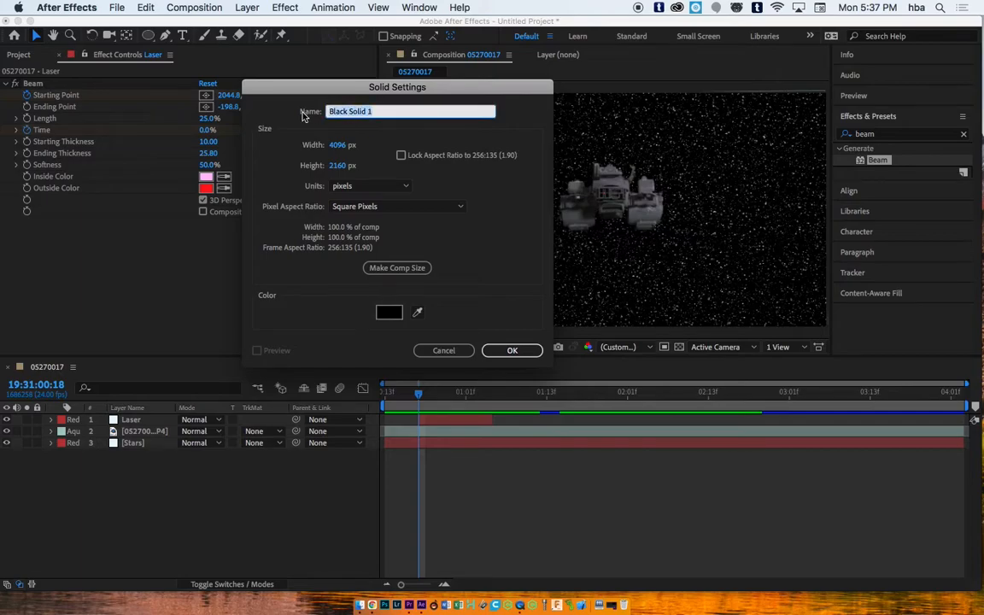
{"action": "type", "text": "Flasj"}
{"action": "key", "text": "BackSpace"}
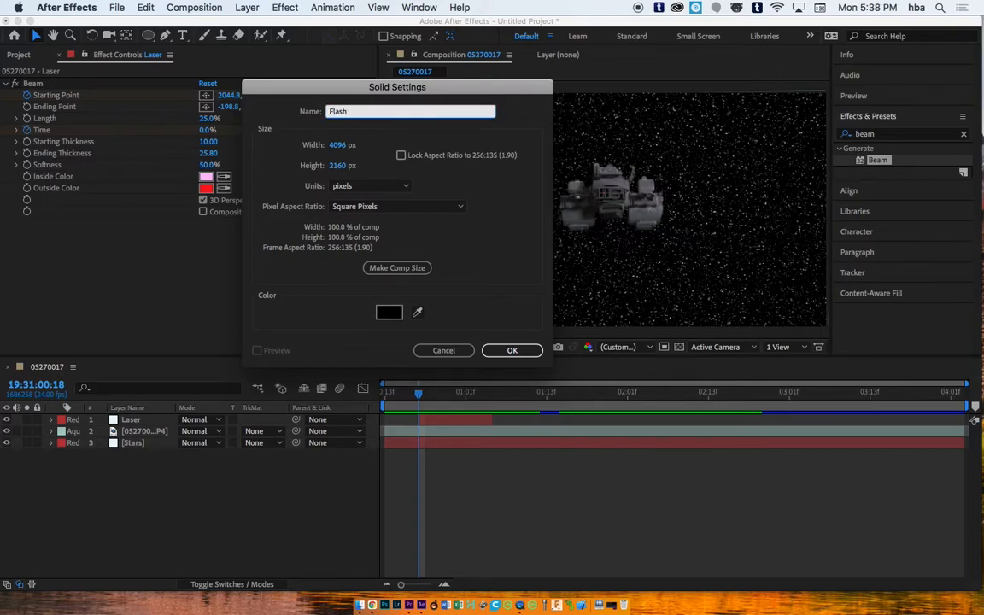
{"action": "left_click", "coordinate": [506, 350]}
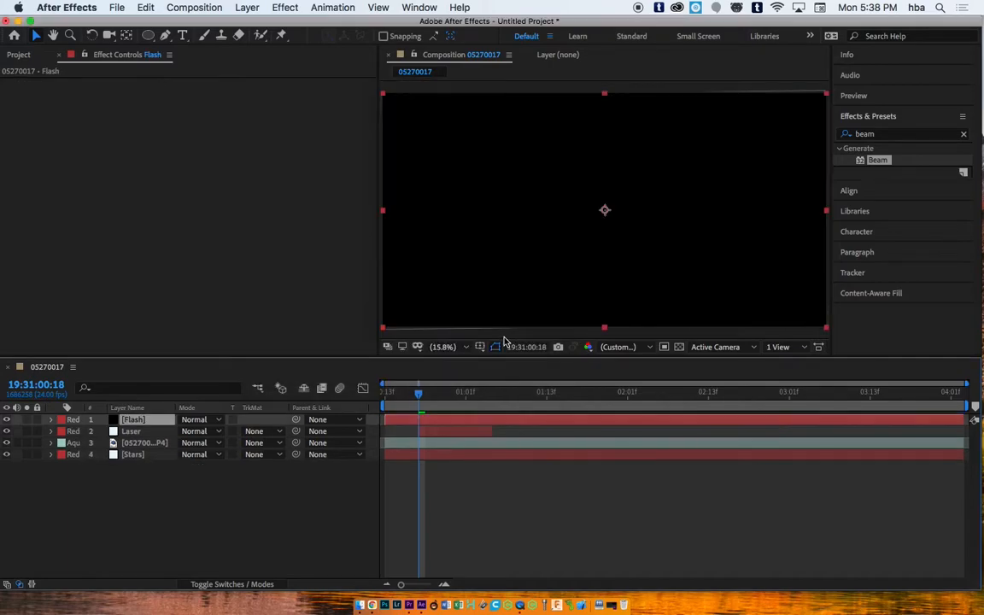
- Trim the Flash layer to a short clip that starts at 19:31:00:17, just before the laser fires
{"action": "left_click_drag", "start_coordinate": [391, 419], "coordinate": [413, 417]}
{"action": "left_click_drag", "start_coordinate": [964, 420], "coordinate": [411, 398]}
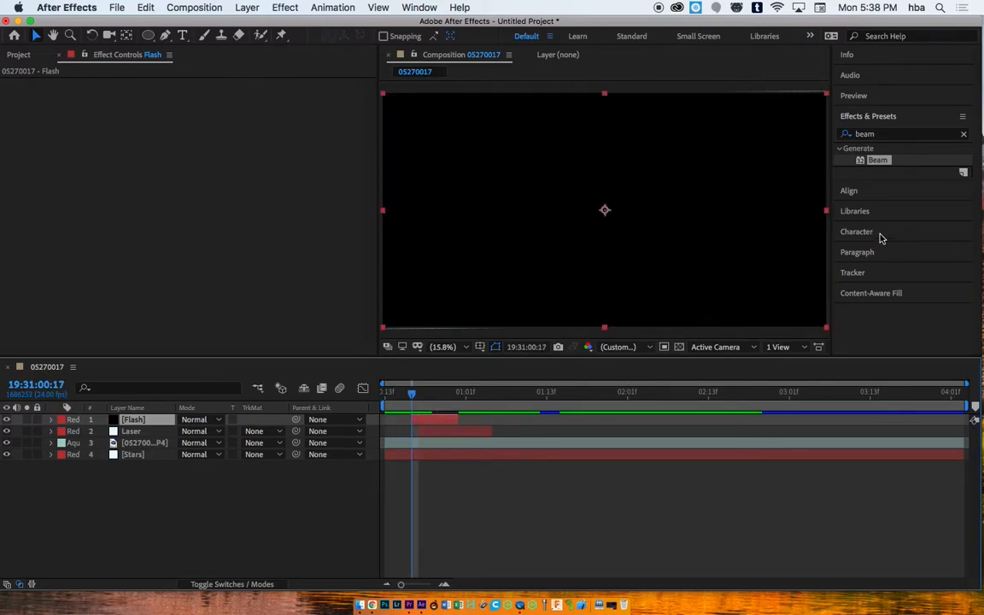
- Find the Lens Flare effect and apply it to the Flash layer
{"action": "left_click", "coordinate": [964, 137]}
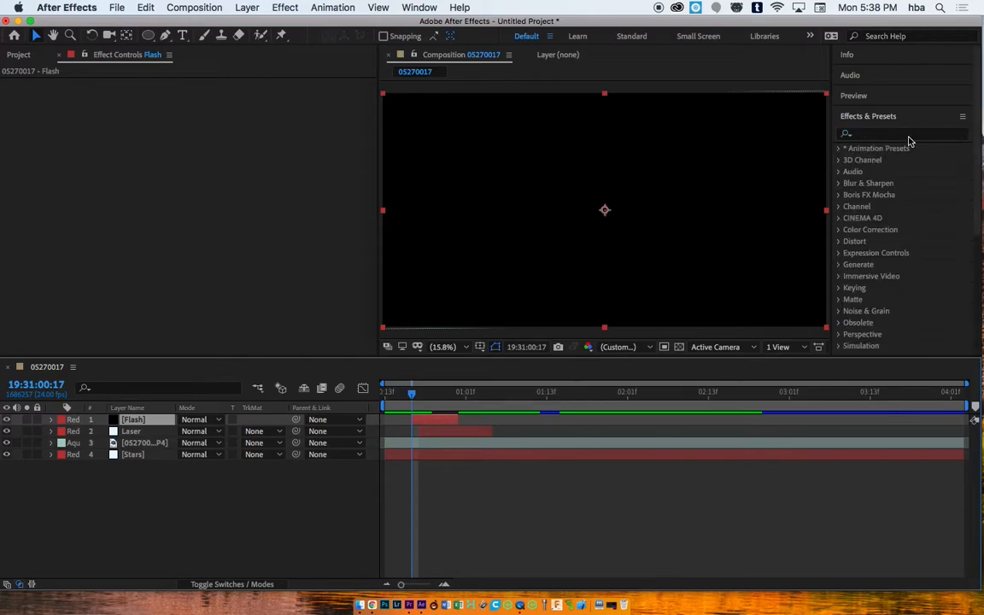
{"action": "left_click", "coordinate": [908, 134]}
{"action": "type", "text": "lens"}
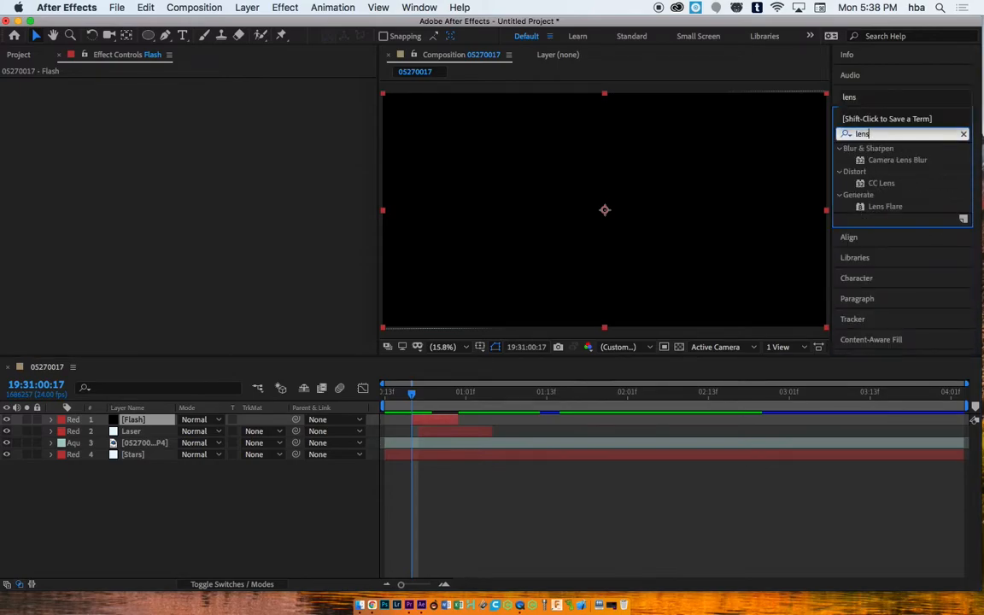
{"action": "left_click_drag", "start_coordinate": [892, 209], "coordinate": [451, 421]}
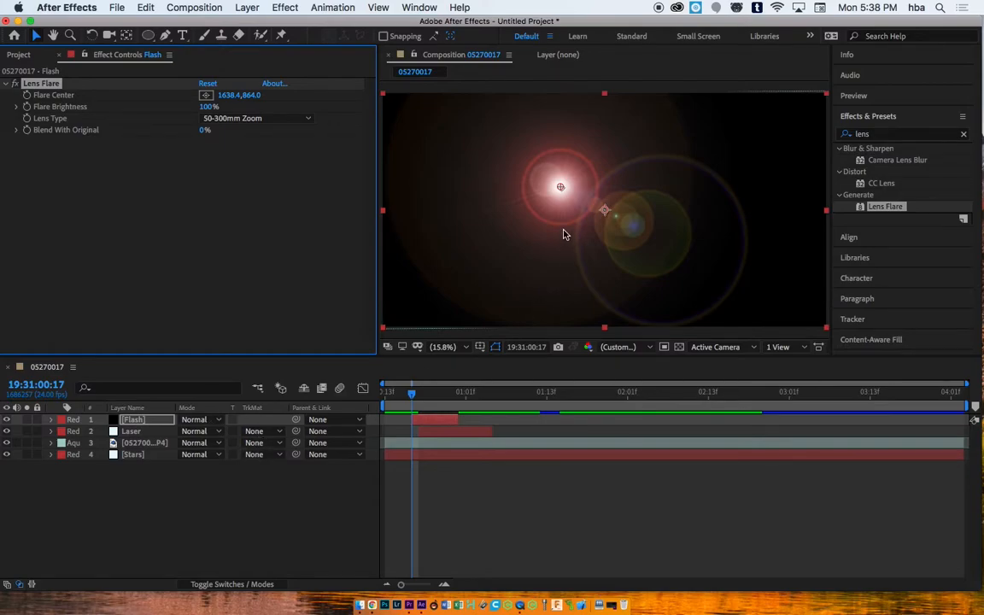
- Set the Flash layer's blending mode to Screen
{"action": "left_click", "coordinate": [260, 584]}
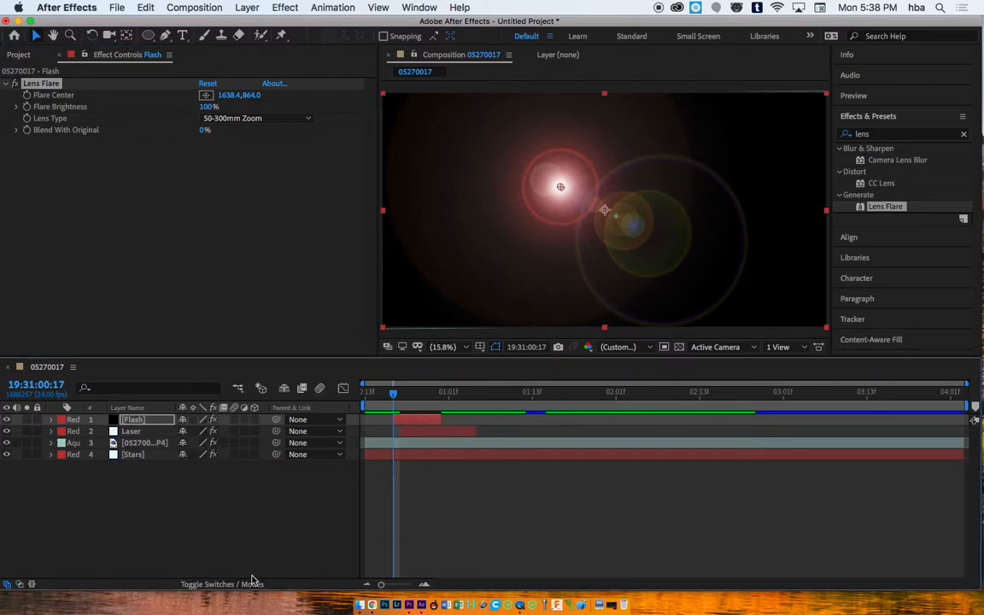
{"action": "left_click", "coordinate": [259, 584]}
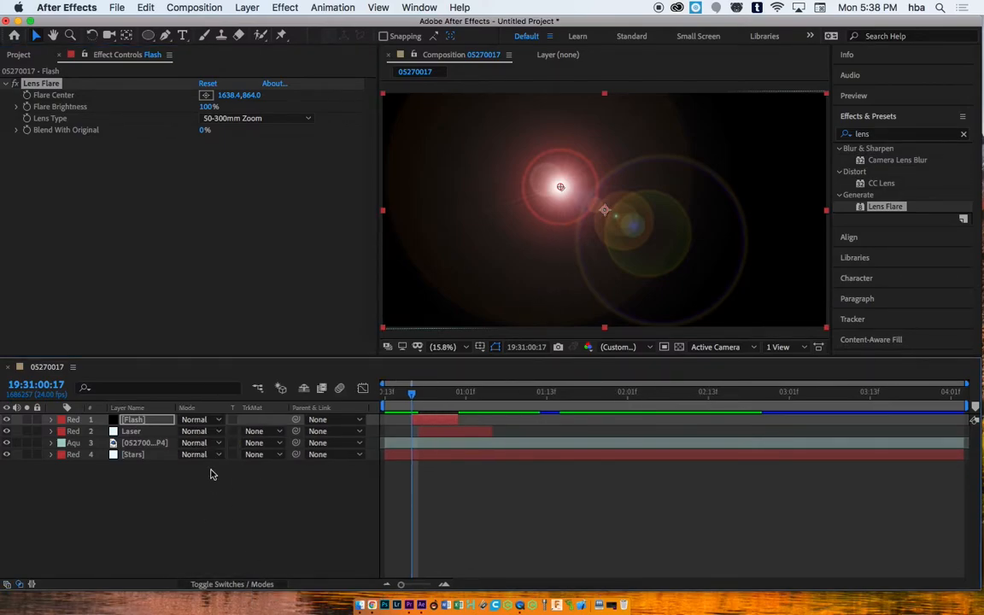
{"action": "left_click", "coordinate": [217, 422]}
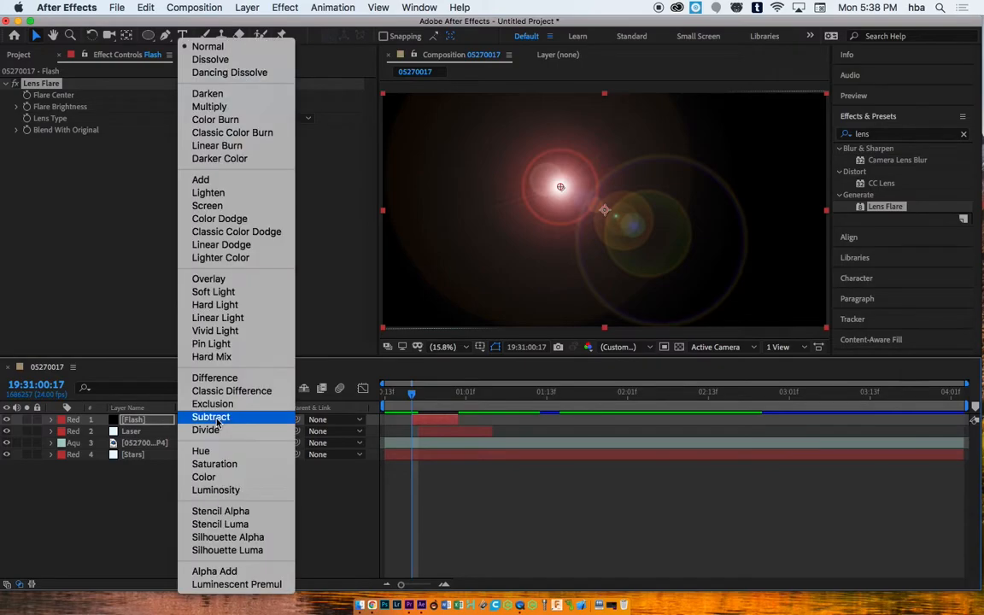
{"action": "left_click", "coordinate": [212, 207]}
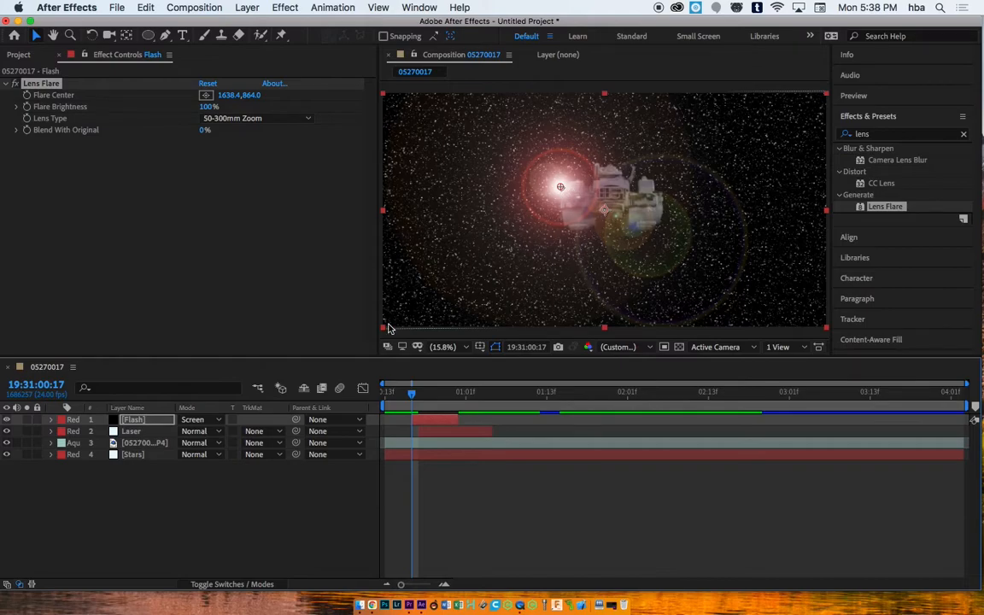
- Set the Laser layer's blending mode to Add and check the beam at 19:31:00:22
{"action": "left_click", "coordinate": [147, 433]}
{"action": "left_click", "coordinate": [219, 435]}
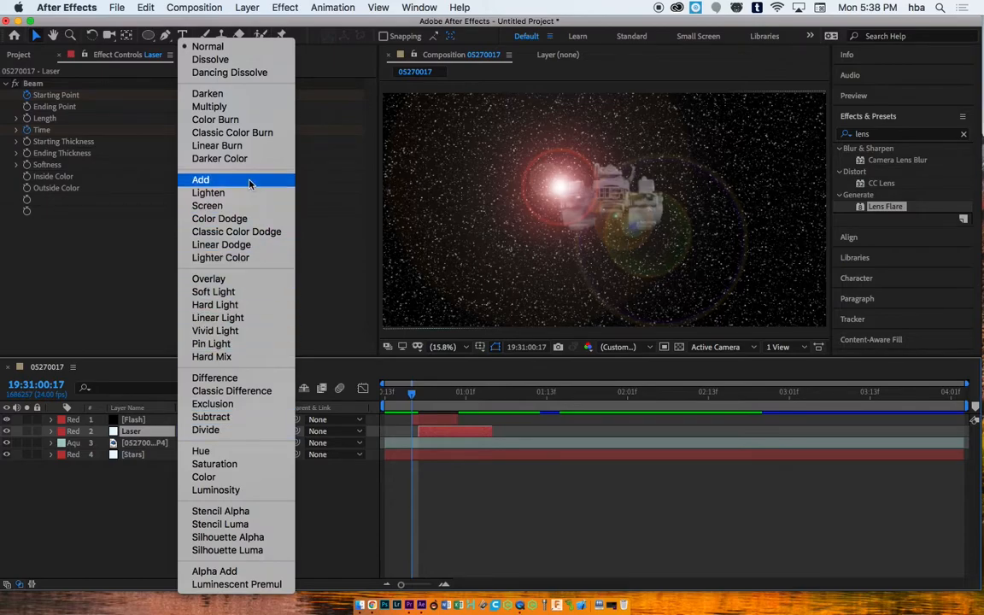
{"action": "left_click", "coordinate": [228, 179]}
{"action": "left_click_drag", "start_coordinate": [418, 401], "coordinate": [445, 396]}
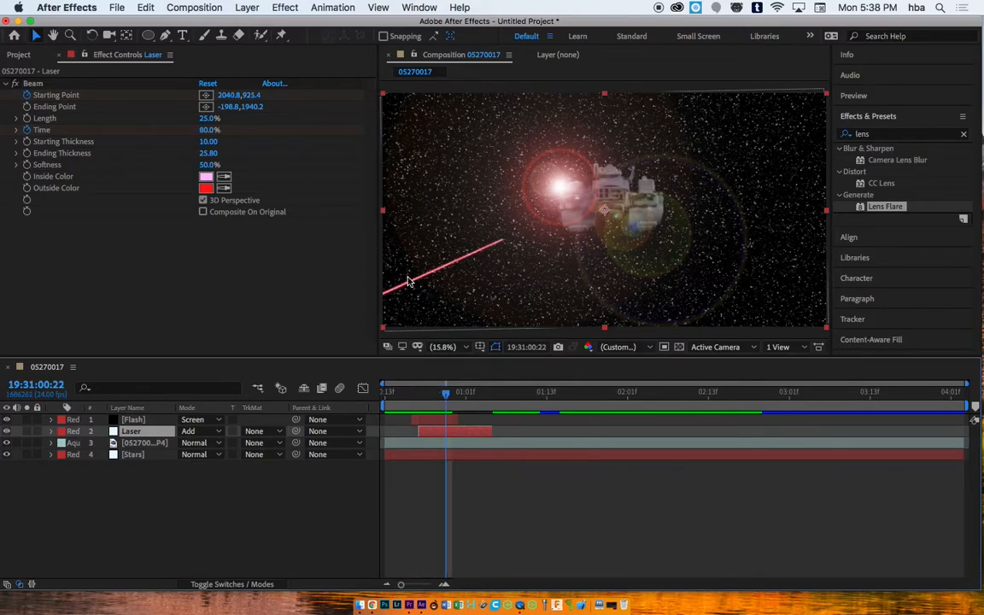
{"action": "left_click", "coordinate": [210, 153]}
{"action": "key", "text": "Return"}
- At 19:31:00:17, place the Flash layer's Flare Center on the ship where the laser originates, at about 2044.8, 915.1
{"action": "left_click", "coordinate": [434, 423]}
{"action": "left_click", "coordinate": [412, 394]}
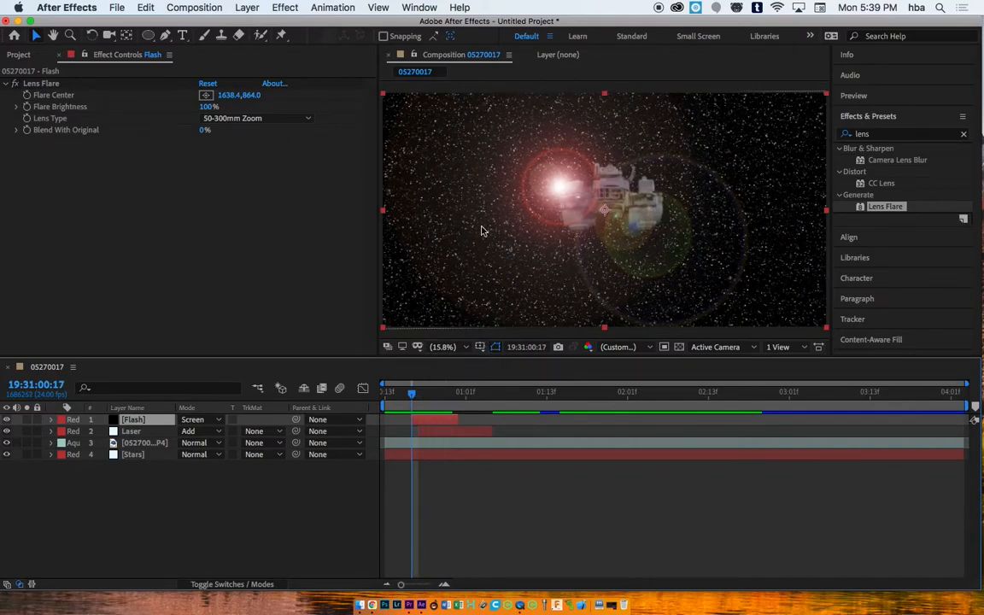
{"action": "left_click", "coordinate": [185, 85]}
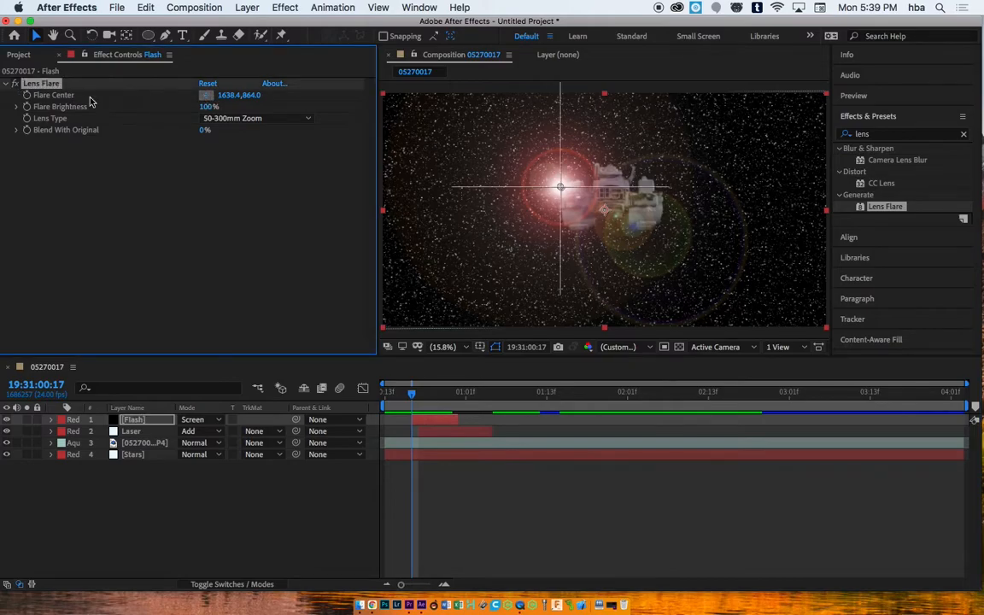
{"action": "left_click", "coordinate": [210, 97]}
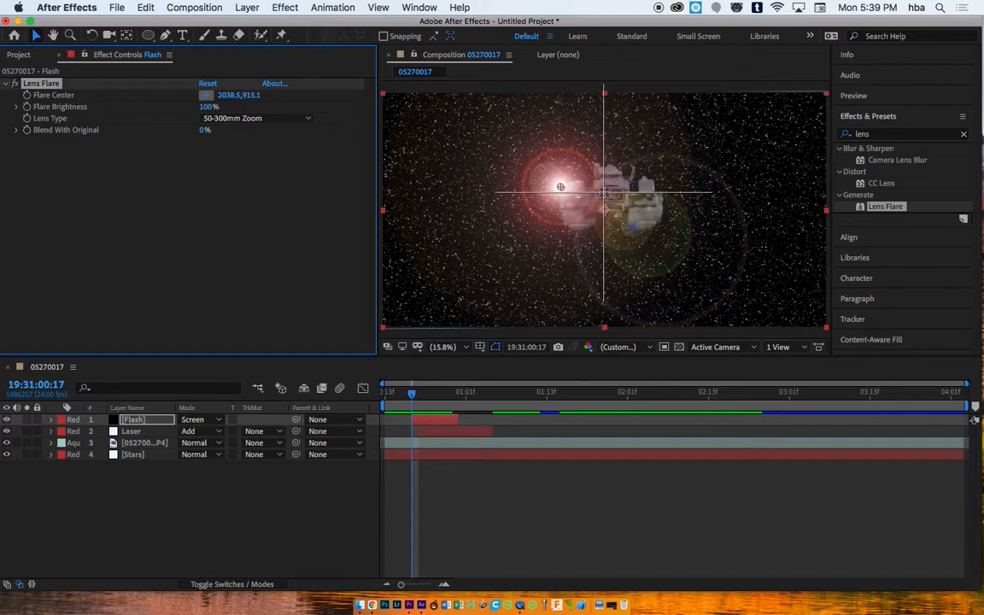
{"action": "left_click", "coordinate": [604, 192]}
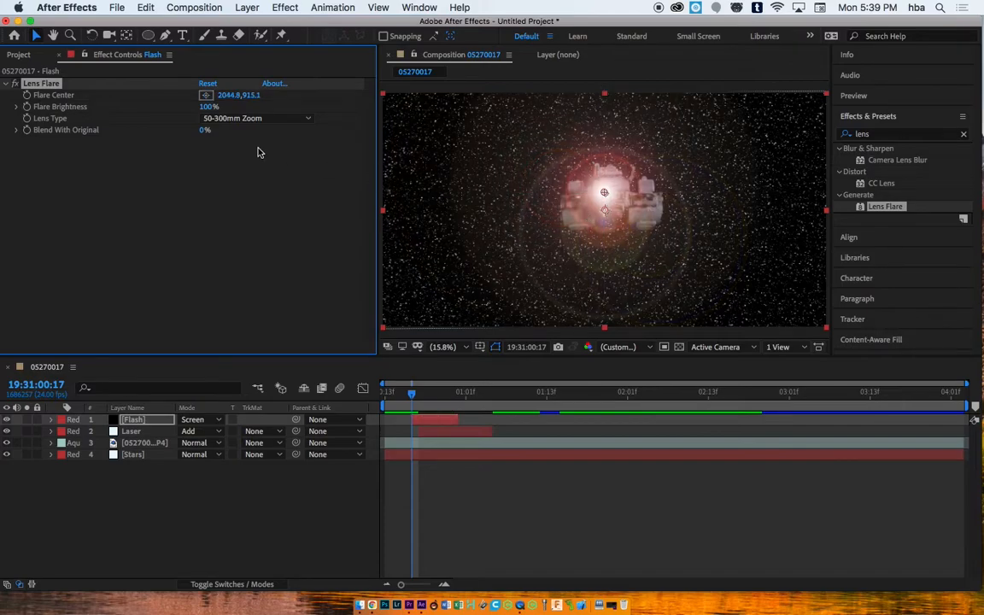
- Lower Flare Brightness to 36%, enable keyframing for it at 19:31:00:17, and set the first keyframe to 0%
{"action": "left_click_drag", "start_coordinate": [205, 107], "coordinate": [164, 107]}
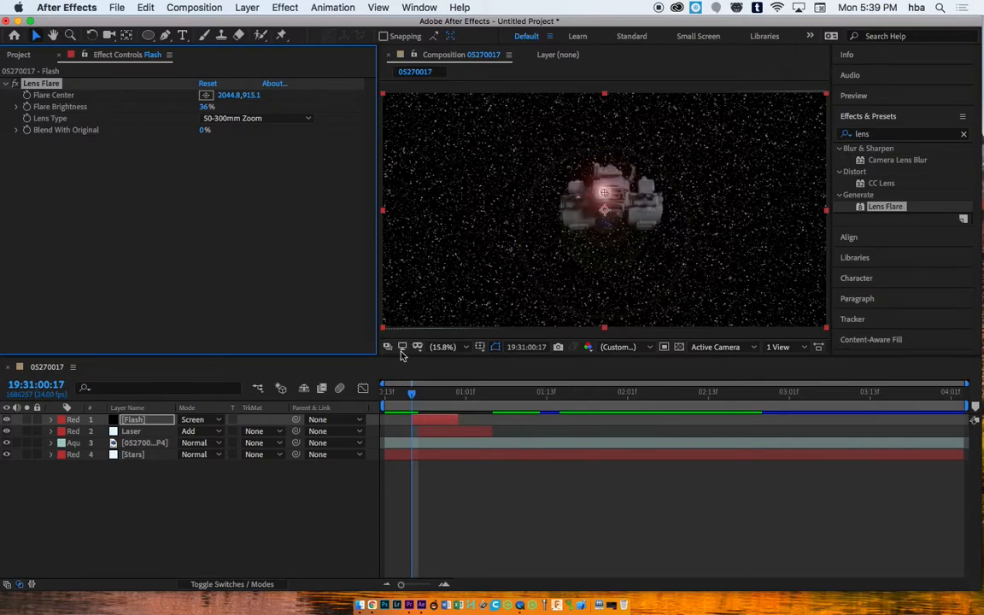
{"action": "left_click", "coordinate": [26, 108]}
{"action": "left_click_drag", "start_coordinate": [214, 111], "coordinate": [143, 110]}
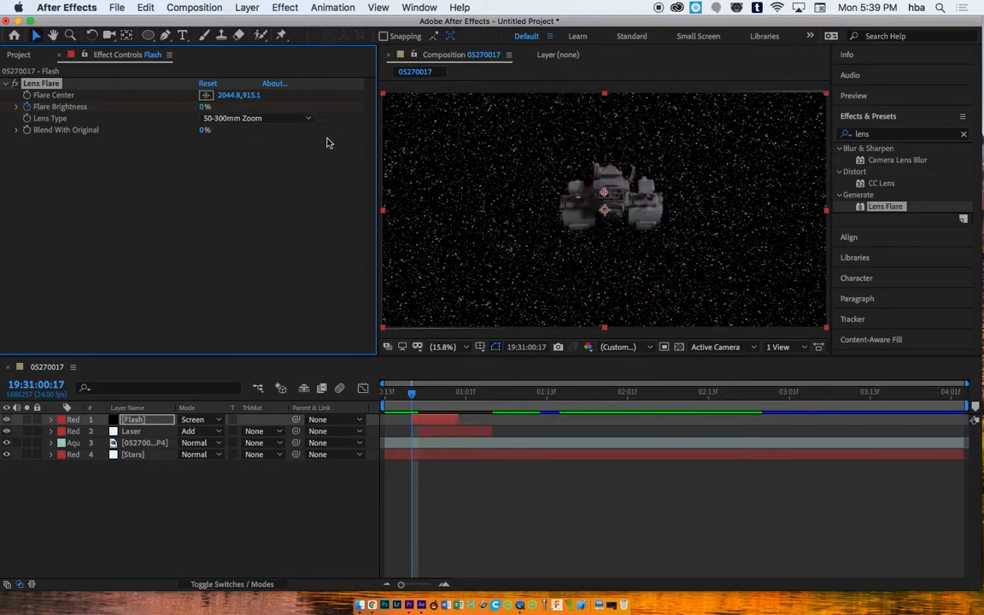
- Keyframe Flare Brightness at 35% on 19:31:00:19 and back to 0% on 19:31:00:20
{"action": "left_click_drag", "start_coordinate": [413, 395], "coordinate": [427, 392]}
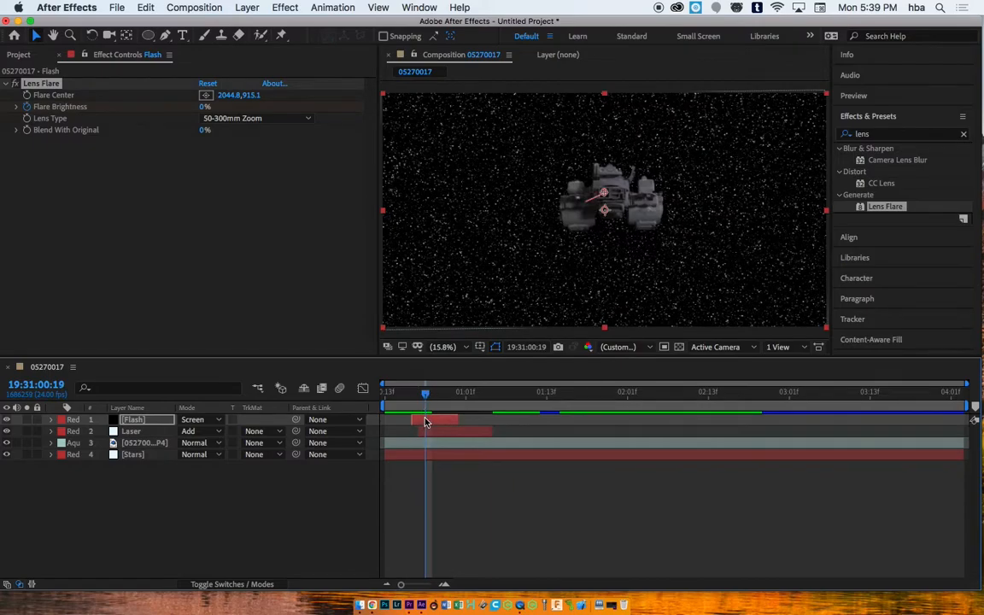
{"action": "left_click_drag", "start_coordinate": [204, 110], "coordinate": [224, 106]}
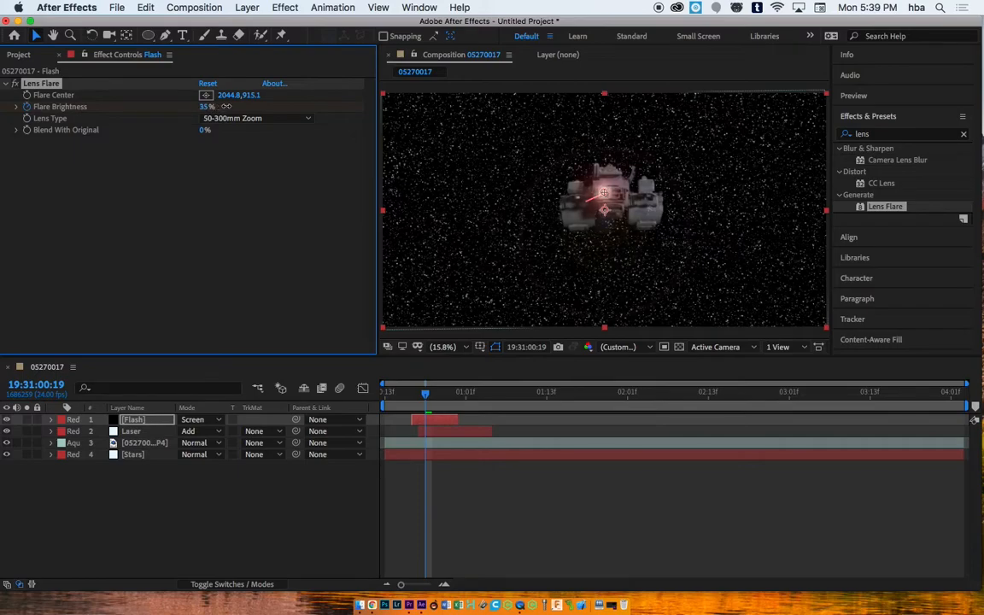
{"action": "left_click_drag", "start_coordinate": [426, 393], "coordinate": [433, 397]}
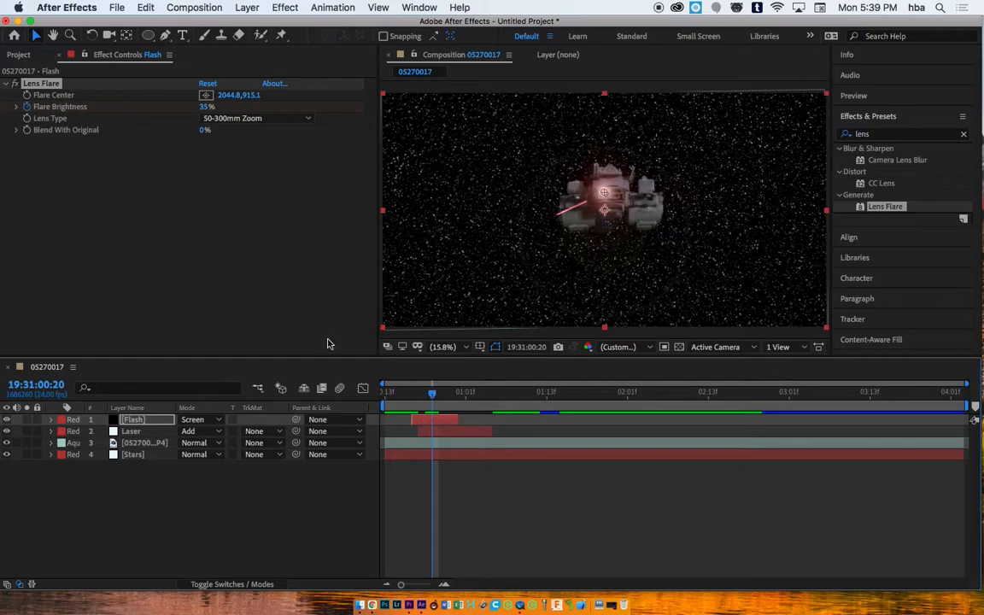
{"action": "left_click_drag", "start_coordinate": [210, 110], "coordinate": [77, 129]}
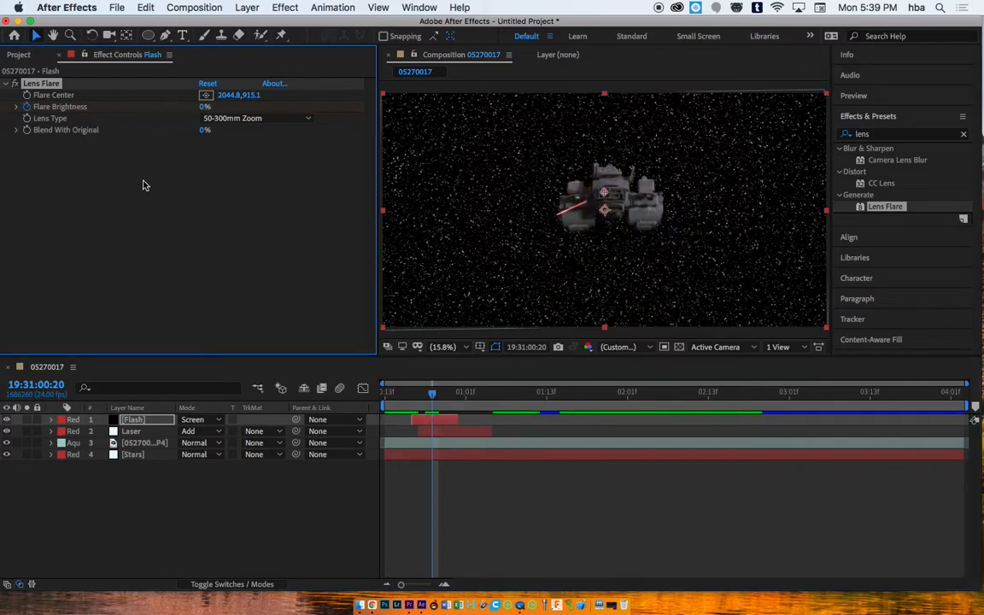
- Play back the shot from the beginning several times to review the laser and its flash
{"action": "left_click", "coordinate": [407, 477]}
{"action": "key", "text": "space"}
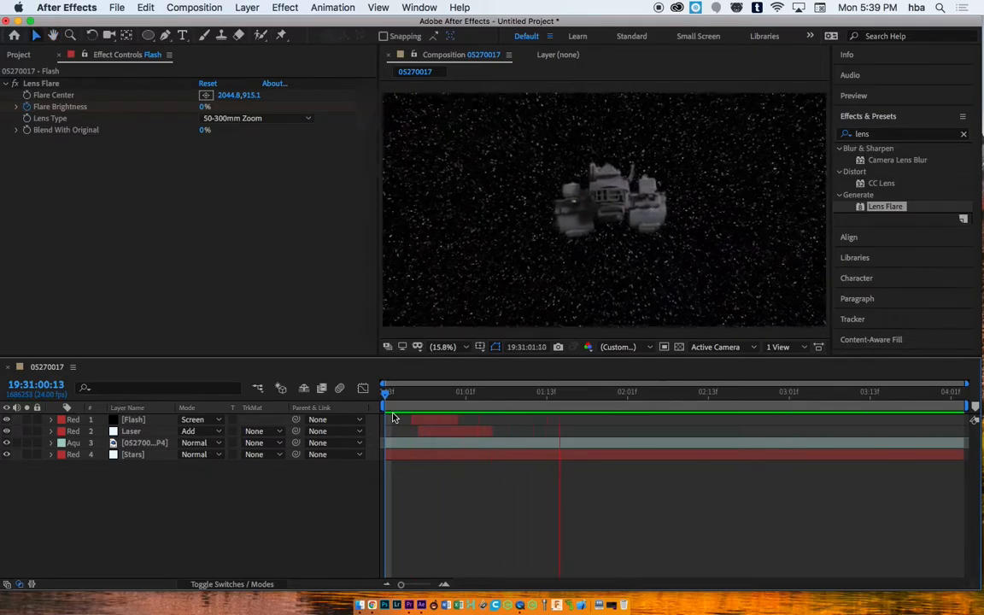
{"action": "key", "text": "space"}
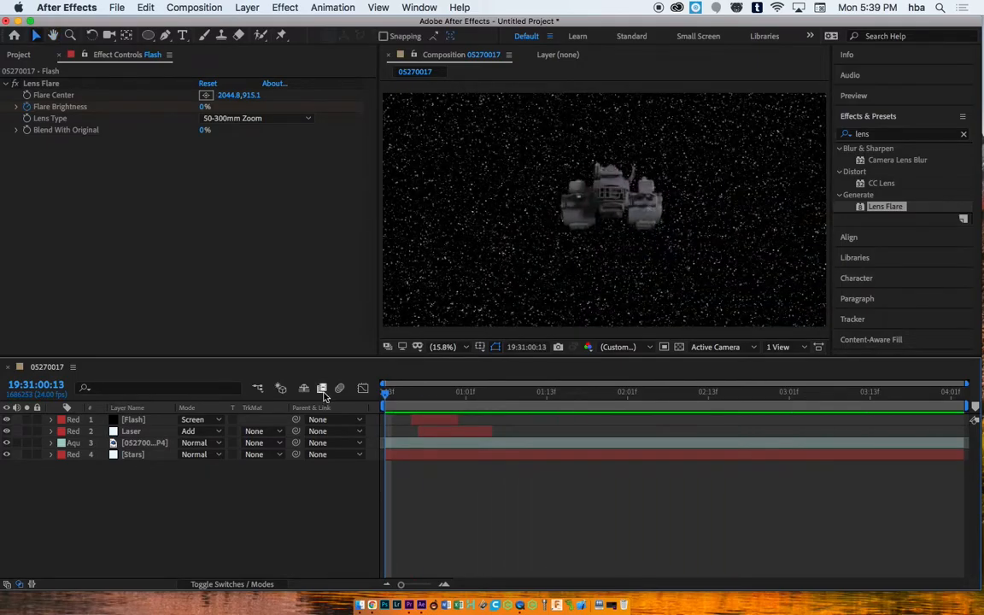
{"action": "key", "text": "space"}
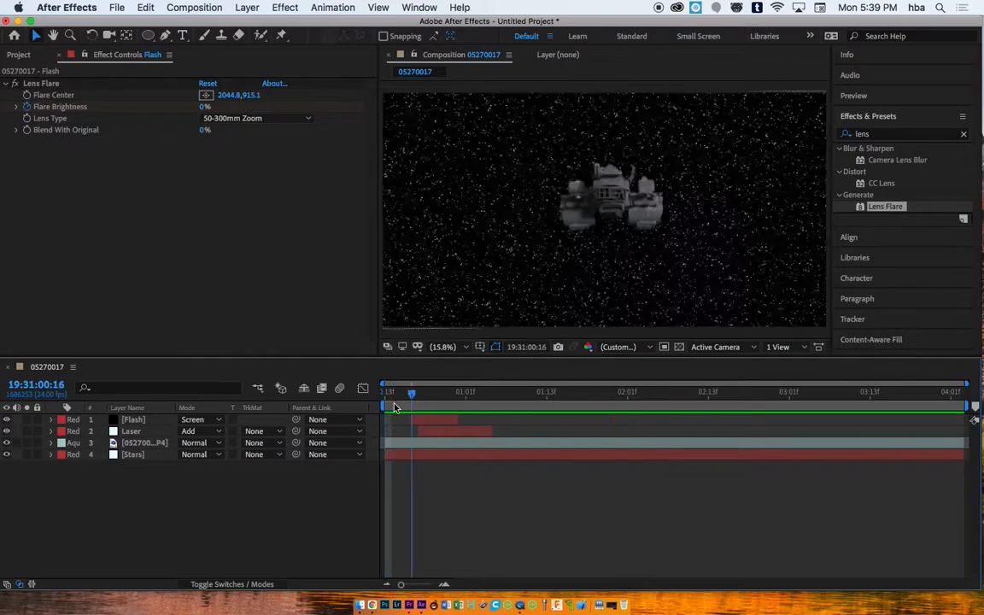
{"action": "key", "text": "space"}
{"action": "key", "text": "space"}
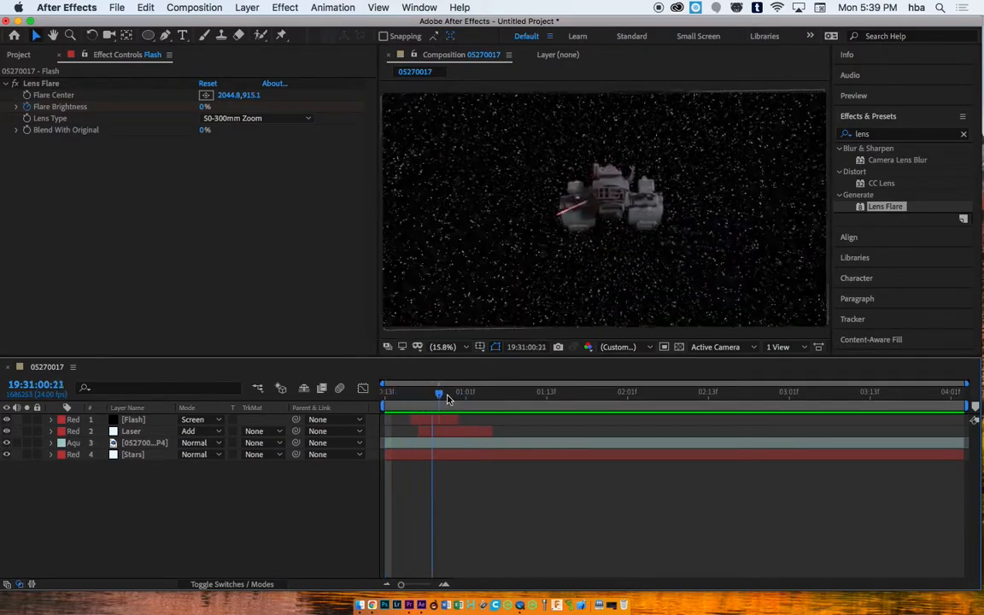
{"action": "key", "text": "space"}
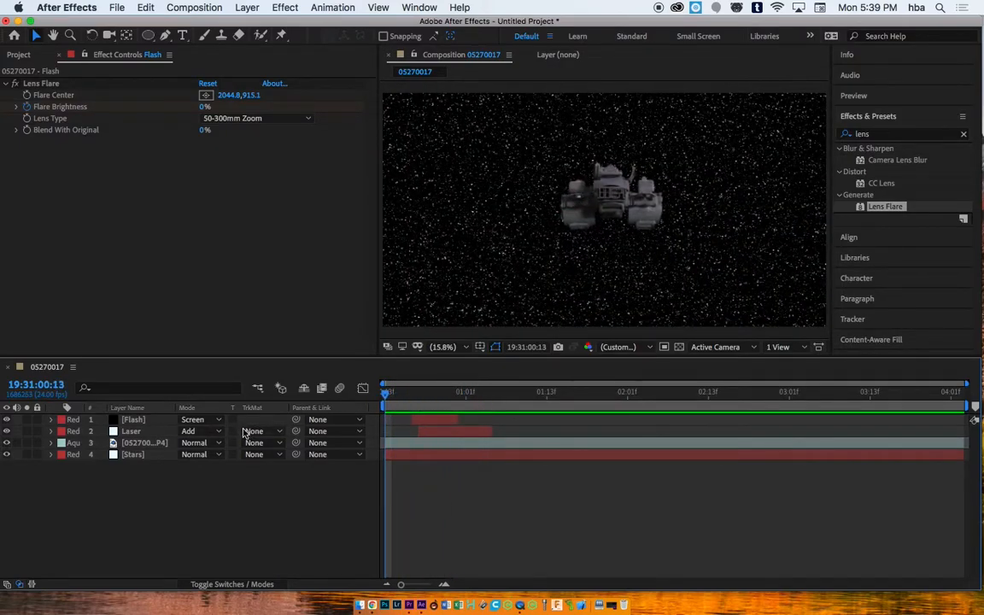
- Duplicate the Flash and Laser layers together and shift the copies so the second flash starts at 19:31:01:17
{"action": "left_click", "coordinate": [152, 423]}
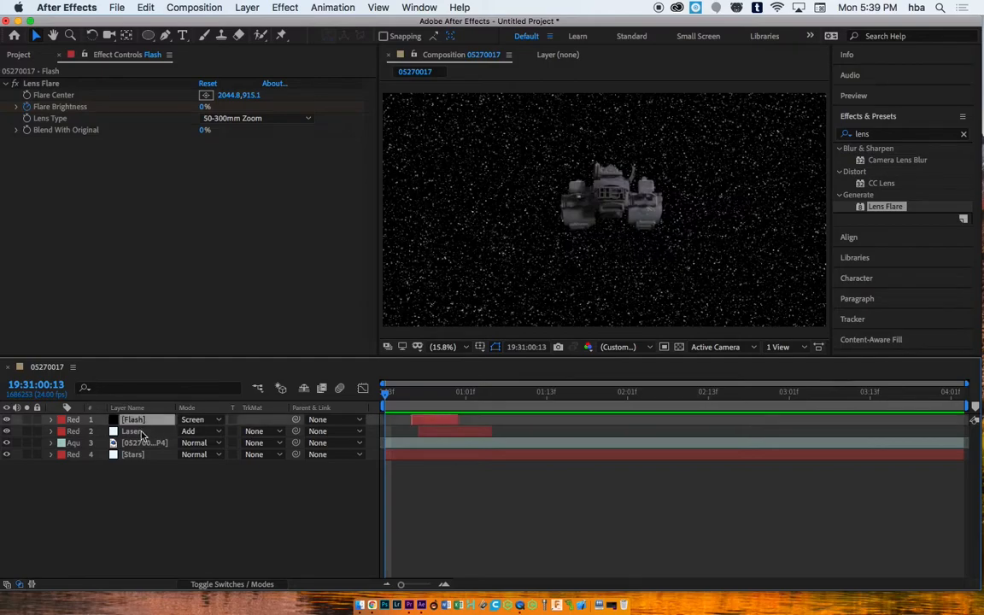
{"action": "left_click", "coordinate": [142, 433], "text": "shift"}
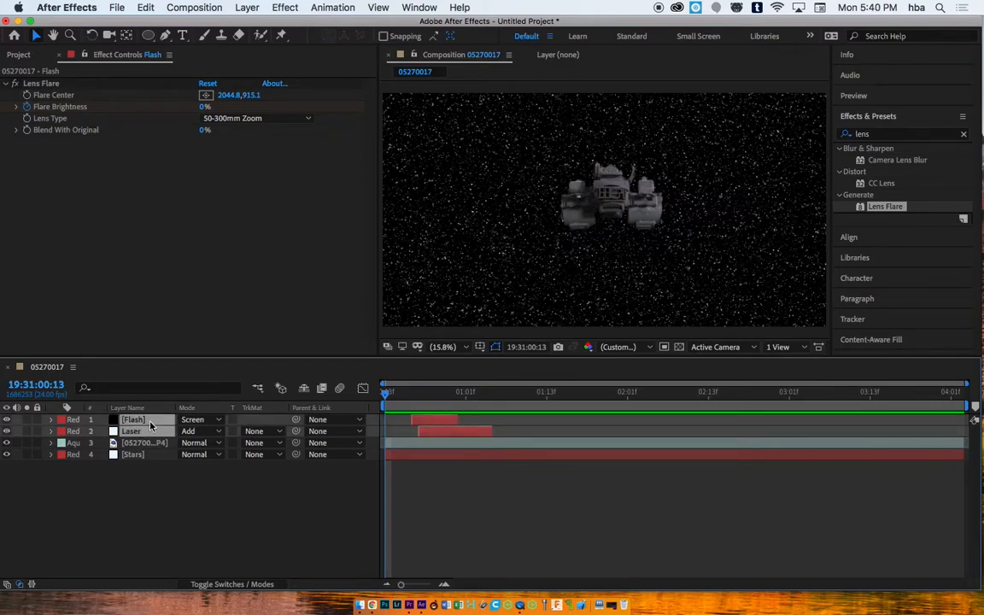
{"action": "key", "text": "super+d"}
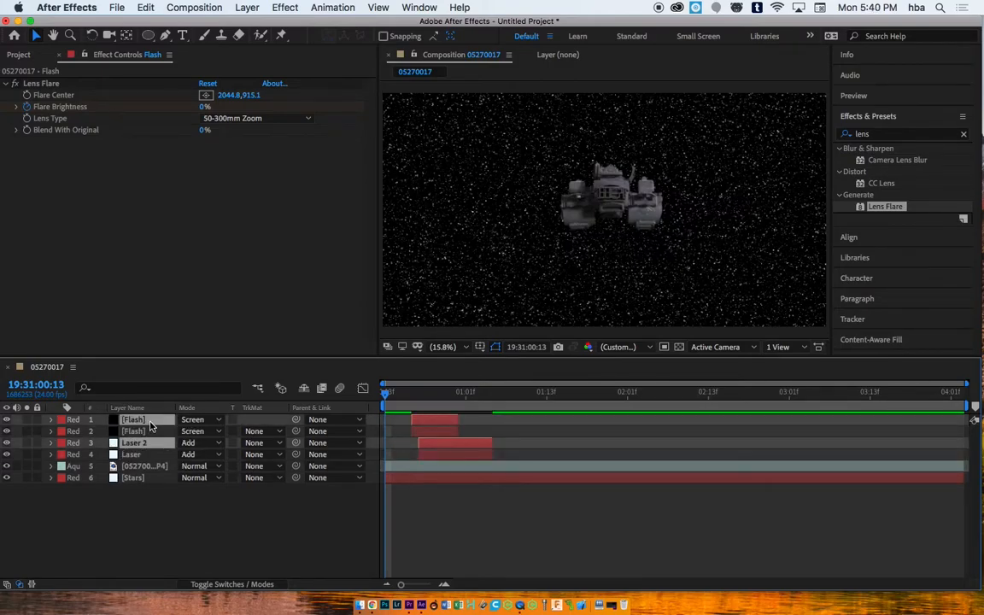
{"action": "left_click_drag", "start_coordinate": [436, 424], "coordinate": [597, 433]}
- Play back the composition from the start to review both laser shots
{"action": "left_click", "coordinate": [419, 408]}
{"action": "left_click", "coordinate": [386, 407]}
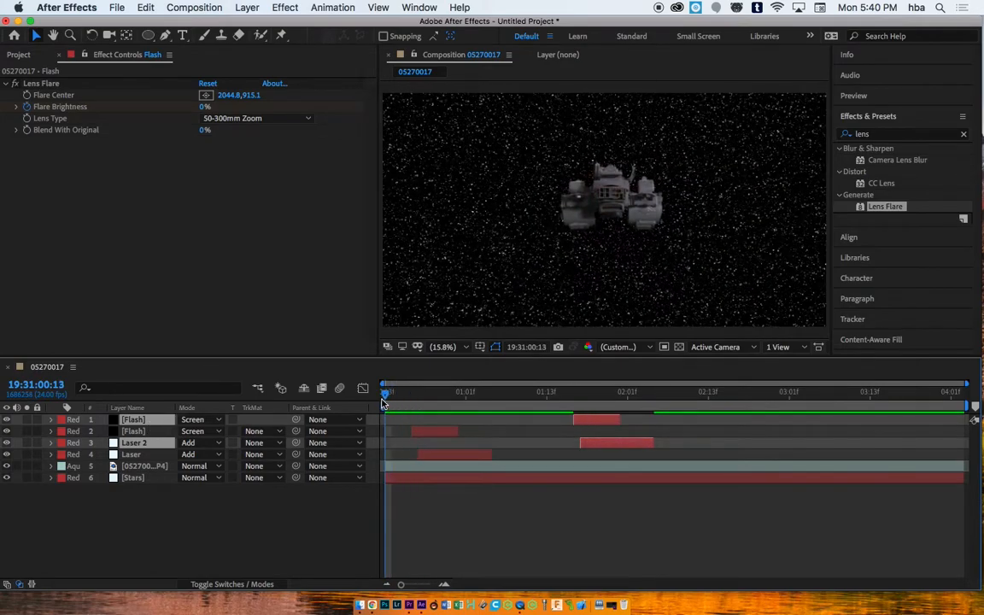
{"action": "key", "text": "space"}
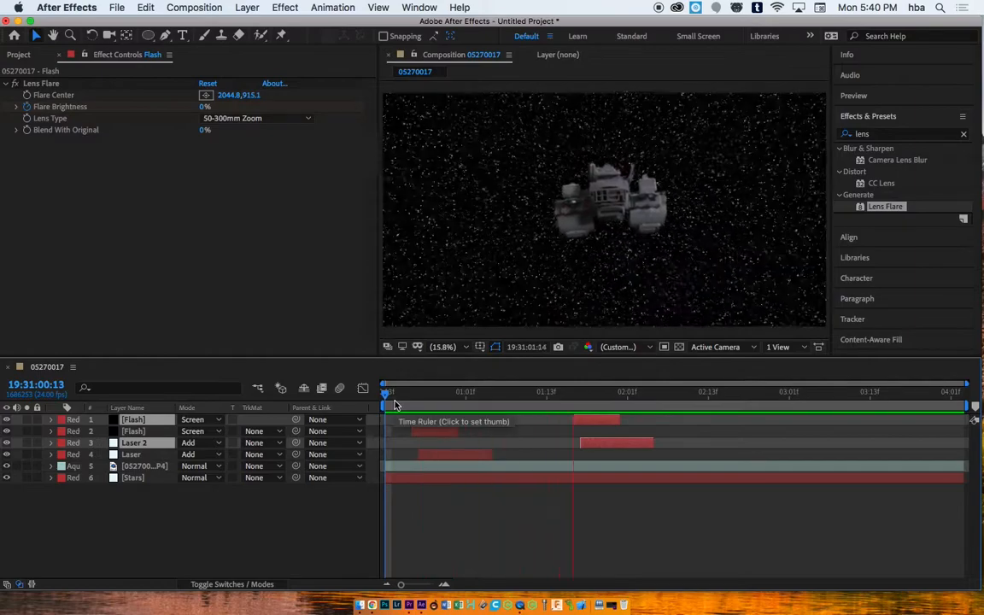
{"action": "key", "text": "space"}
- Move the Laser 2 Beam's Starting Point to about 2022, 949 on the ship at 19:31:01:18
{"action": "mouse_move", "coordinate": [566, 394]}
{"action": "left_mouse_down"}
{"action": "mouse_move", "coordinate": [605, 390]}
{"action": "mouse_move", "coordinate": [574, 395]}
{"action": "left_mouse_up"}
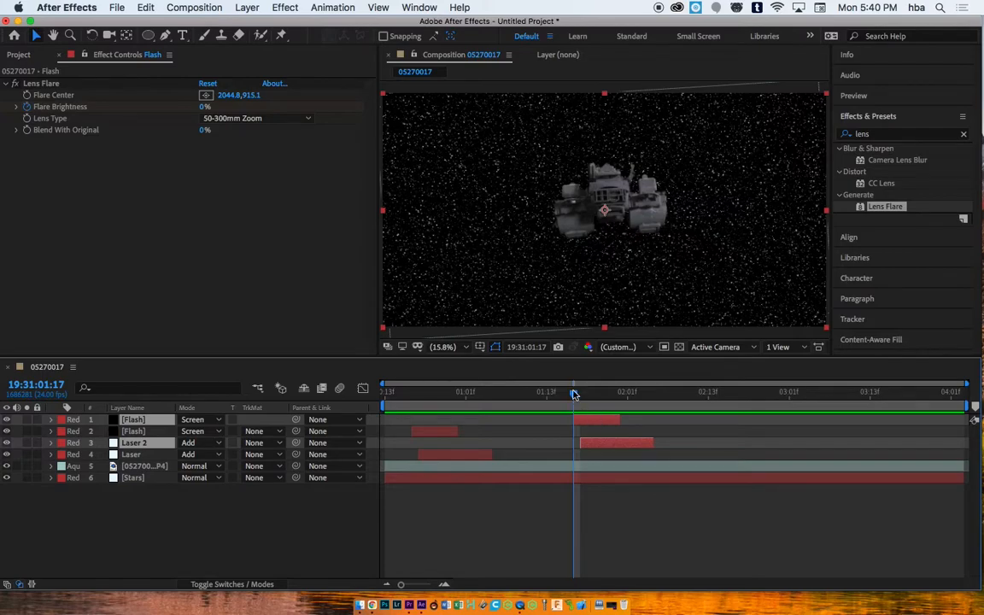
{"action": "left_click_drag", "start_coordinate": [574, 394], "coordinate": [586, 395]}
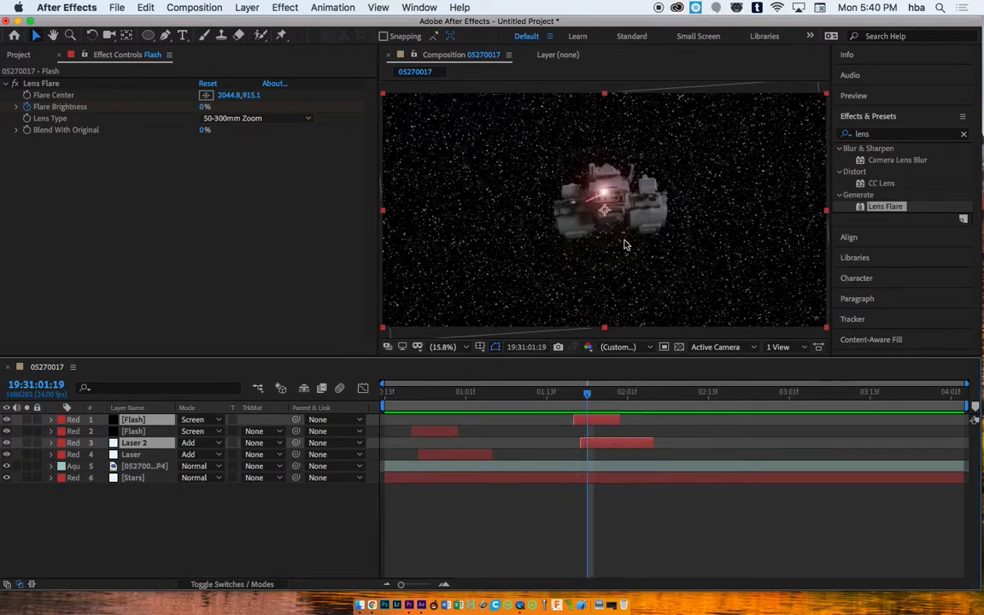
{"action": "left_click", "coordinate": [441, 347]}
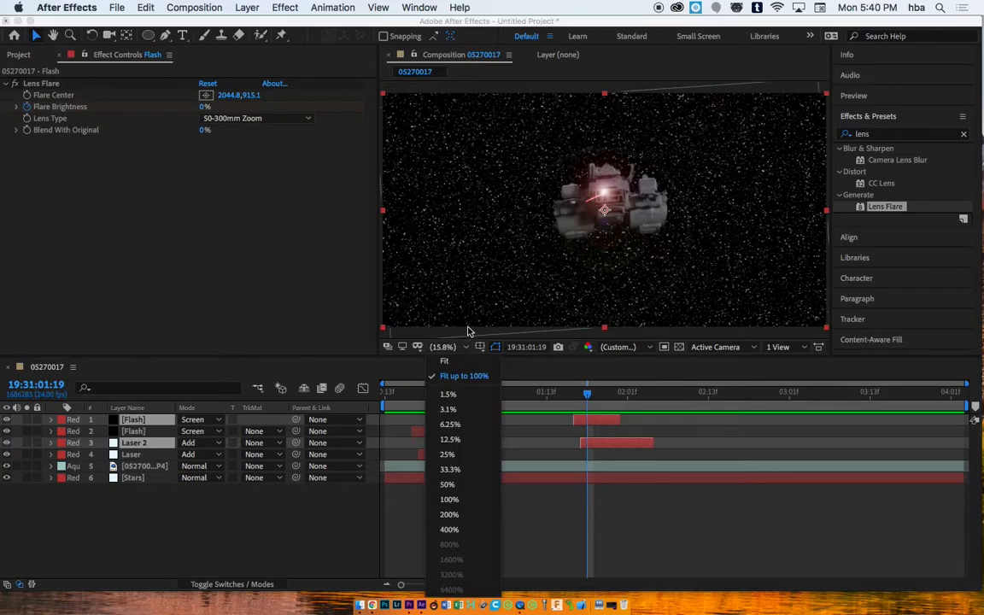
{"action": "left_click", "coordinate": [469, 500]}
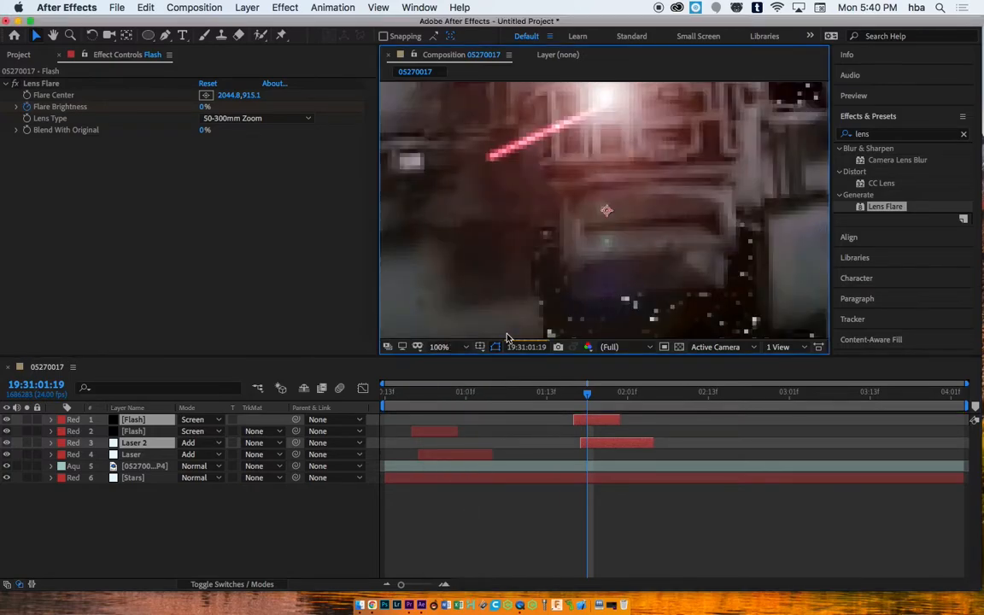
{"action": "left_click", "coordinate": [622, 444]}
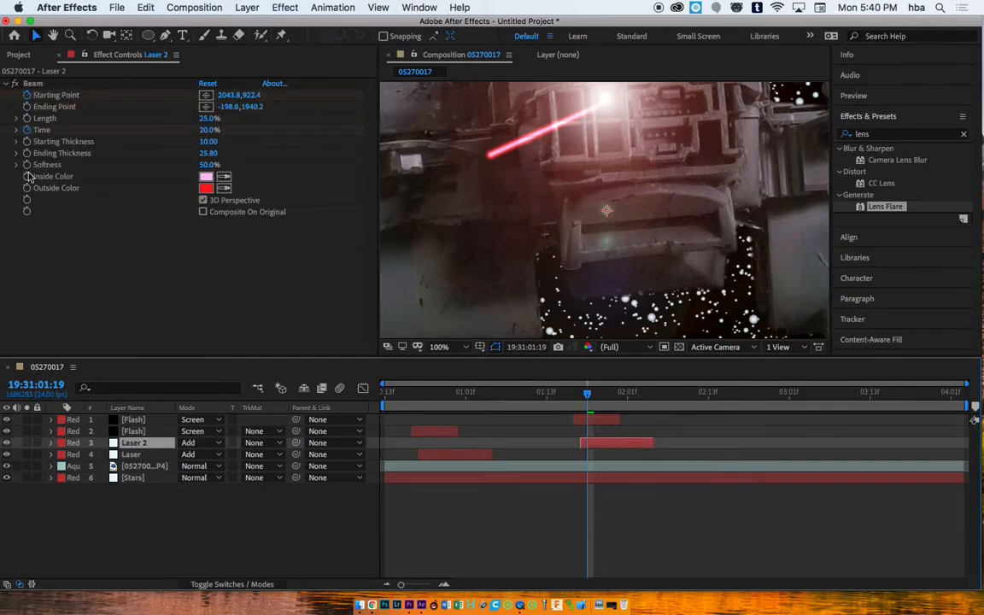
{"action": "left_click", "coordinate": [185, 94]}
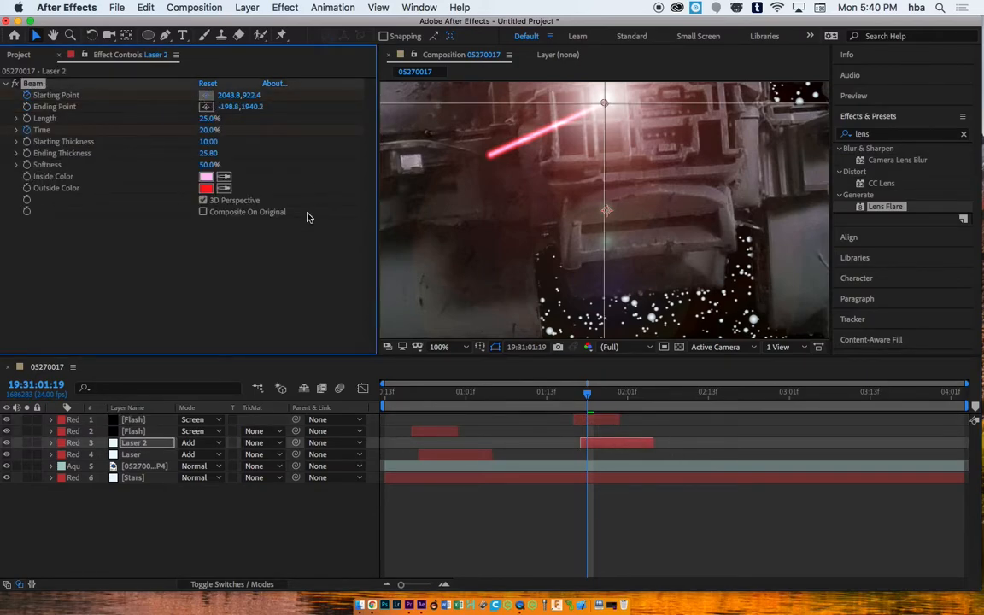
{"action": "left_click_drag", "start_coordinate": [590, 397], "coordinate": [580, 384]}
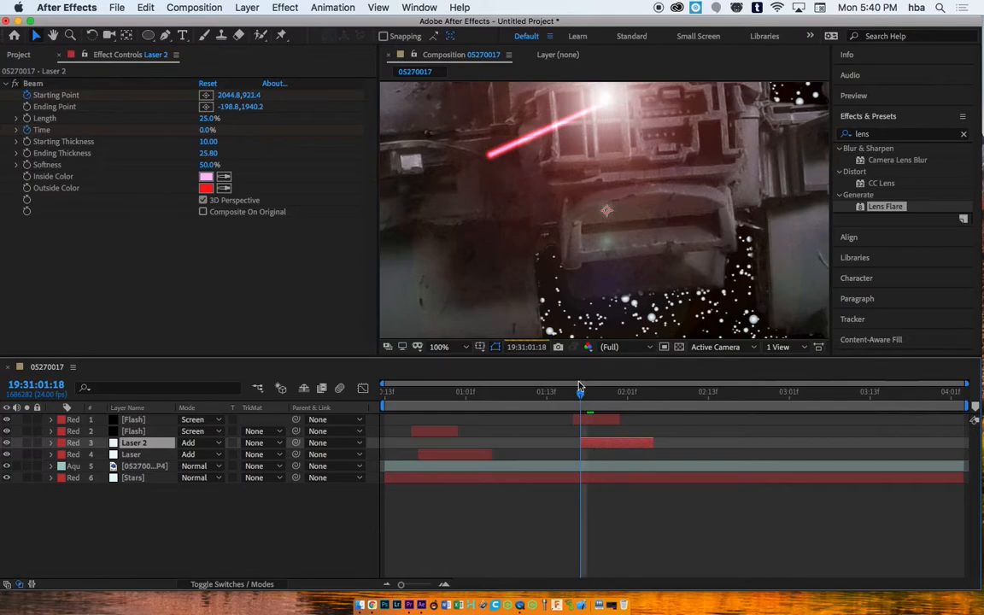
{"action": "left_click", "coordinate": [206, 94]}
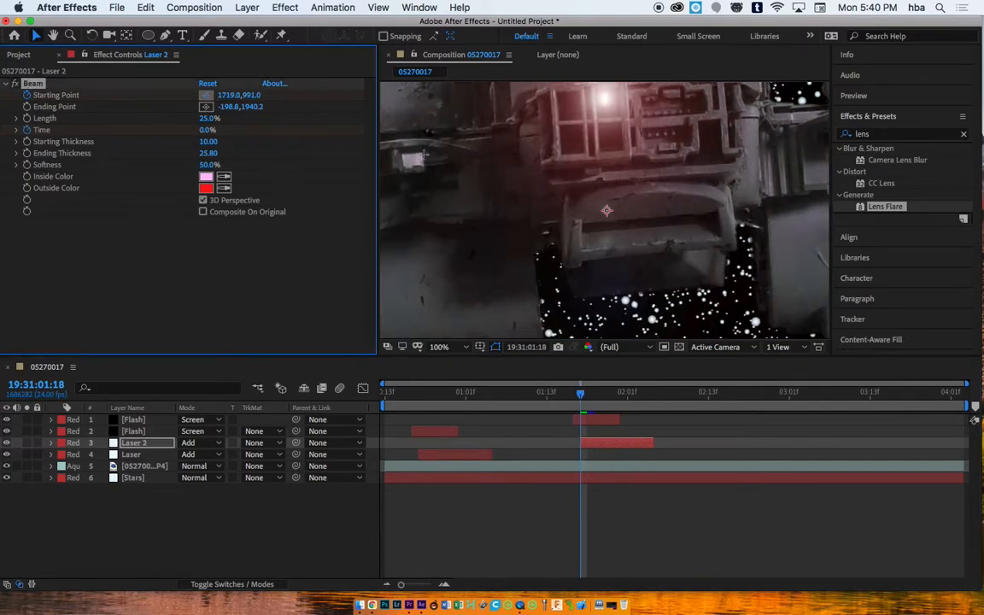
{"action": "left_click", "coordinate": [590, 125]}
- Move the second Flash's Flare Center to 2021, 950, over the new starting point of the second laser
{"action": "left_click", "coordinate": [599, 417]}
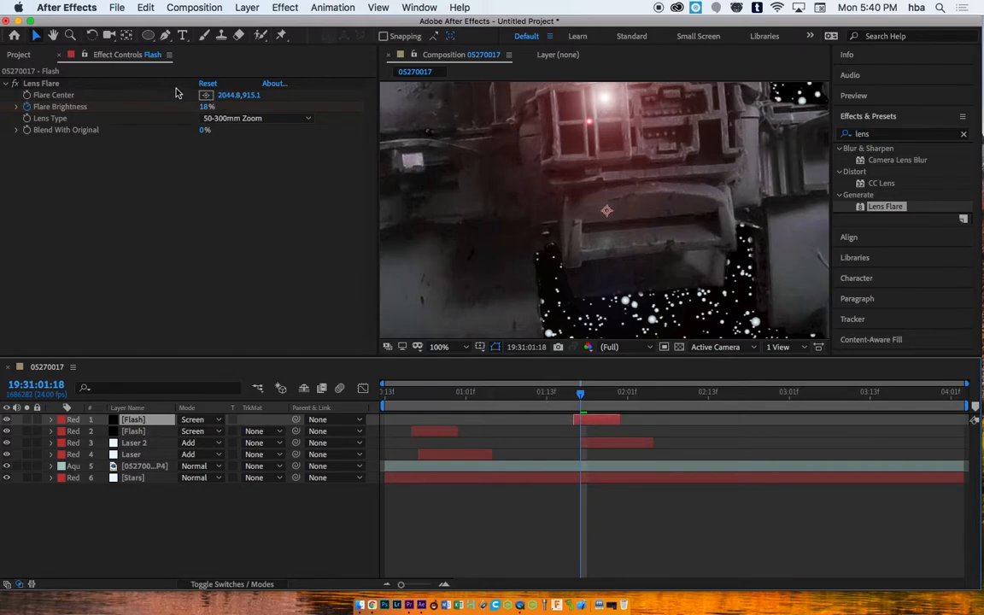
{"action": "left_click", "coordinate": [208, 96]}
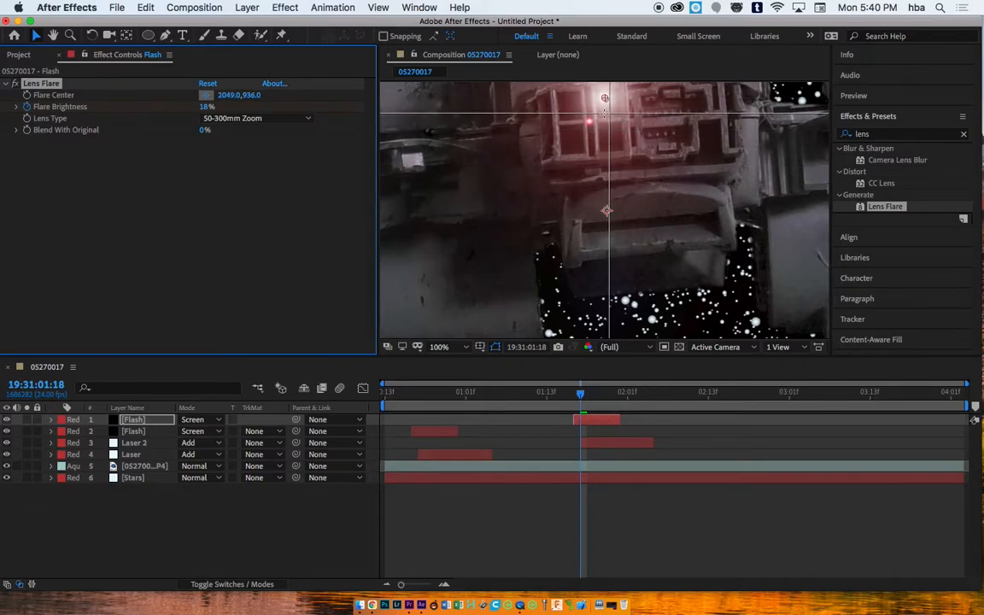
{"action": "left_click", "coordinate": [588, 126]}
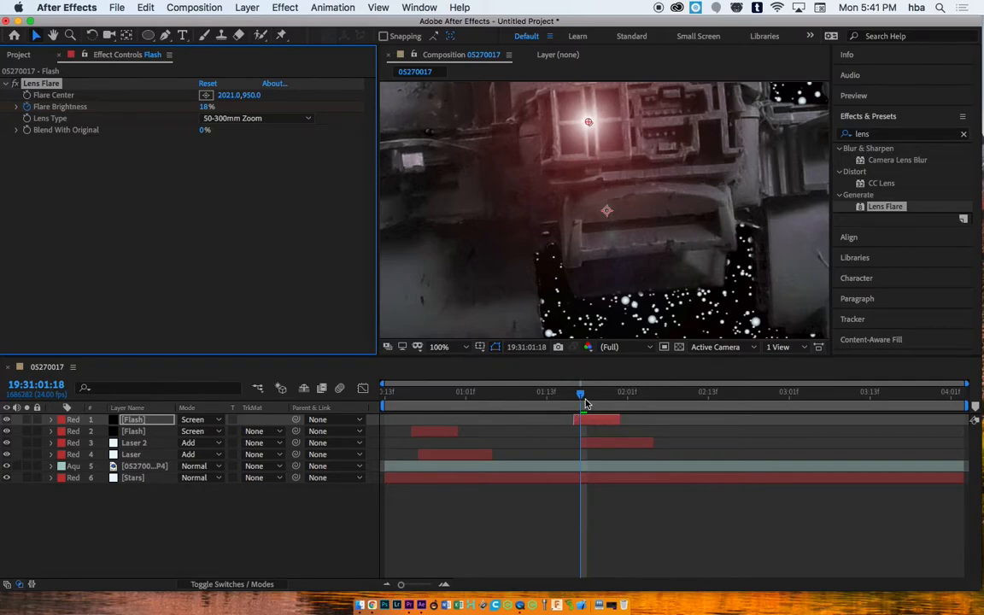
- Redirect the Laser 2 Beam by placing its Ending Point at 3808, 2400, below the frame's lower-right edge
{"action": "left_click", "coordinate": [597, 448]}
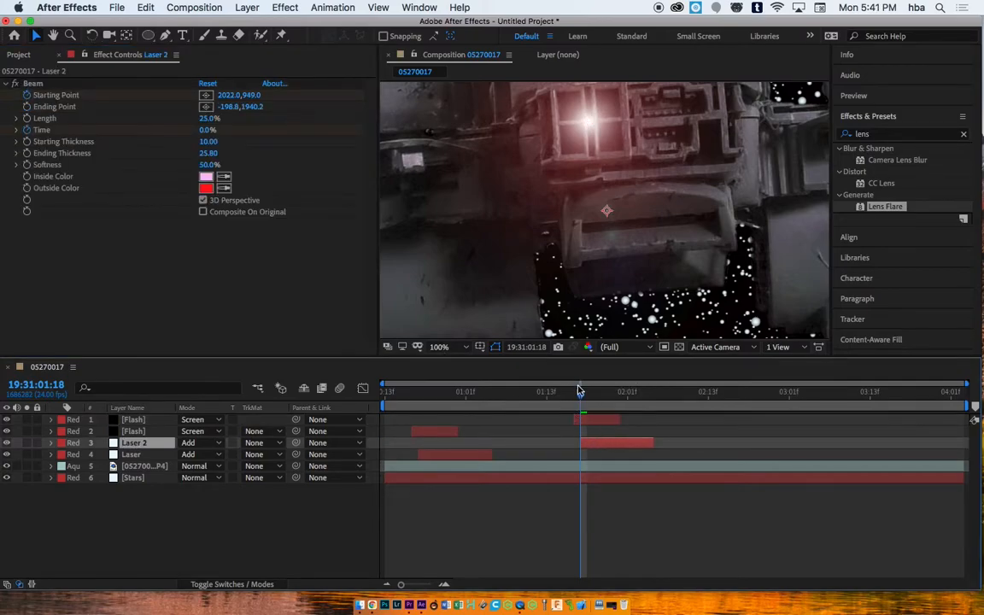
{"action": "left_click_drag", "start_coordinate": [582, 395], "coordinate": [606, 395]}
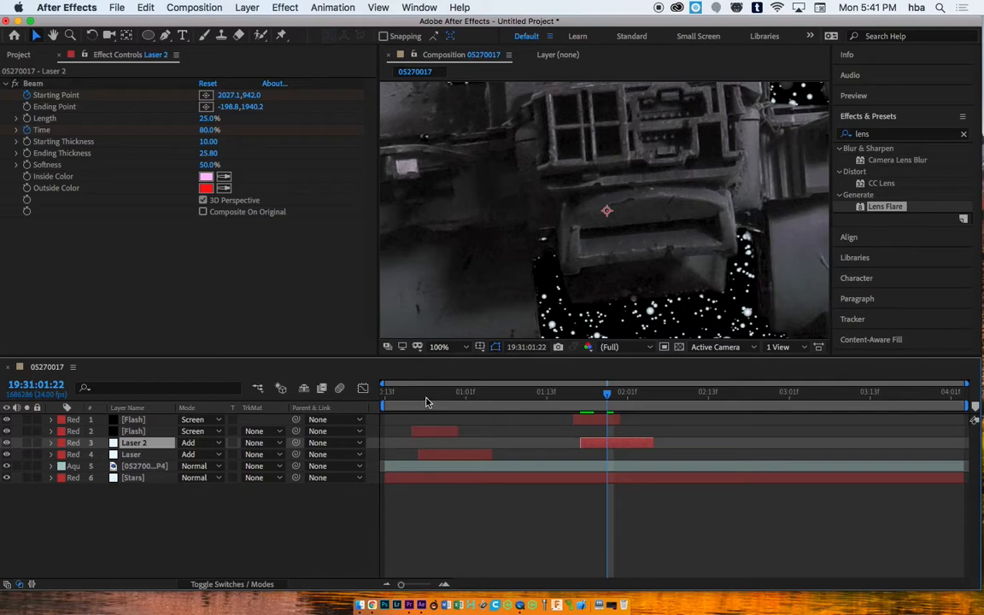
{"action": "left_click", "coordinate": [440, 347]}
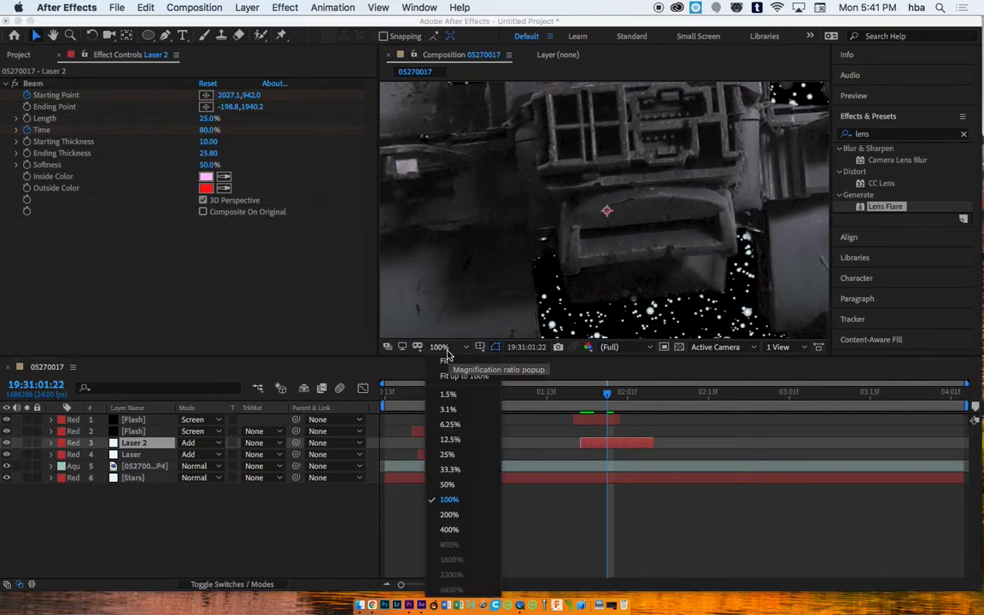
{"action": "left_click", "coordinate": [459, 377]}
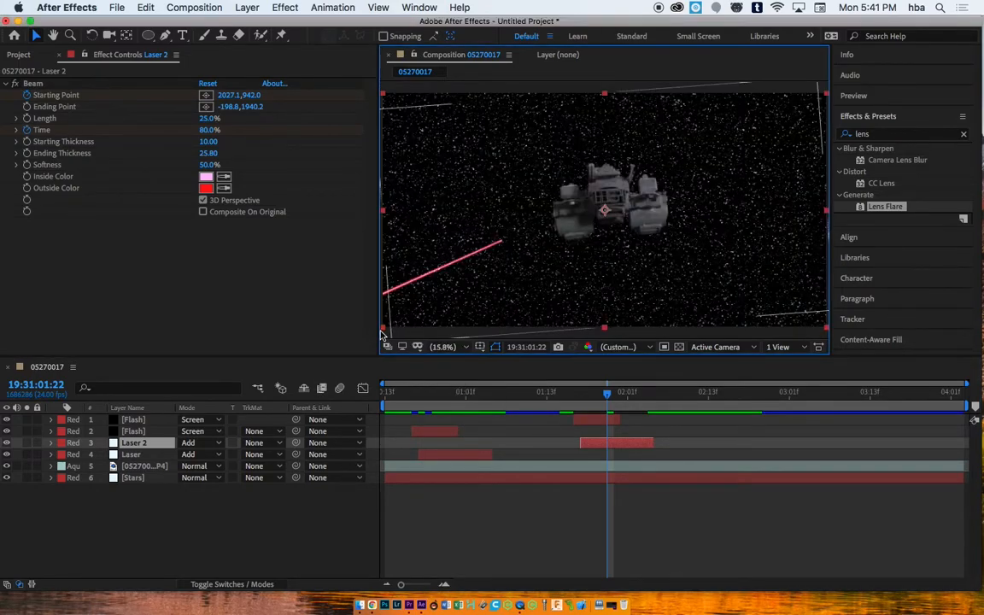
{"action": "left_click", "coordinate": [441, 347]}
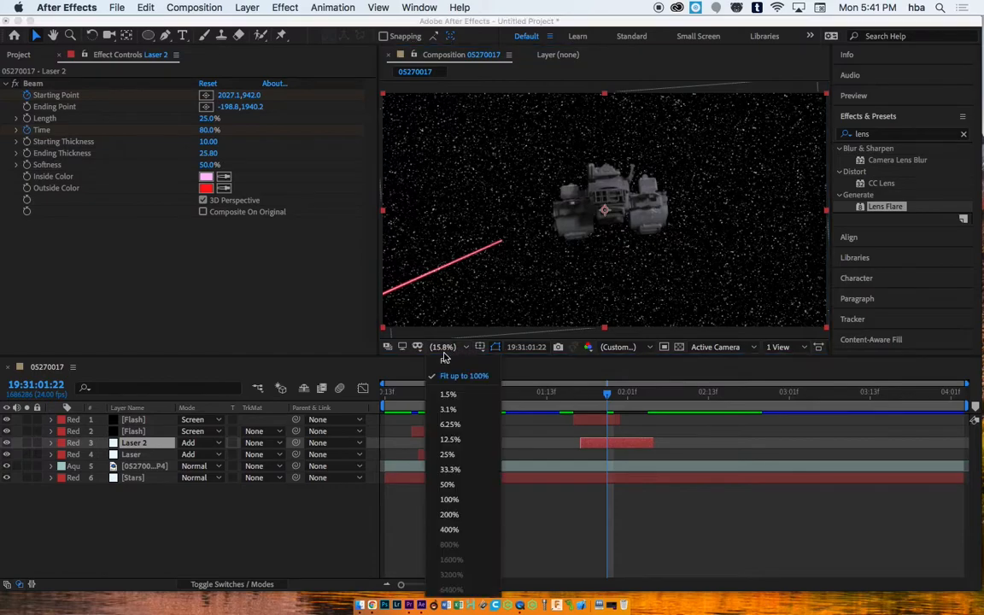
{"action": "left_click", "coordinate": [451, 424]}
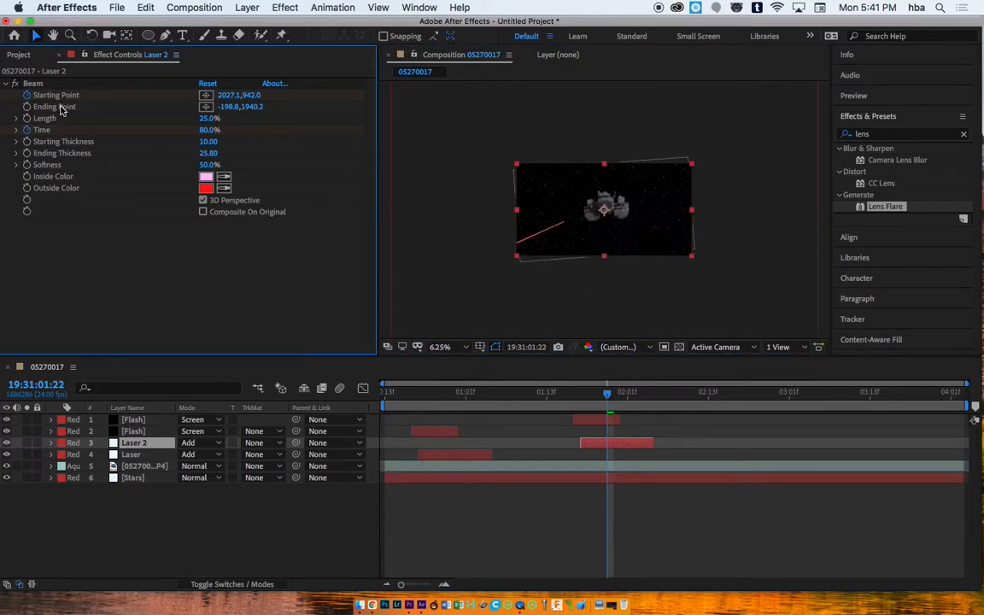
{"action": "left_click", "coordinate": [206, 107]}
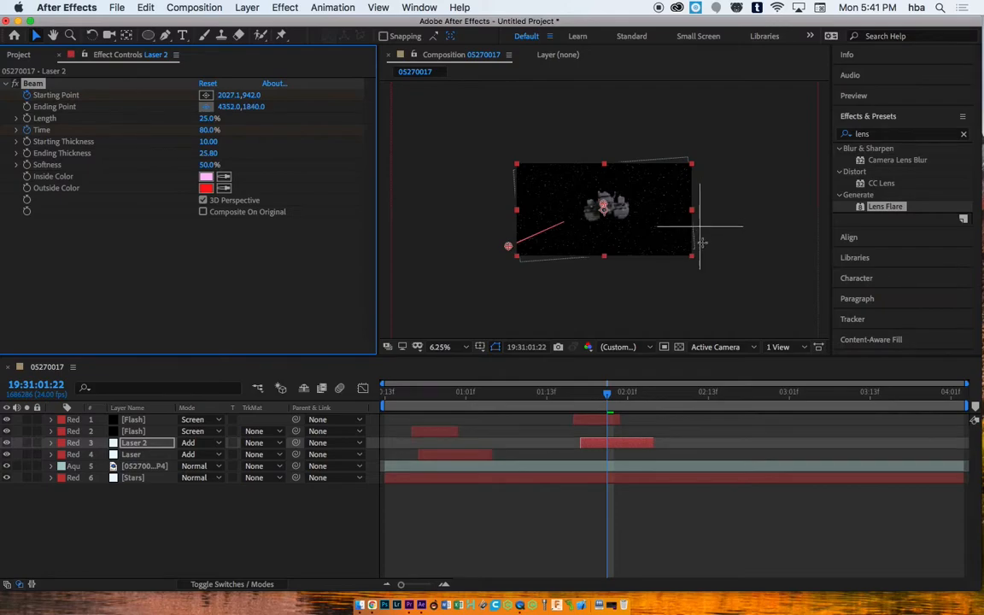
{"action": "left_click", "coordinate": [680, 270]}
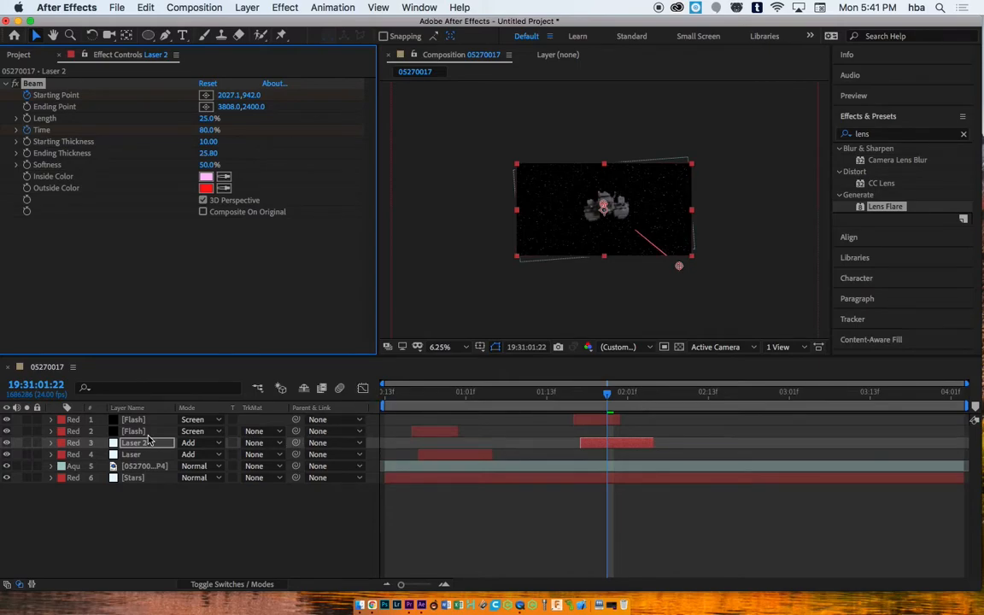
- Expand the Beam properties of Laser 2 in the timeline and check its keyframes against the second shot
{"action": "left_click", "coordinate": [51, 444]}
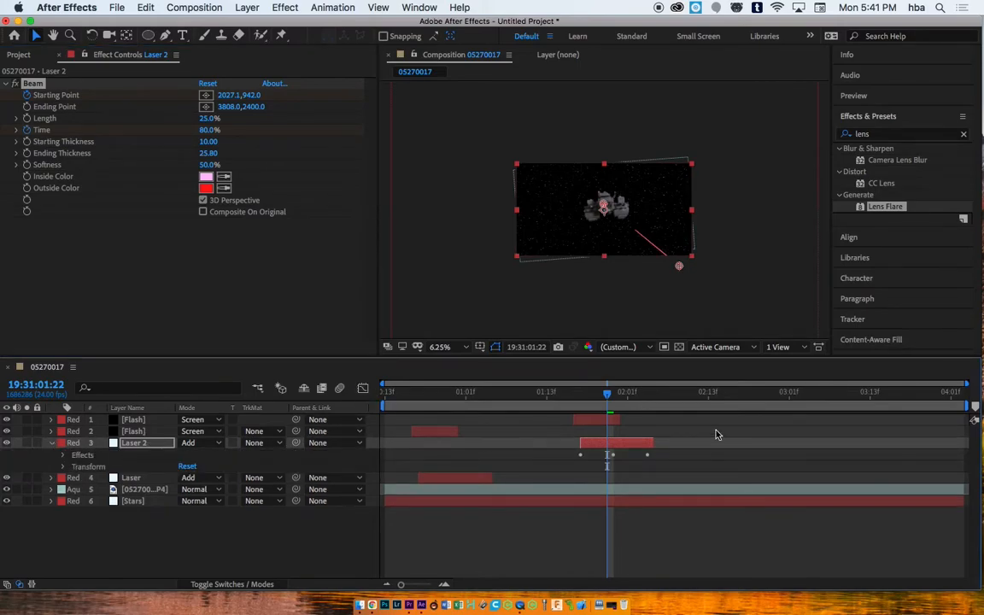
{"action": "left_click", "coordinate": [63, 458]}
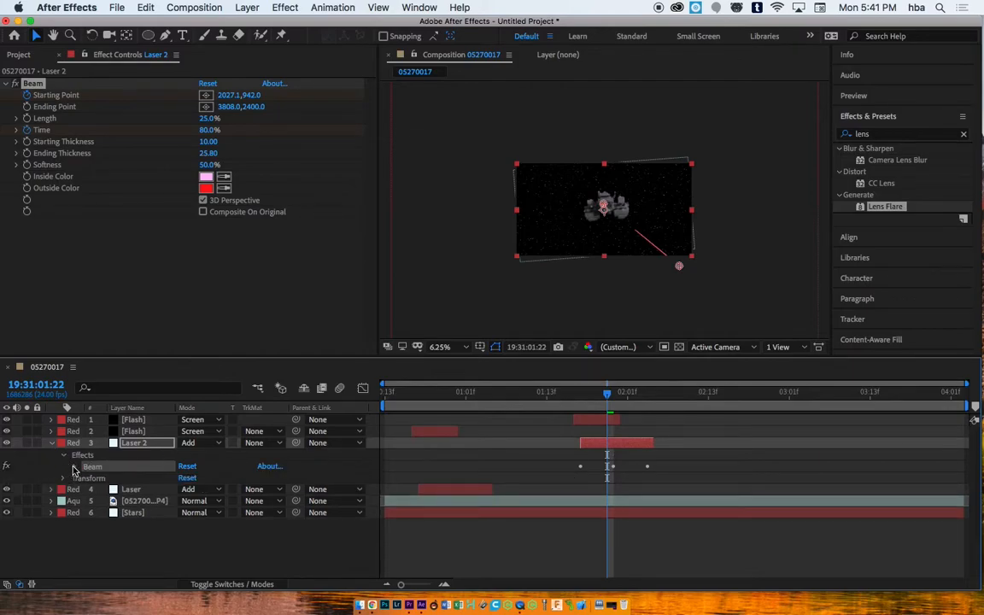
{"action": "left_click", "coordinate": [74, 467]}
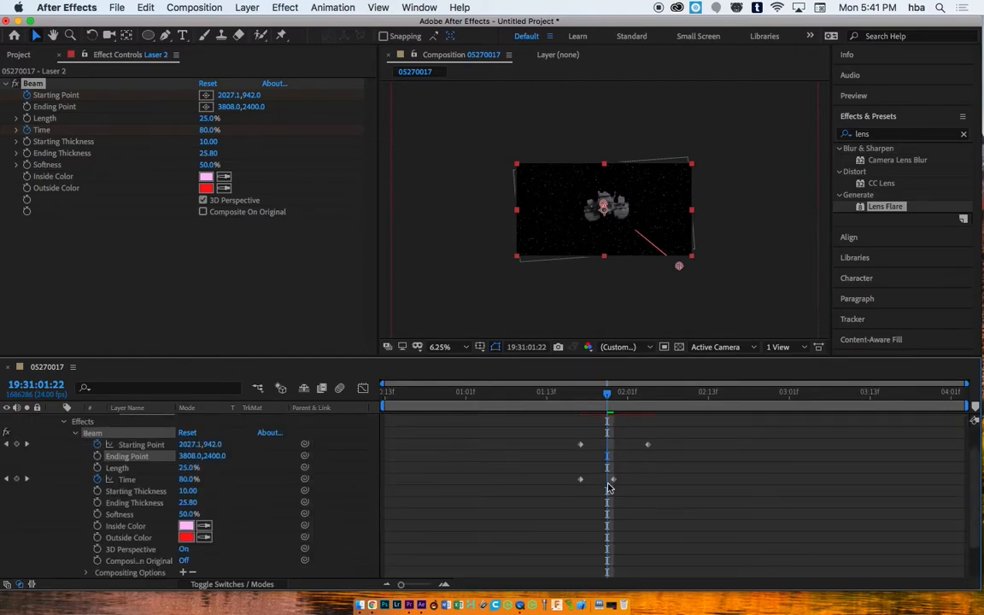
{"action": "left_click_drag", "start_coordinate": [609, 400], "coordinate": [578, 399]}
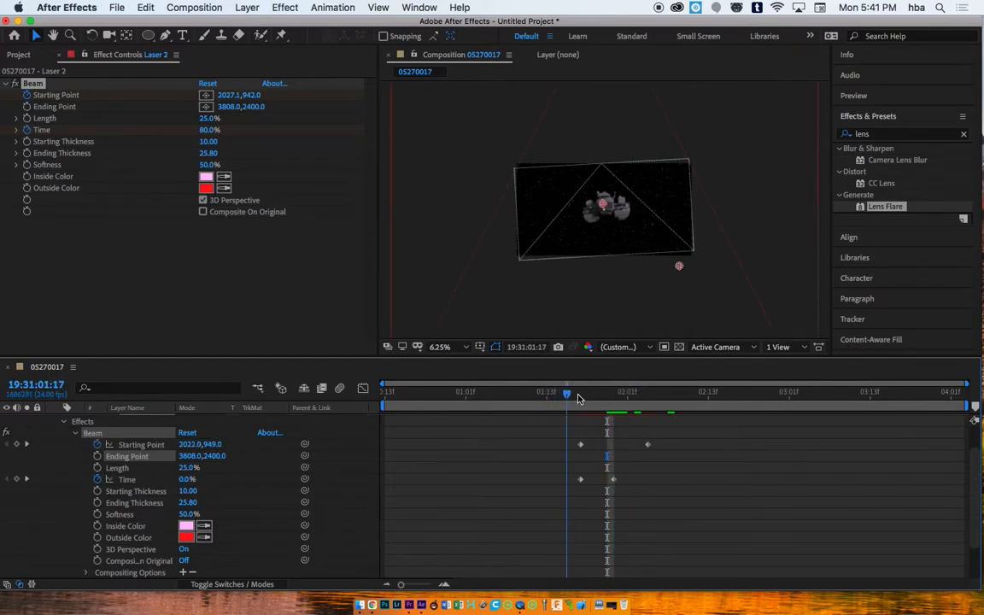
{"action": "key", "text": "space"}
{"action": "left_click", "coordinate": [603, 400]}
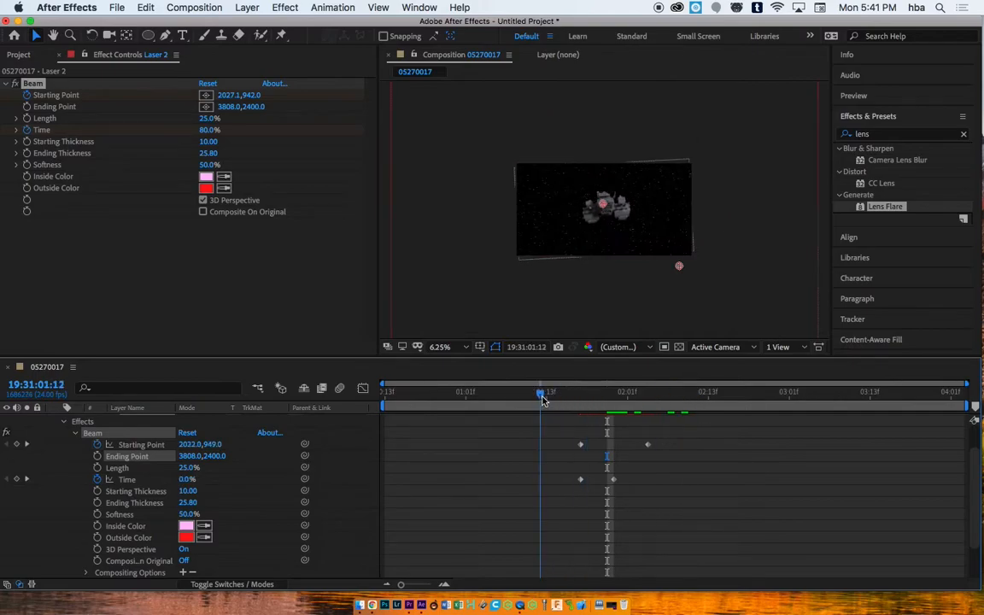
- Fit the composition in the viewer and play it from the start to review the second shot's new direction
{"action": "left_click", "coordinate": [440, 347]}
{"action": "left_click", "coordinate": [410, 315]}
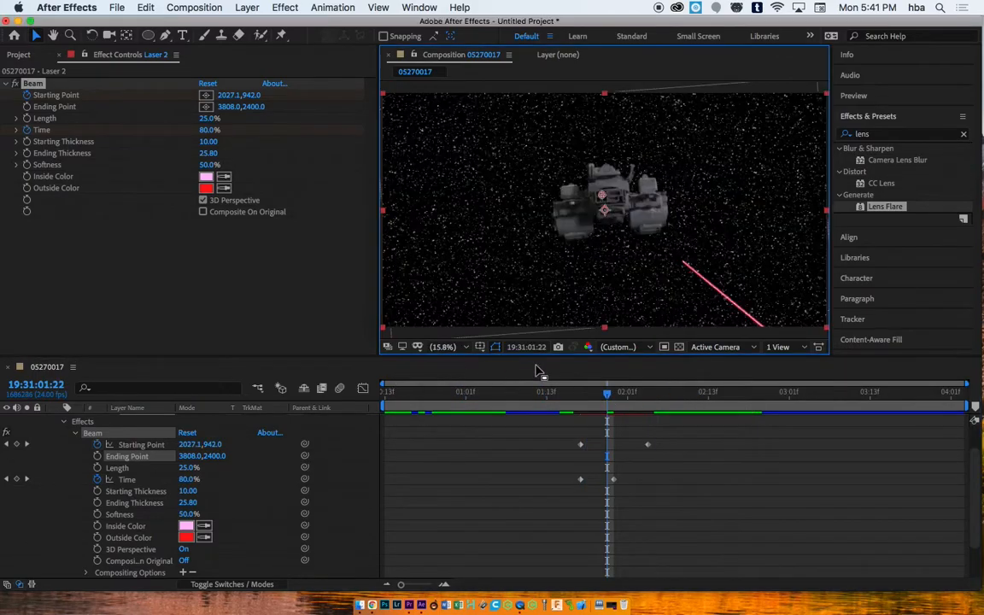
{"action": "mouse_move", "coordinate": [609, 400]}
{"action": "left_mouse_down"}
{"action": "mouse_move", "coordinate": [492, 397]}
{"action": "mouse_move", "coordinate": [737, 391]}
{"action": "mouse_move", "coordinate": [586, 396]}
{"action": "mouse_move", "coordinate": [621, 393]}
{"action": "left_mouse_up"}
{"action": "left_click", "coordinate": [442, 347]}
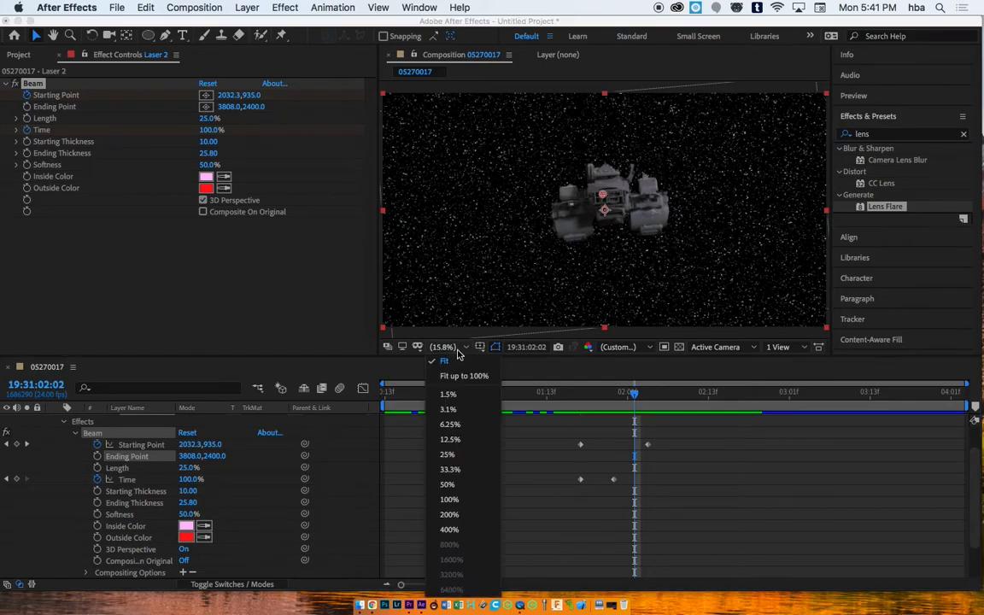
{"action": "left_click", "coordinate": [448, 372]}
{"action": "left_click_drag", "start_coordinate": [634, 396], "coordinate": [378, 548]}
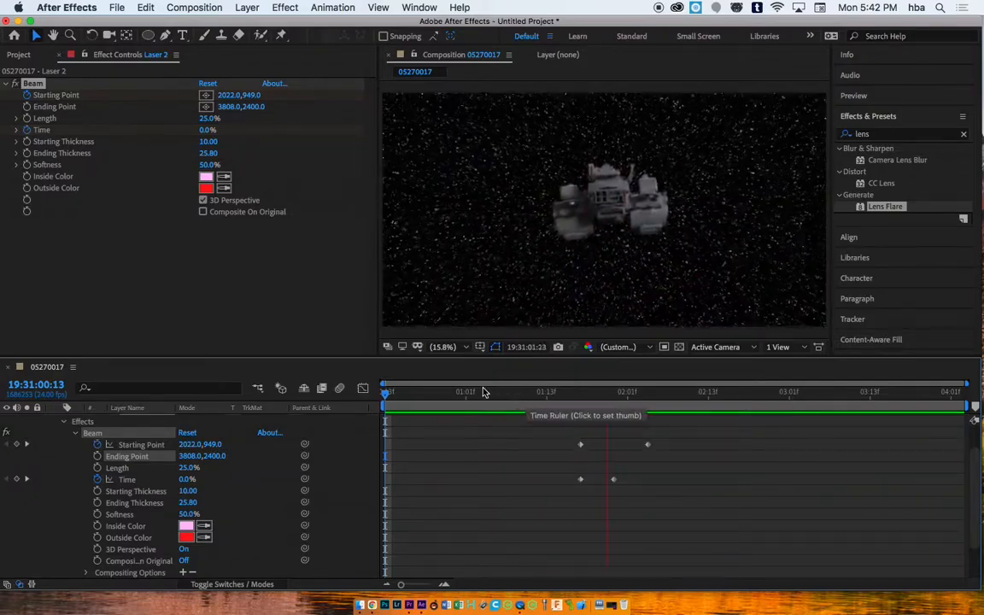
{"action": "key", "text": "space"}
{"action": "left_click_drag", "start_coordinate": [499, 392], "coordinate": [378, 396]}
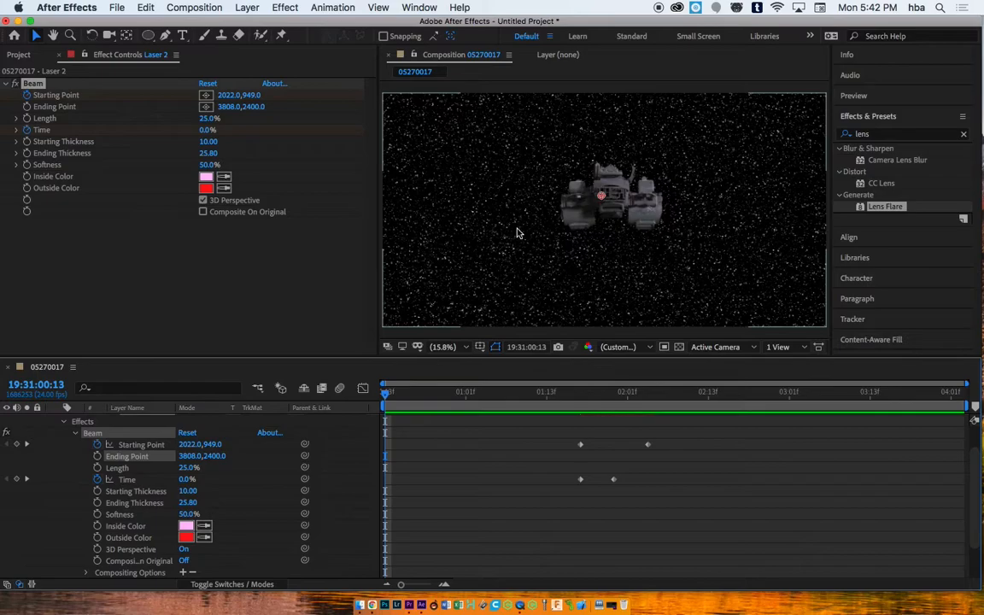
- Collapse the Laser 2 properties and replay the composition from 19:31:00:13
{"action": "left_click", "coordinate": [62, 425]}
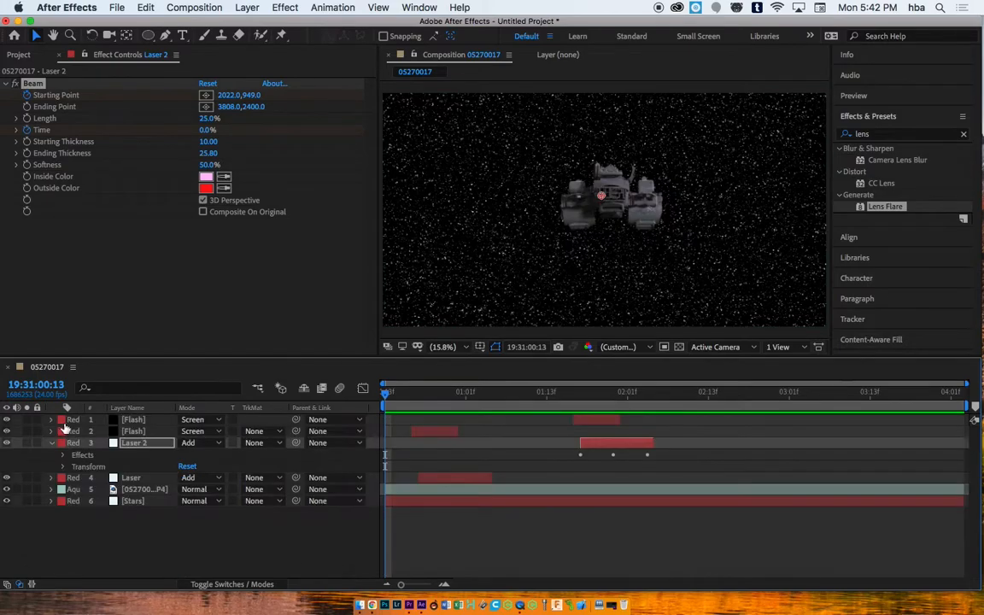
{"action": "left_click", "coordinate": [50, 444]}
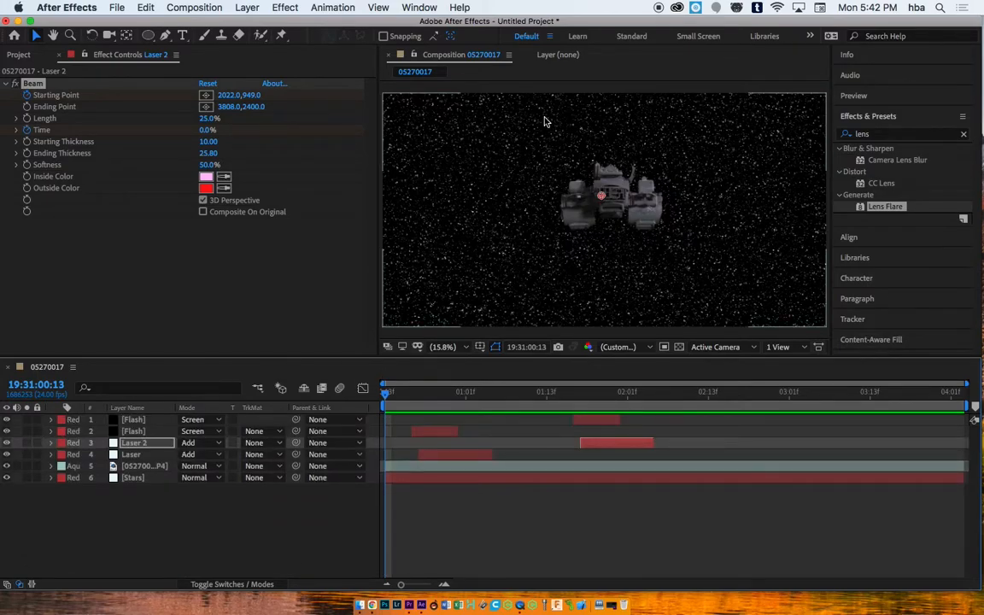
{"action": "left_click_drag", "start_coordinate": [429, 392], "coordinate": [354, 359]}
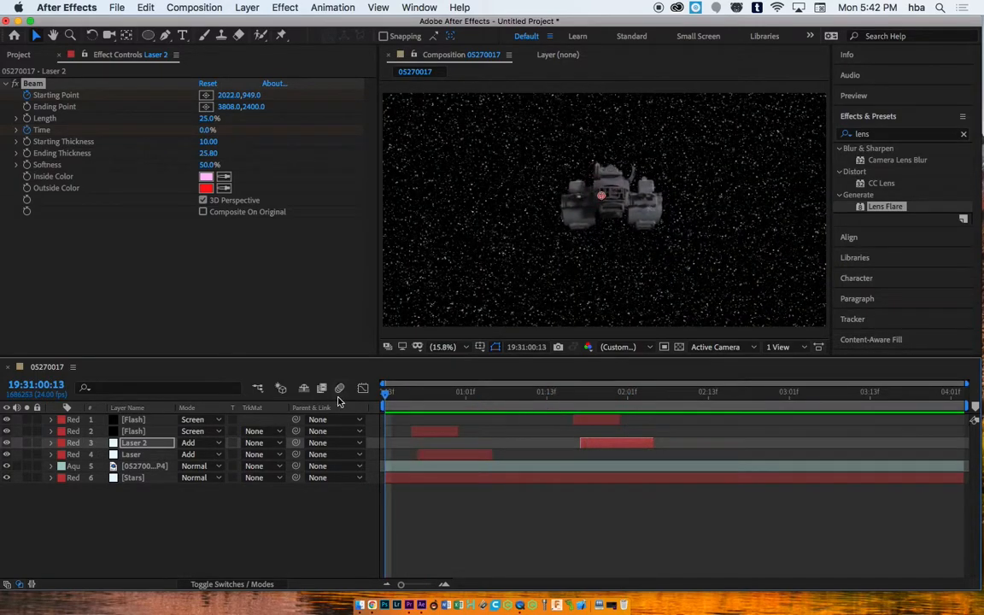
{"action": "key", "text": "space"}
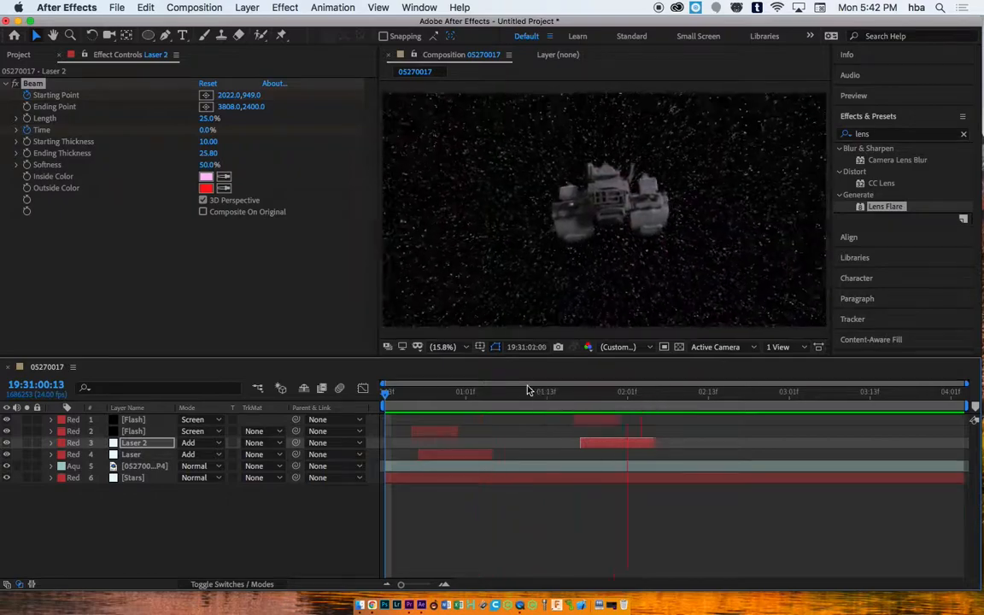